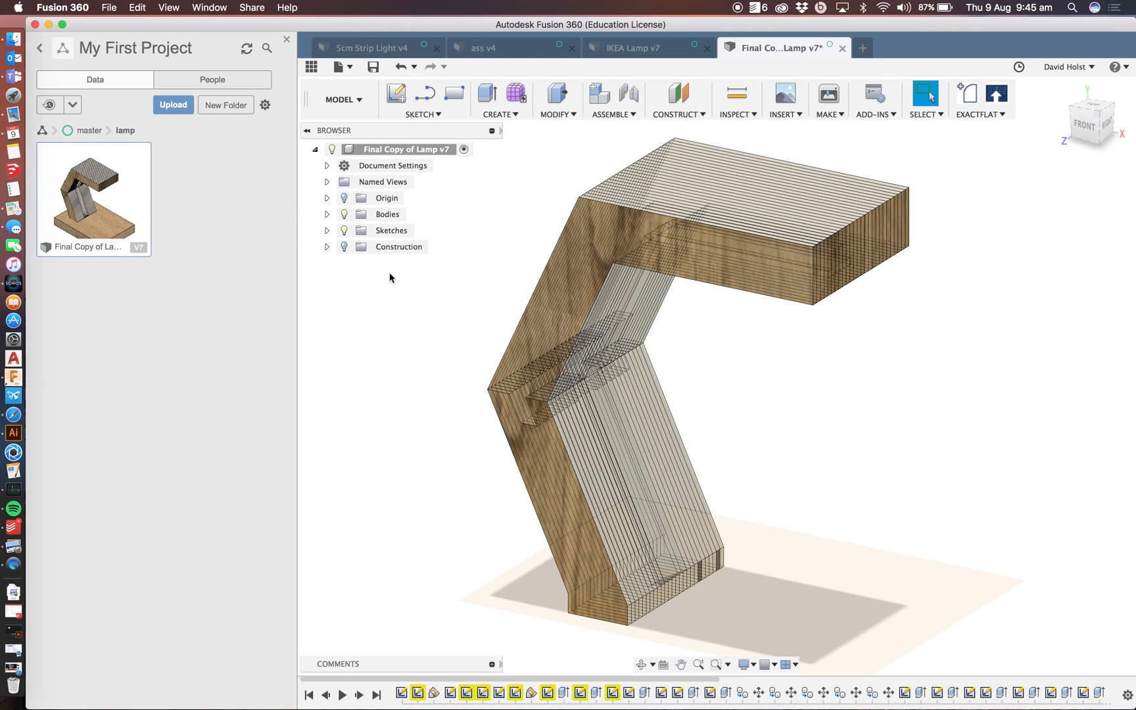
- Show the Base body and hide it again
left_click(328, 215)
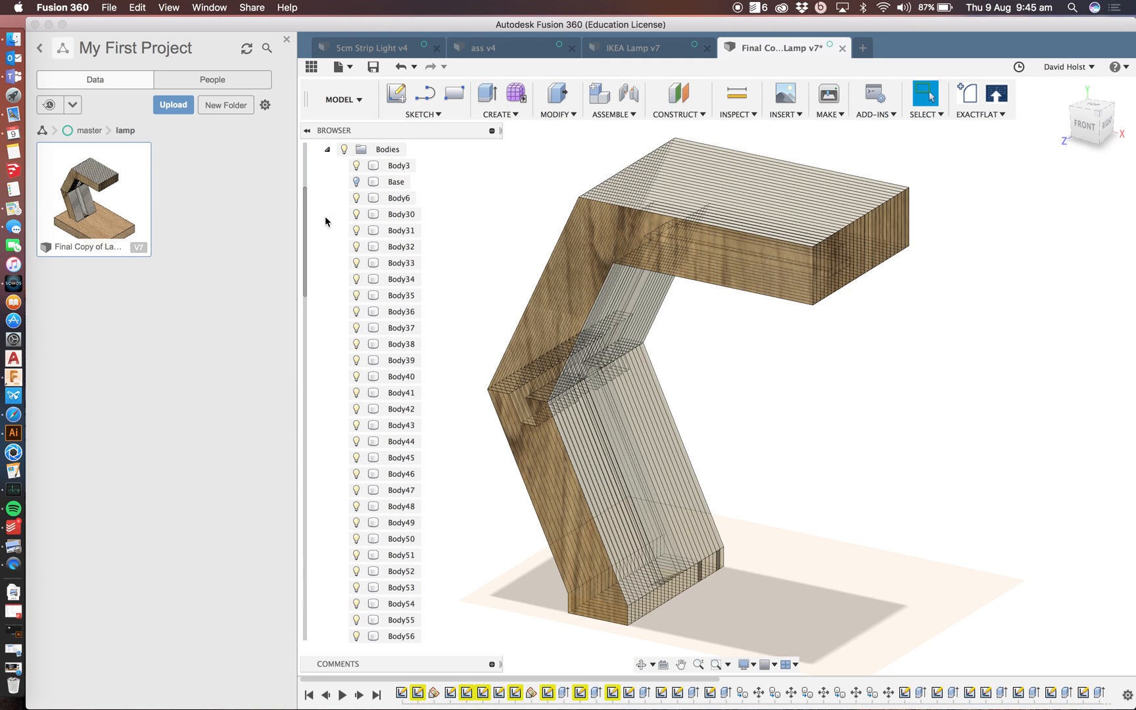
left_click(356, 183)
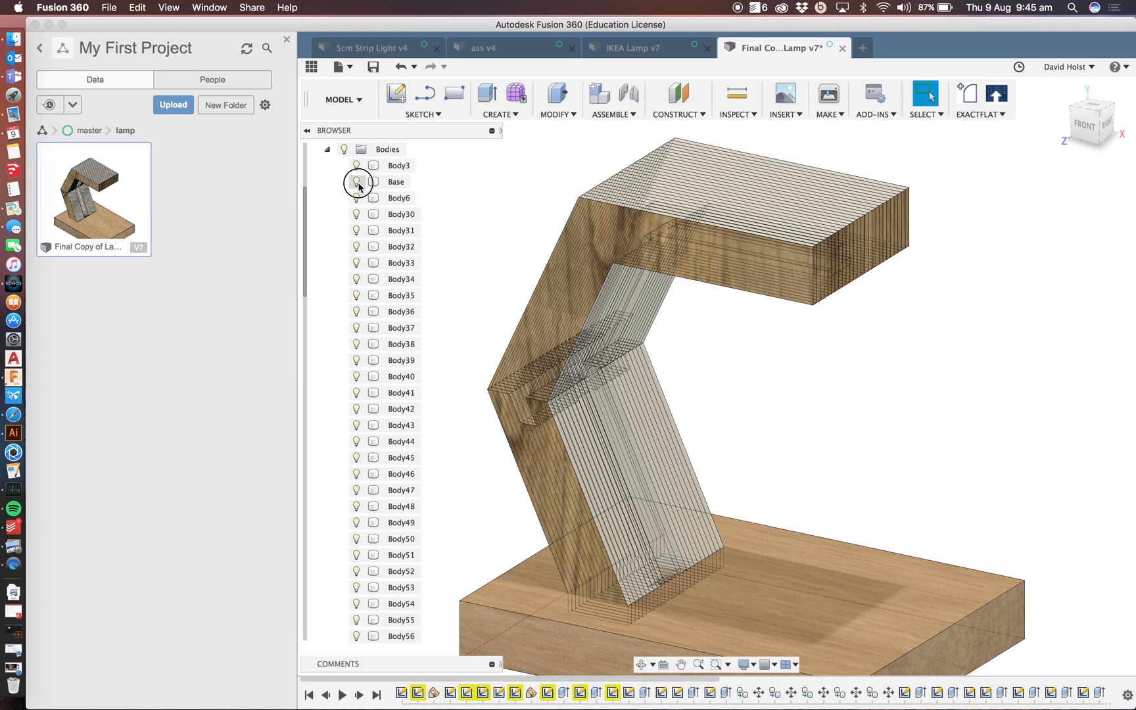
left_click(357, 182)
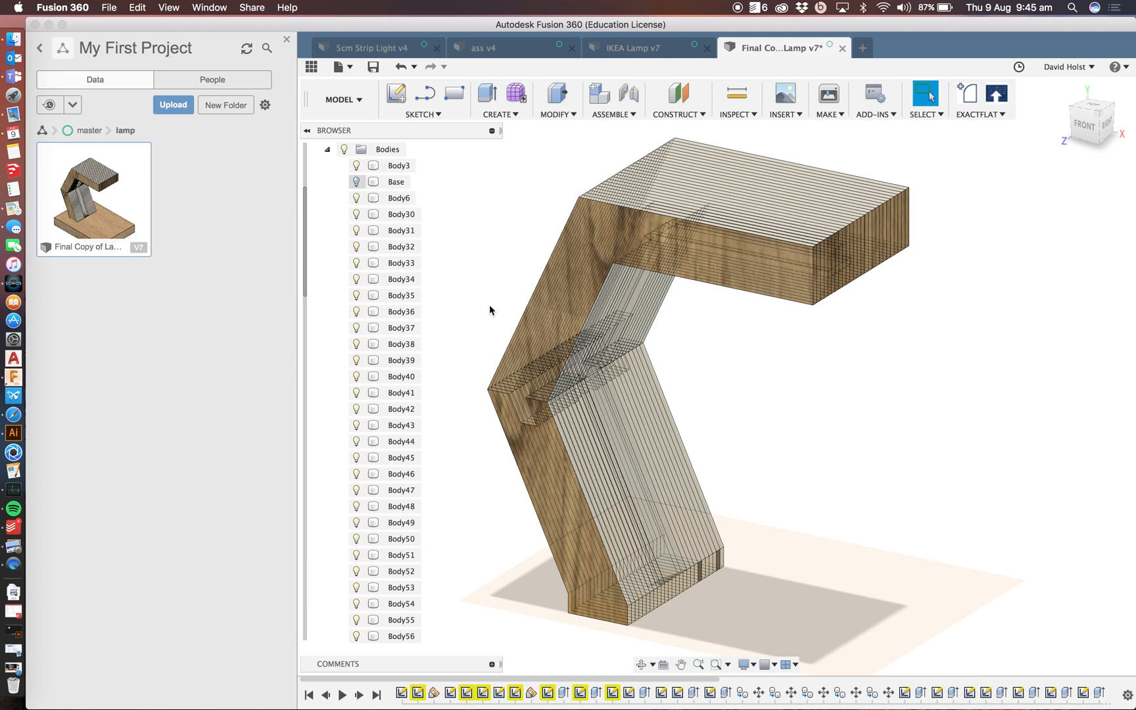
left_click(328, 150)
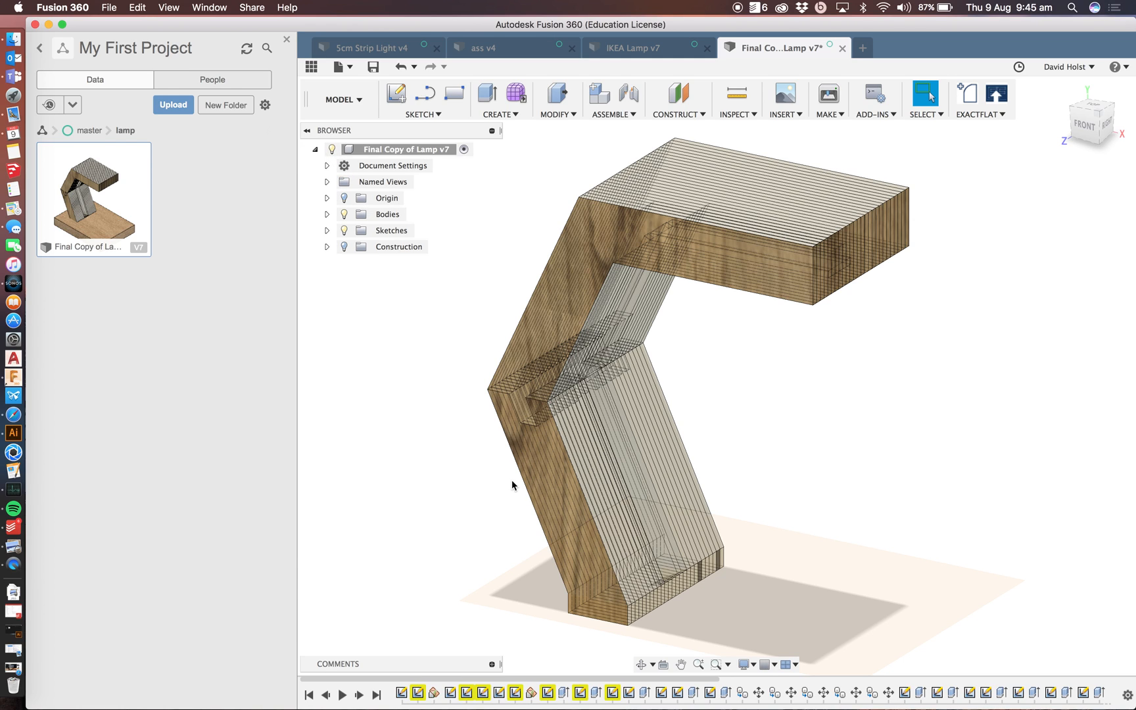
- Examine the front faces of the lamp's lower and upper arm layers from several angles
scroll(513, 480, "down", 1)
scroll(518, 481, "up", 2)
middle_click_drag(451, 537, 584, 504, "shift")
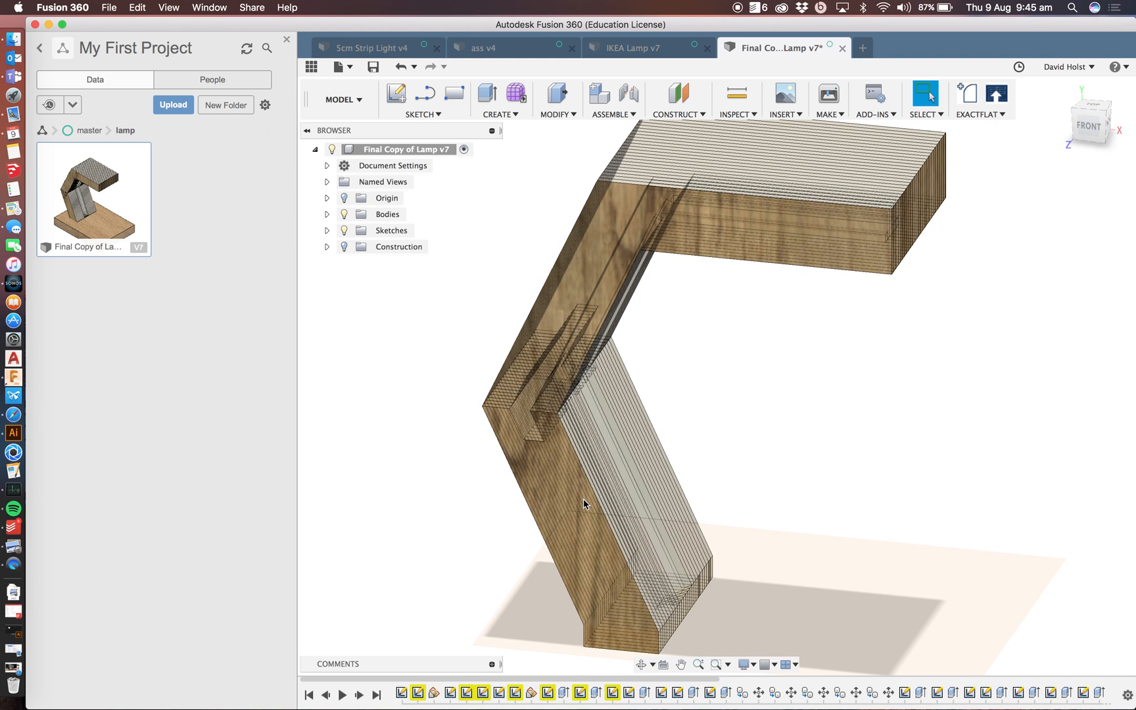
left_click(584, 496)
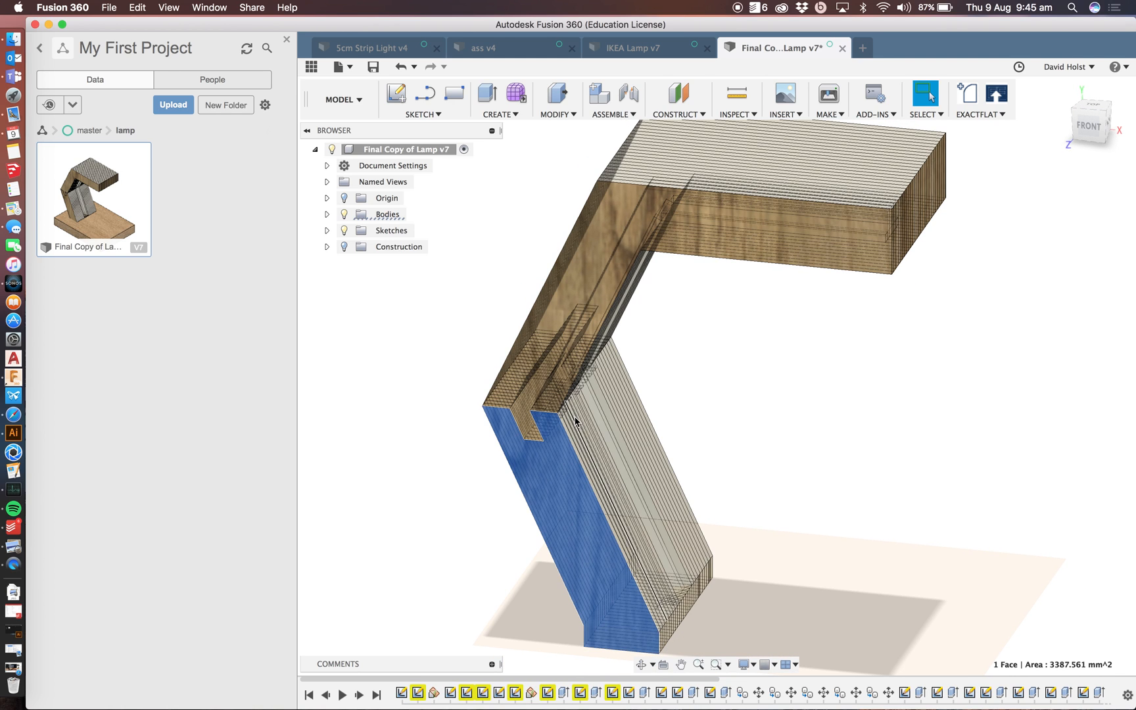
left_click(556, 386)
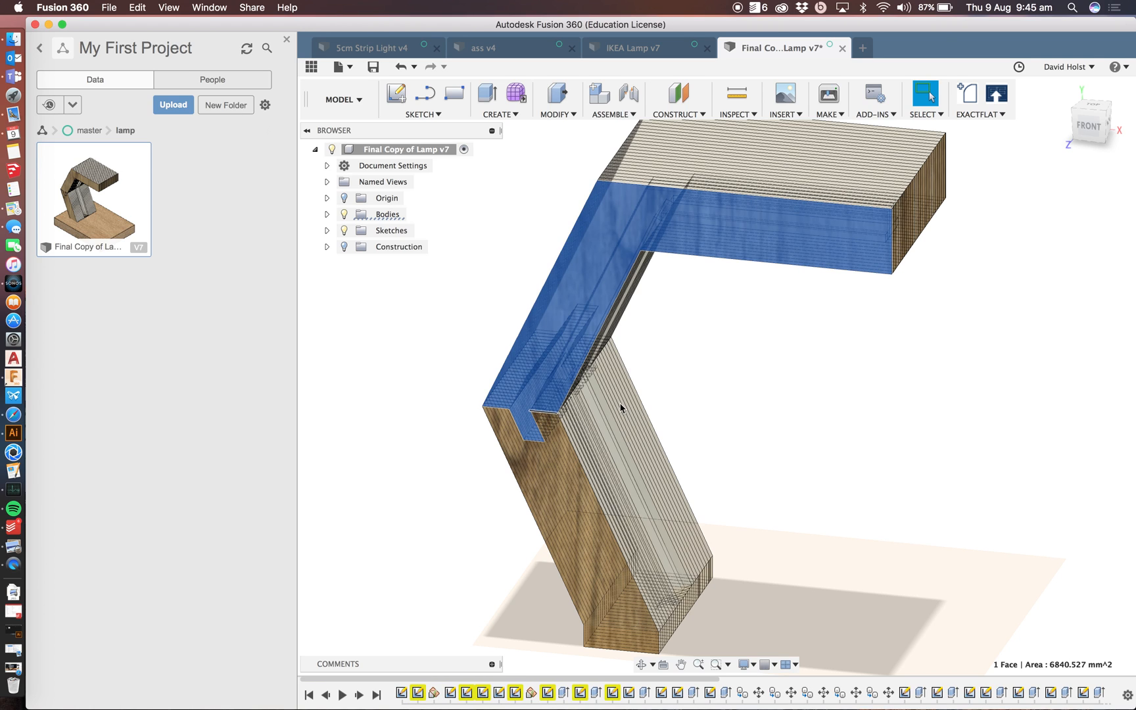
left_click(472, 306)
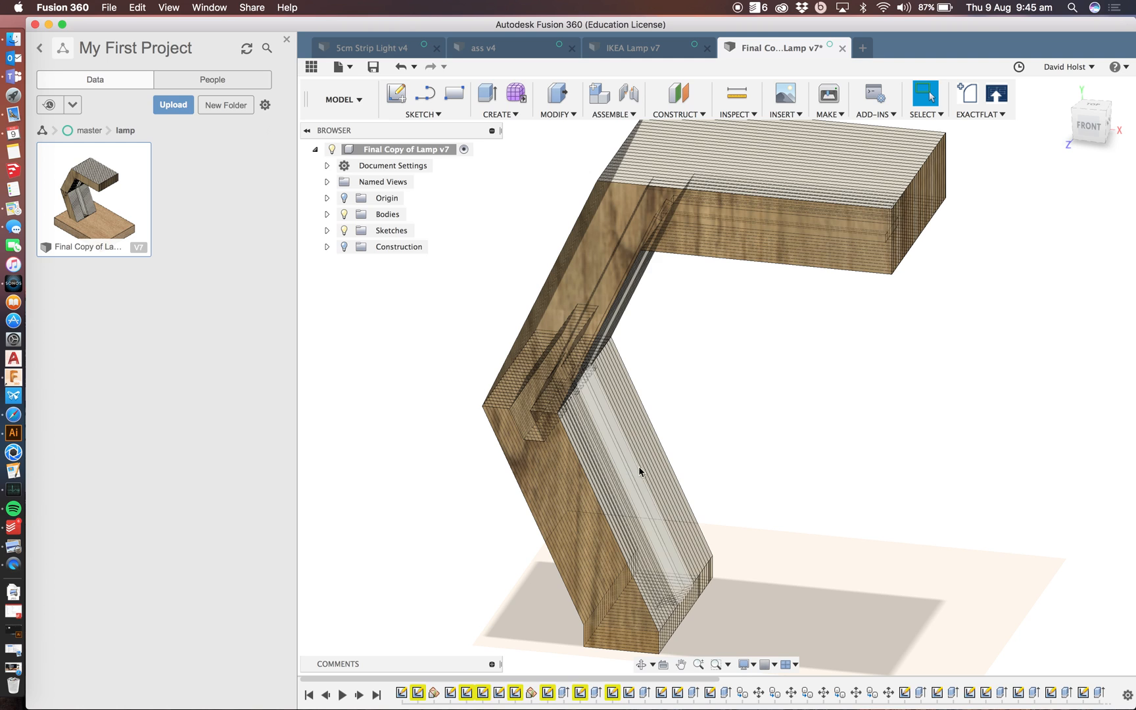
middle_click_drag(664, 451, 648, 452, "shift")
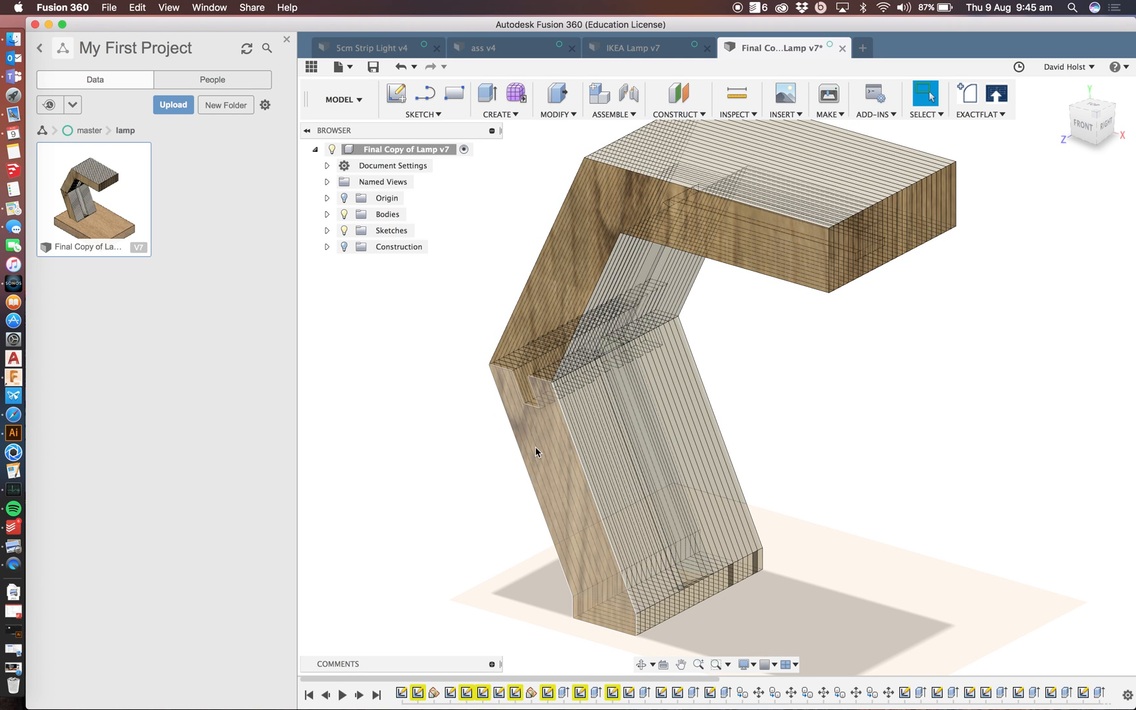
middle_click_drag(462, 426, 563, 269, "shift")
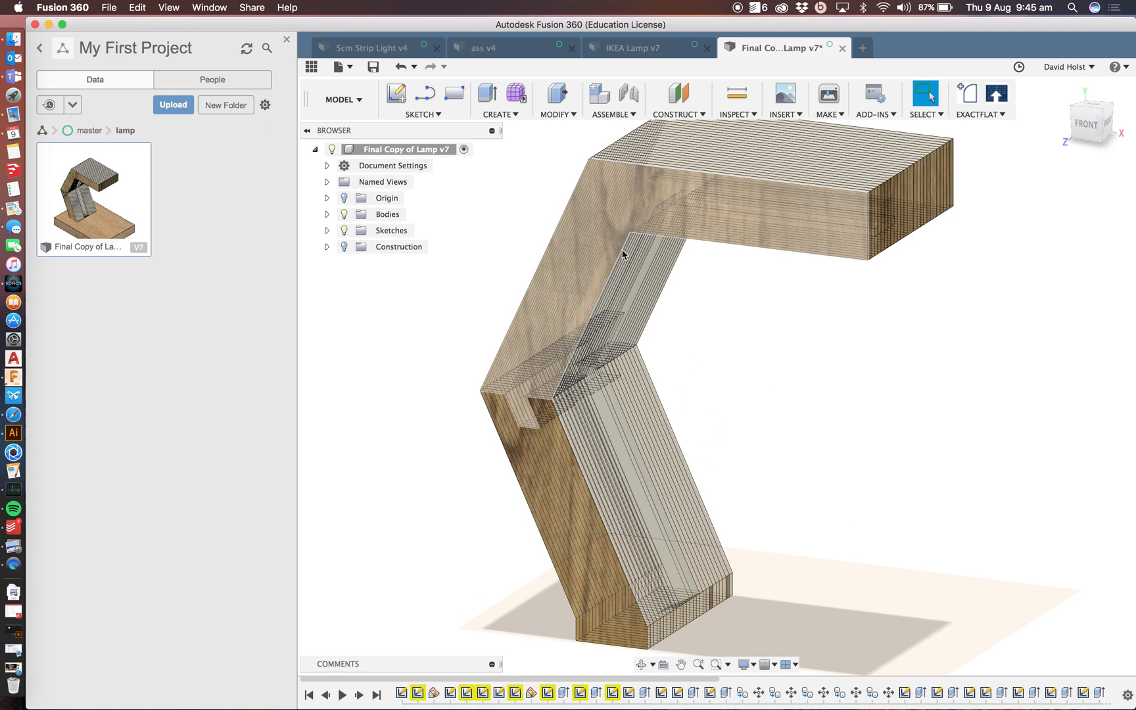
mouse_move(477, 418)
middle_mouse_down()
mouse_move(452, 386)
mouse_move(432, 437)
middle_mouse_up()
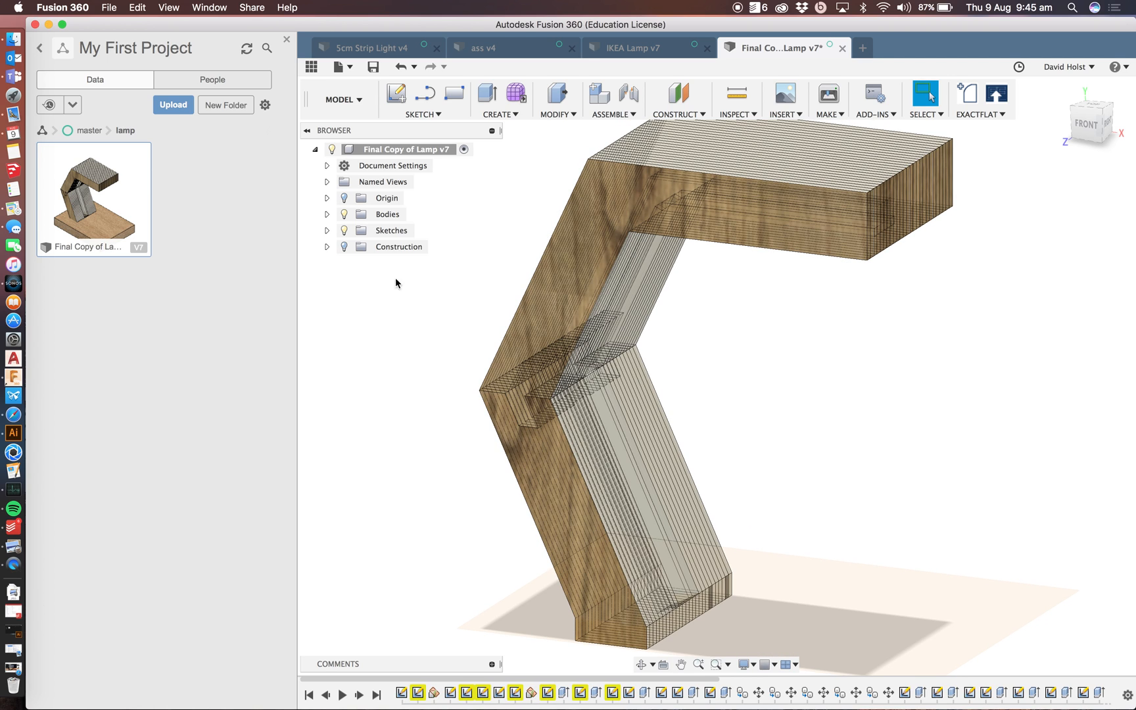
- Create a sketch on the lower arm's front face and project that face's outline into it
left_click(399, 96)
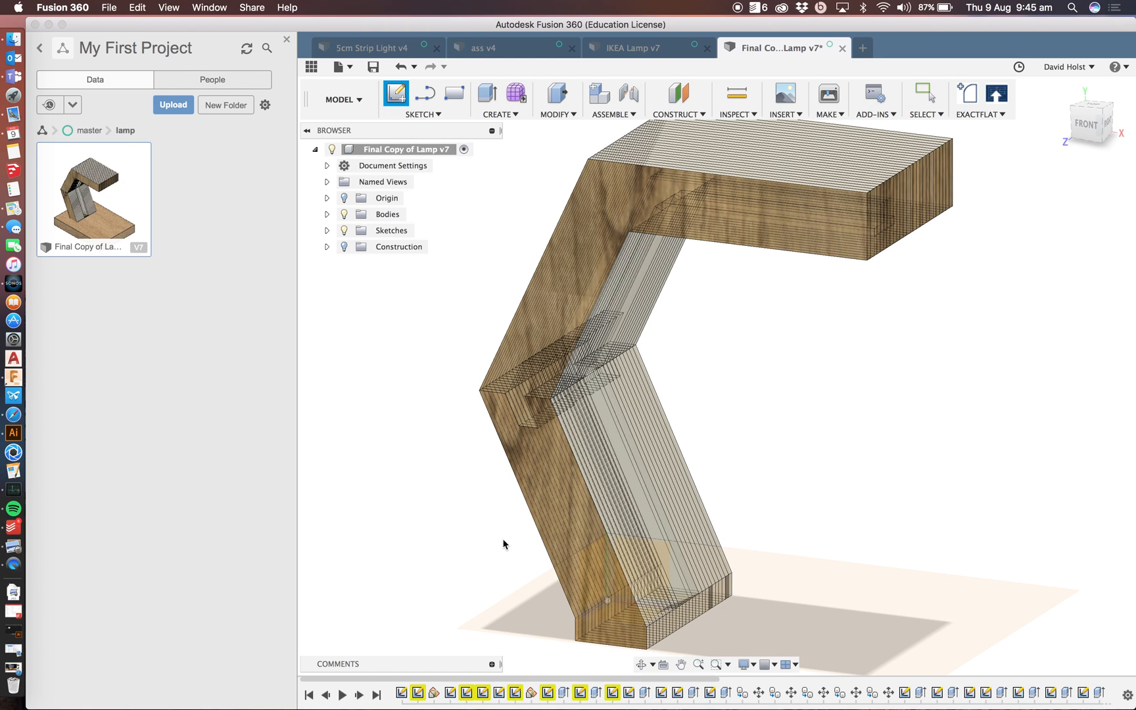
left_click(565, 510)
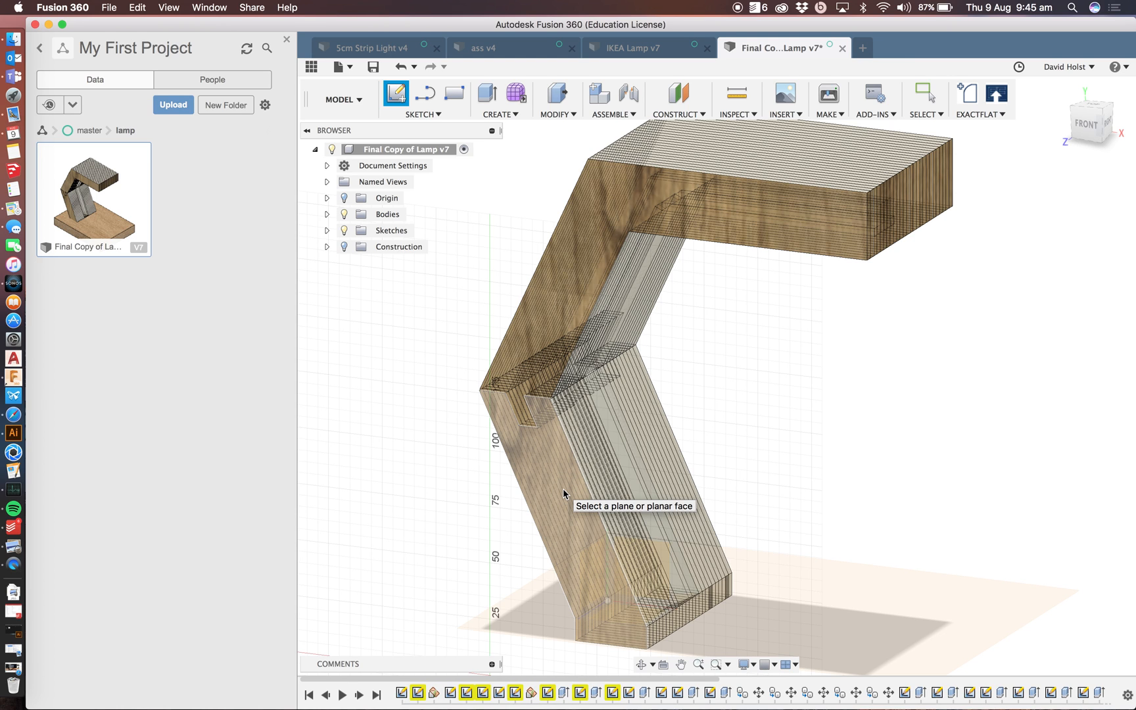
left_click(562, 487)
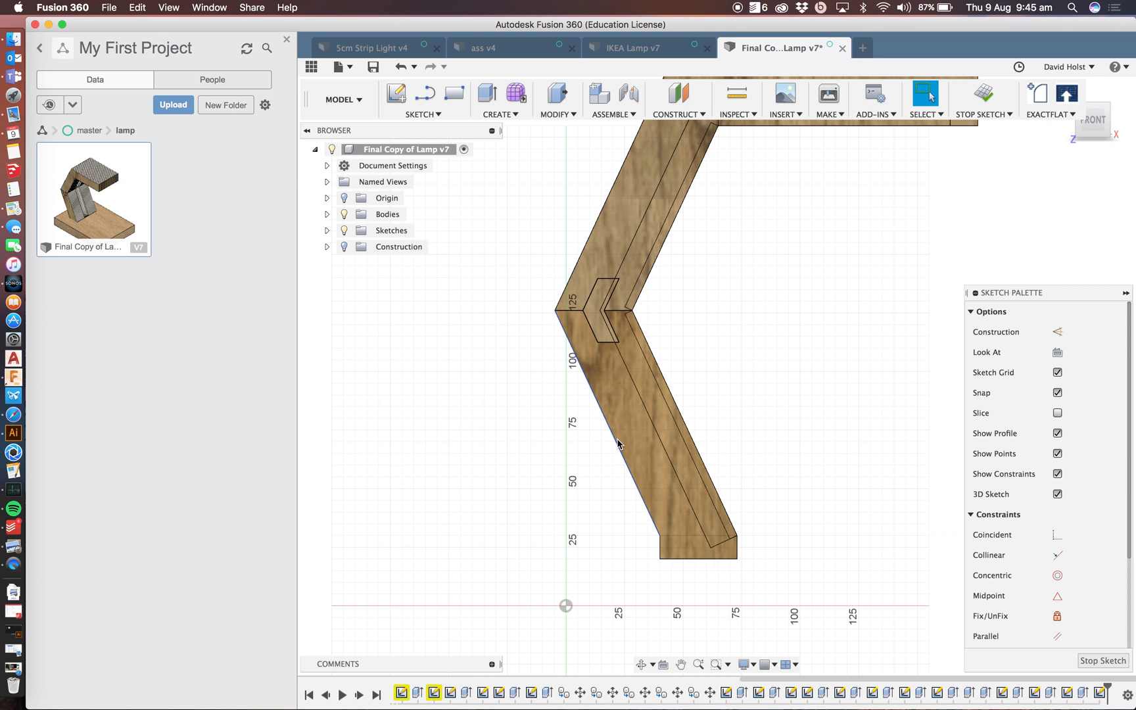
key("p")
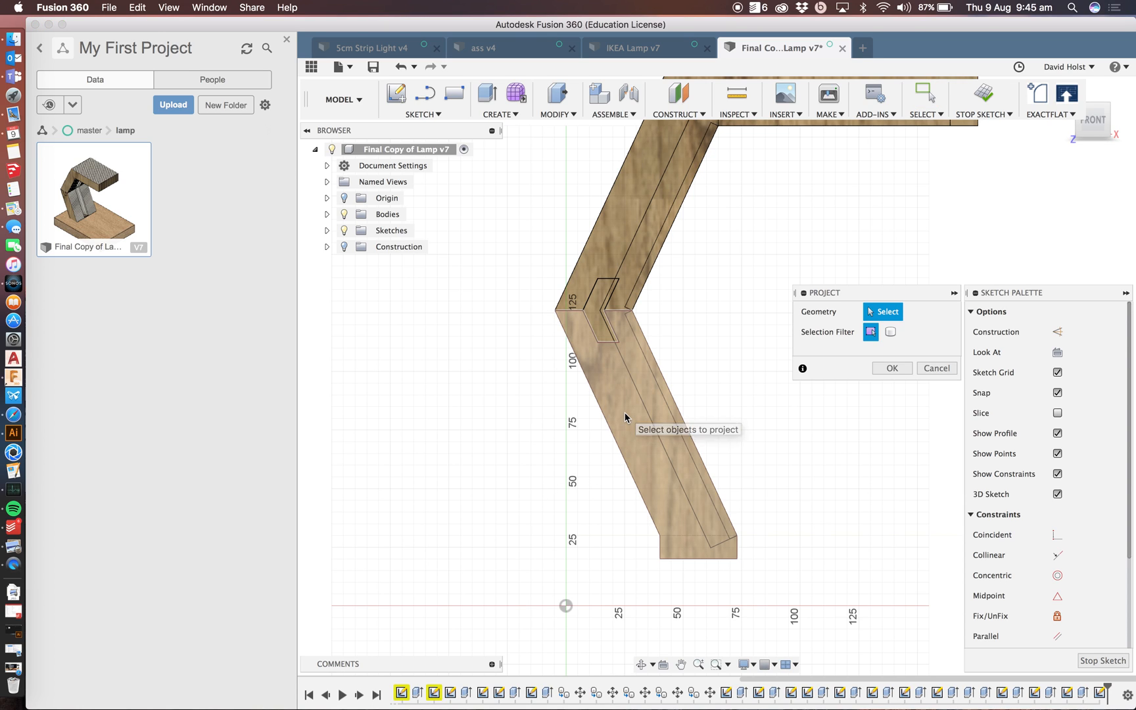
left_click(625, 411)
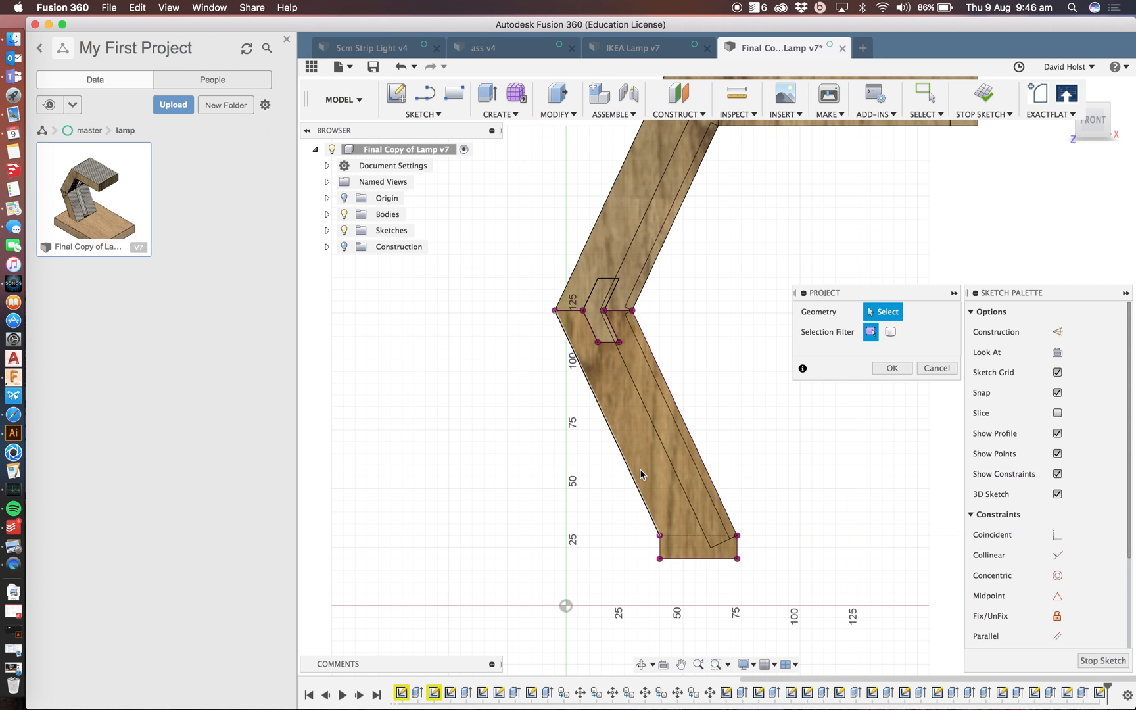
left_click(891, 369)
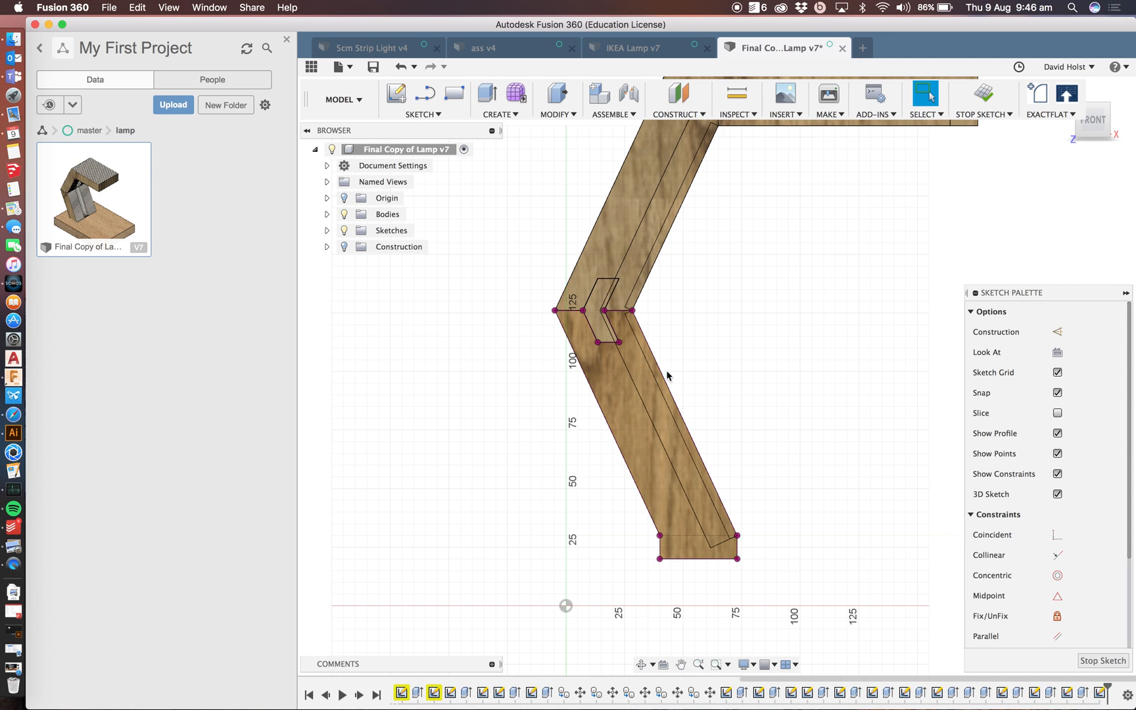
- Rename the lower arm's new sketch as arm 1.1 and finish the sketch
left_click(327, 230)
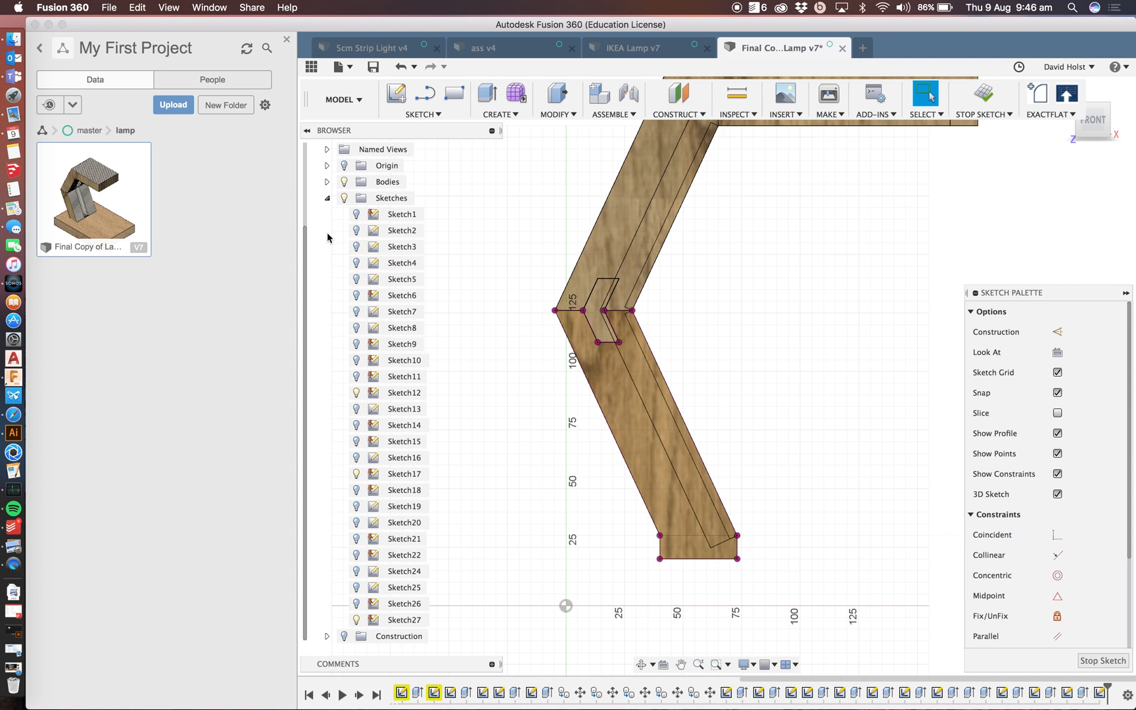
left_click(405, 619)
left_click(405, 619)
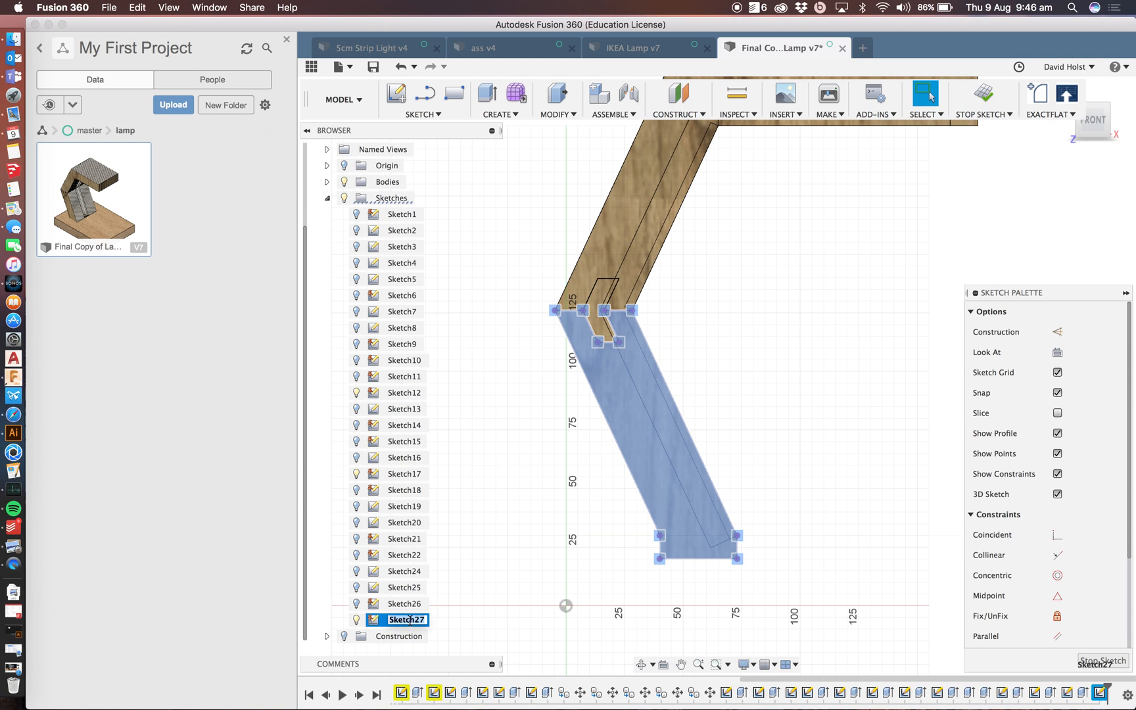
type("a")
type("rm 1.1")
key("Return")
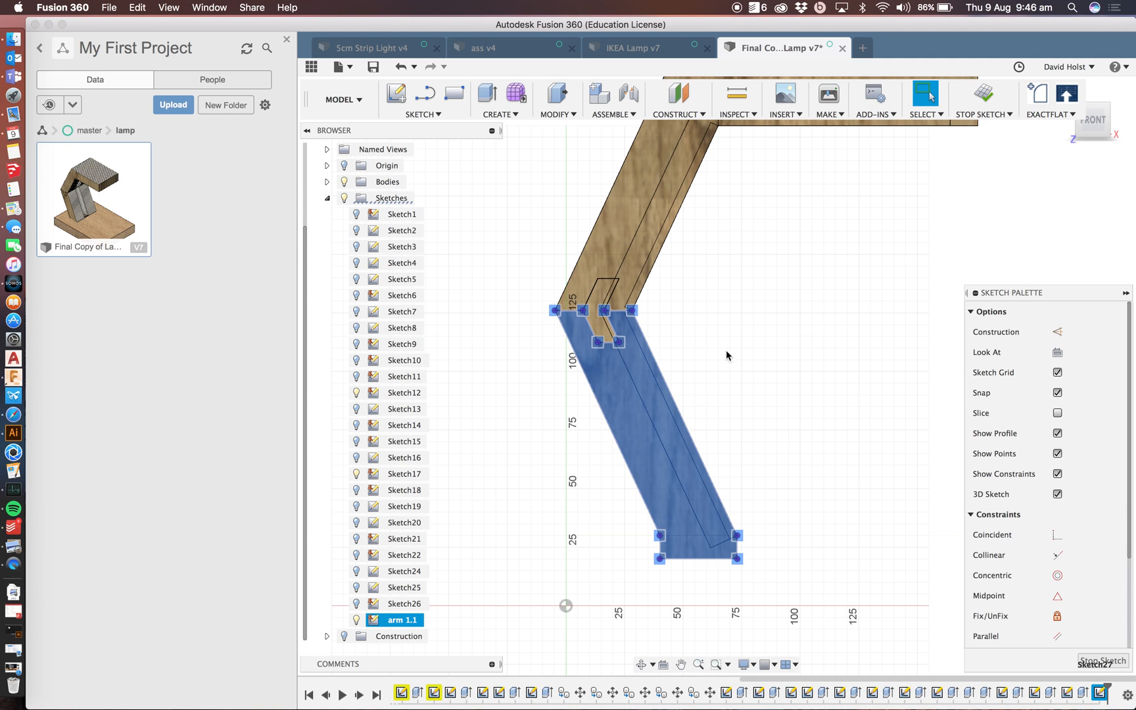
left_click(743, 338)
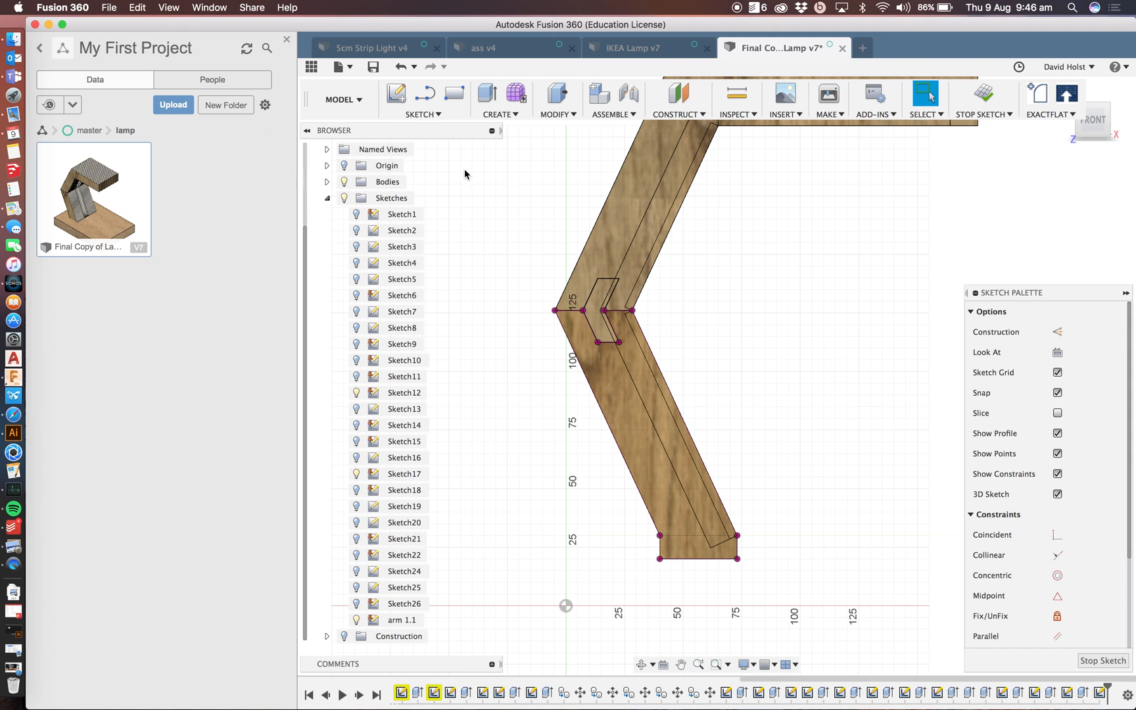
left_click(972, 104)
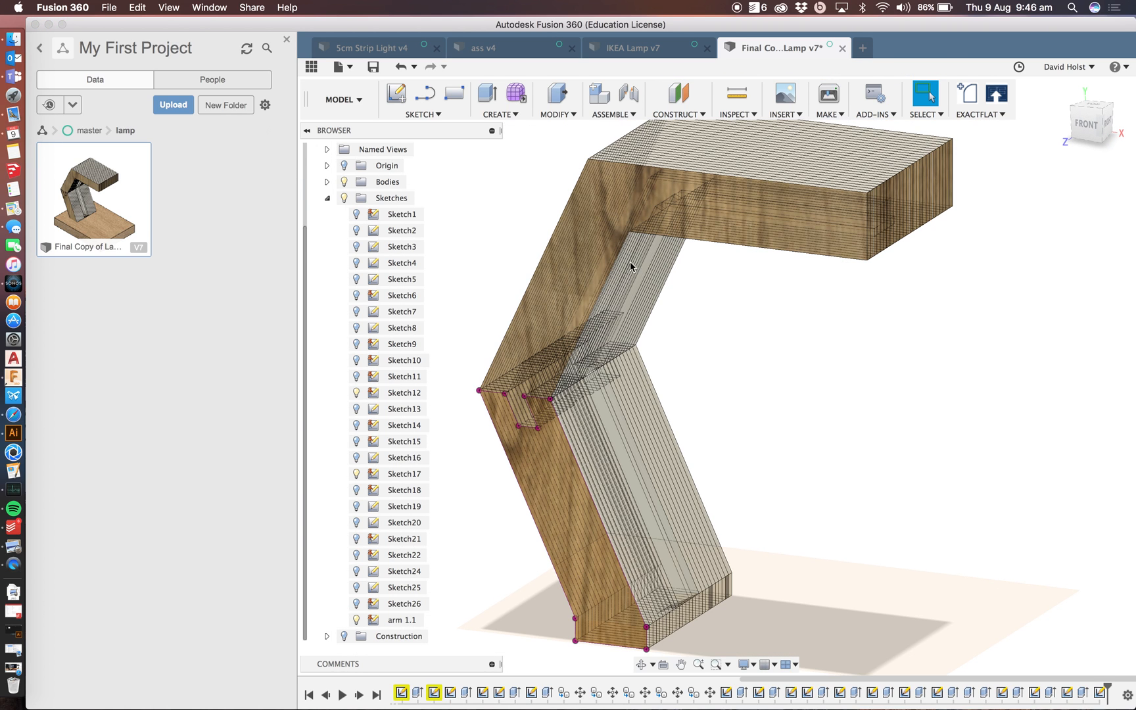
- Create a sketch on the upper arm's front face and project that face's outline into it
left_click(405, 96)
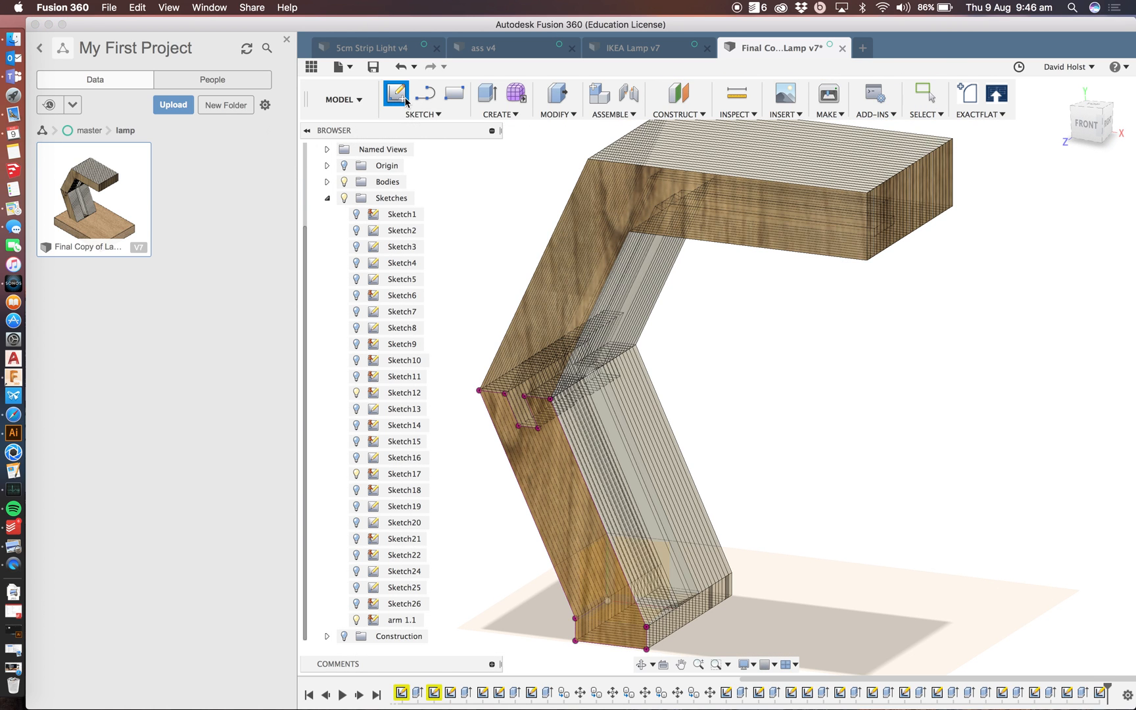
left_click(562, 260)
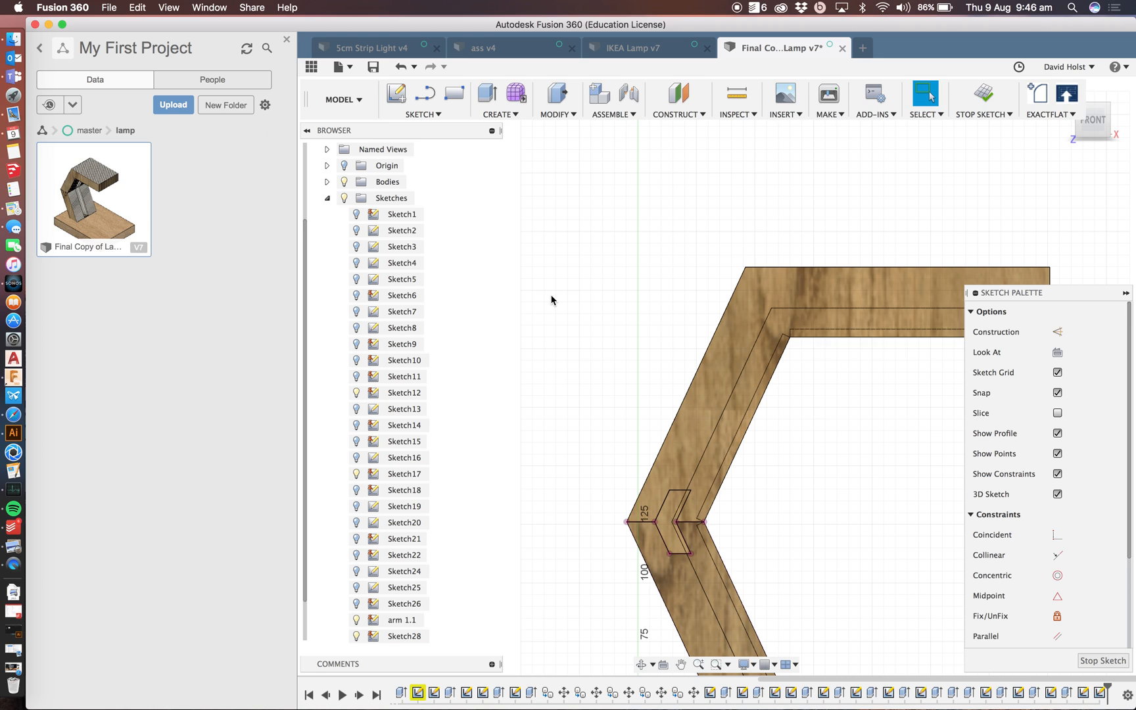
key("p")
left_click_drag(848, 292, 778, 139)
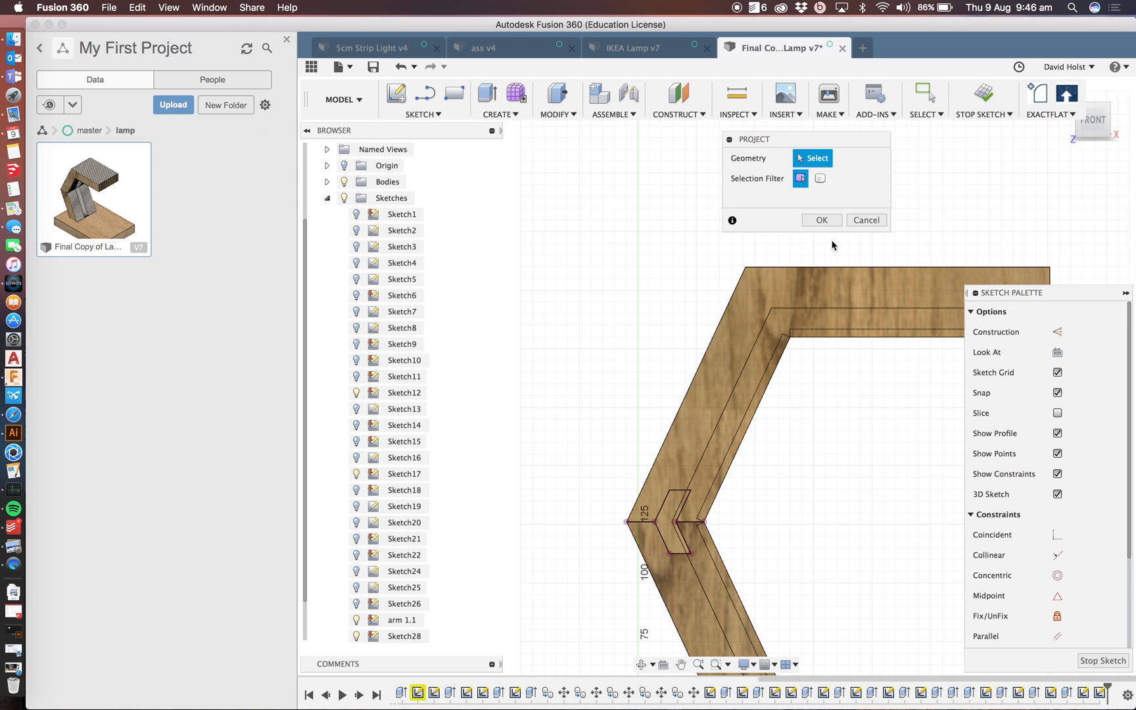
left_click(797, 285)
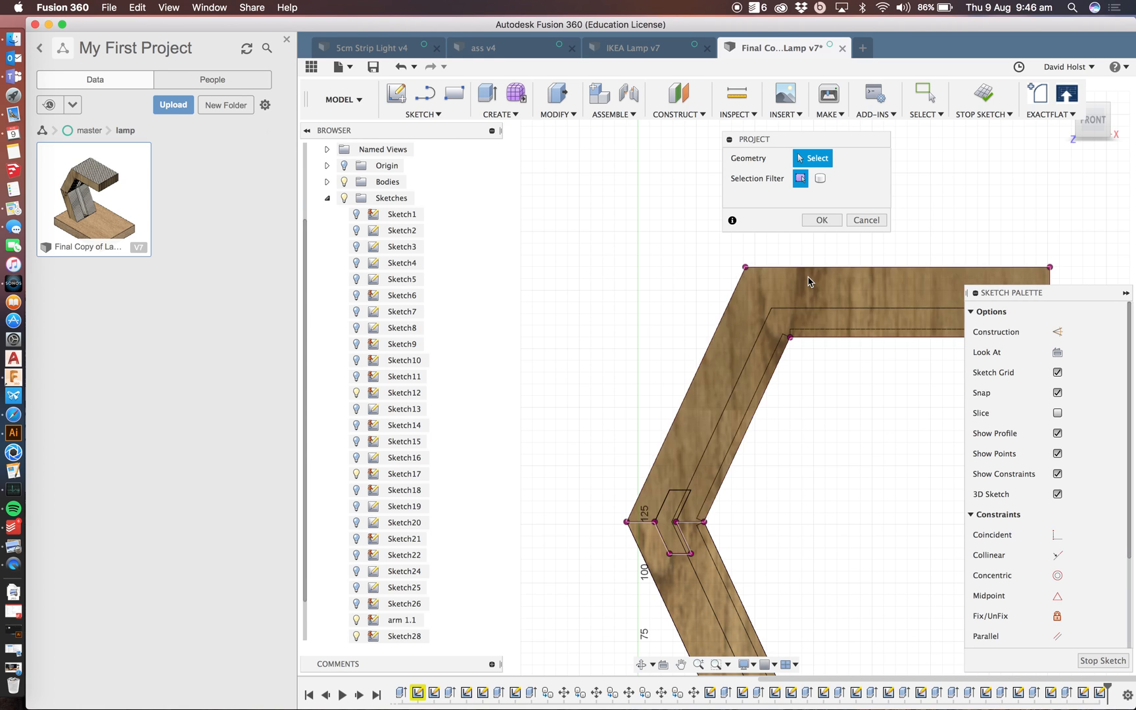
left_click(823, 220)
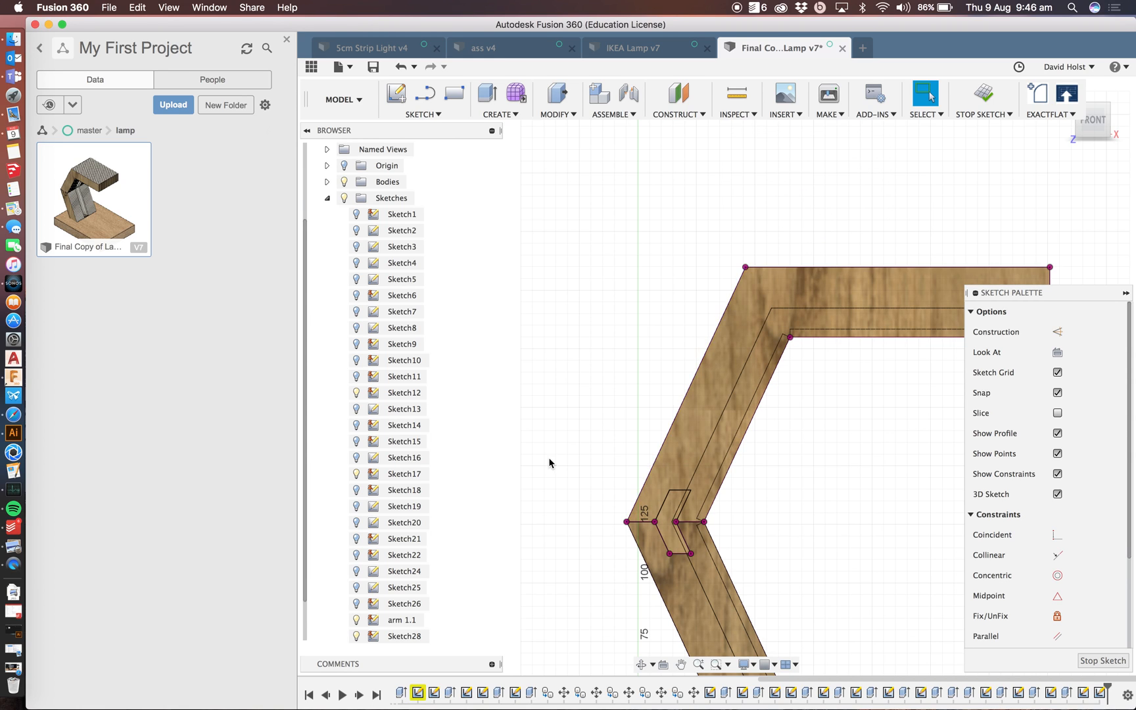
- Rename the upper arm's new sketch as arm 1.2
left_click(412, 638)
left_click(412, 638)
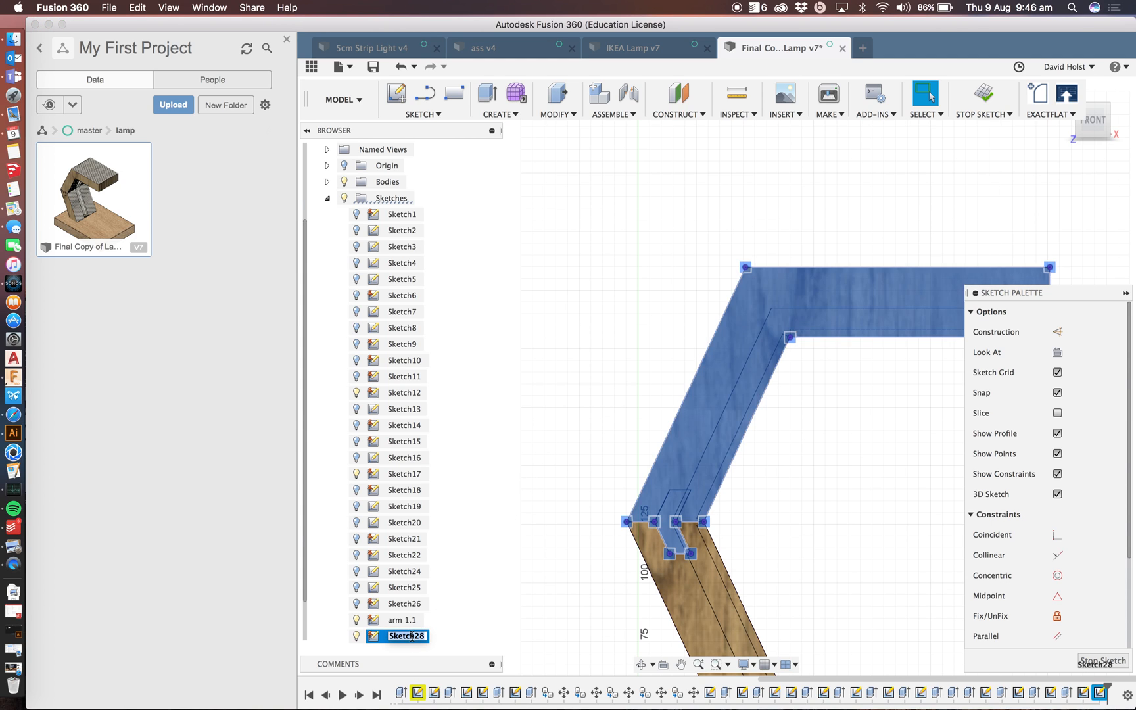
type("arm 1.2")
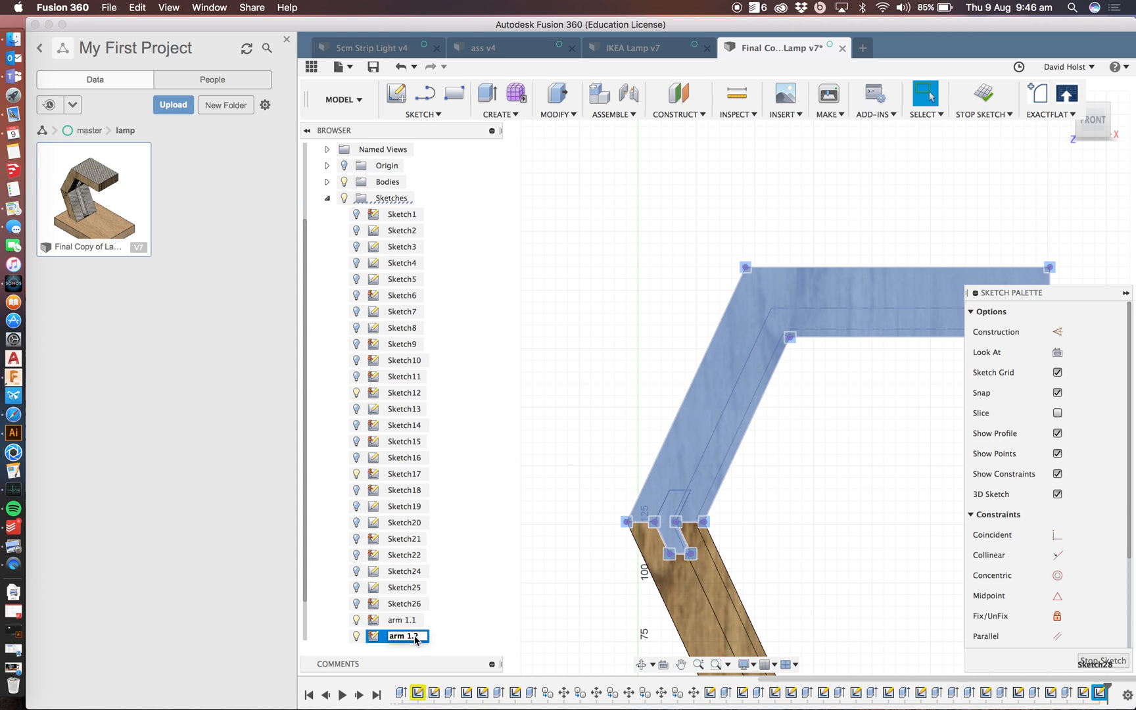
key("Return")
- Hide Body78, the front layer of the lower arm
mouse_move(861, 517)
middle_mouse_down()
mouse_move(776, 497)
mouse_move(774, 424)
mouse_move(811, 396)
mouse_move(789, 430)
middle_mouse_up()
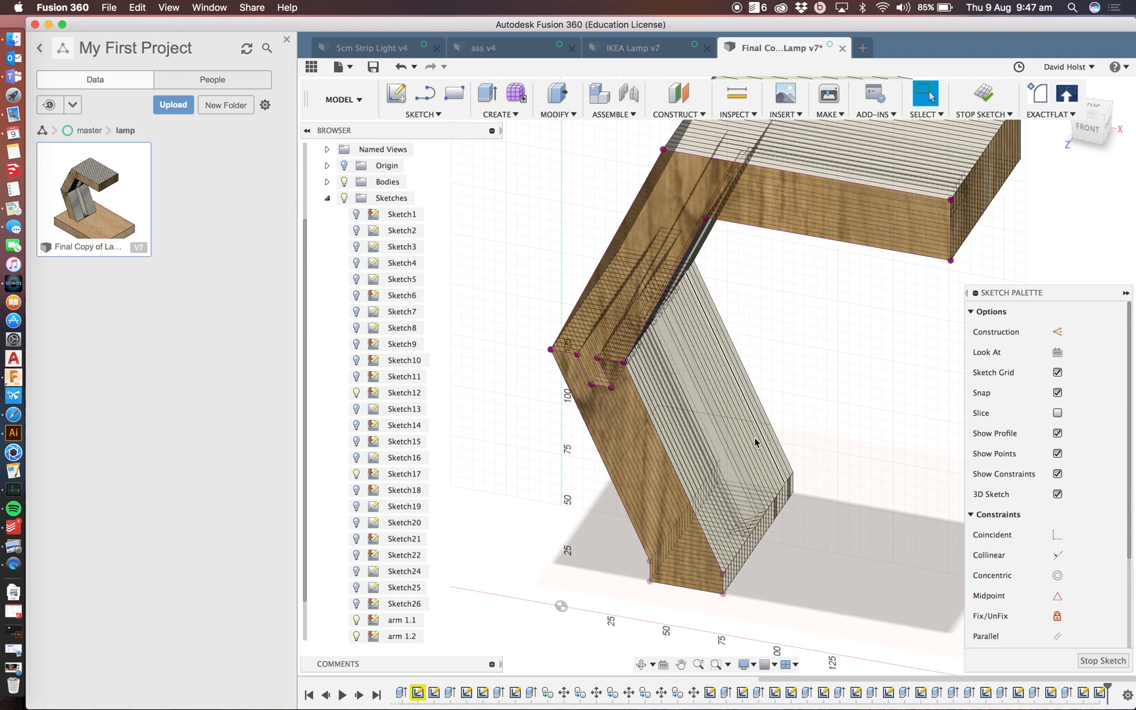
left_click(657, 263)
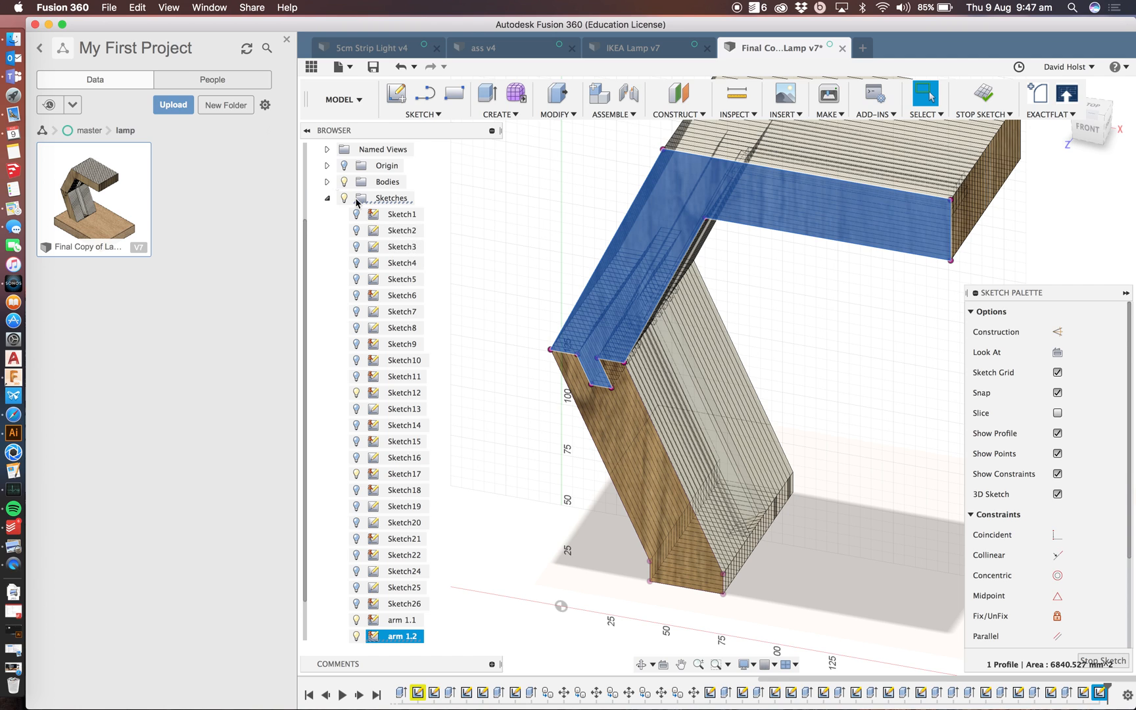
left_click(327, 181)
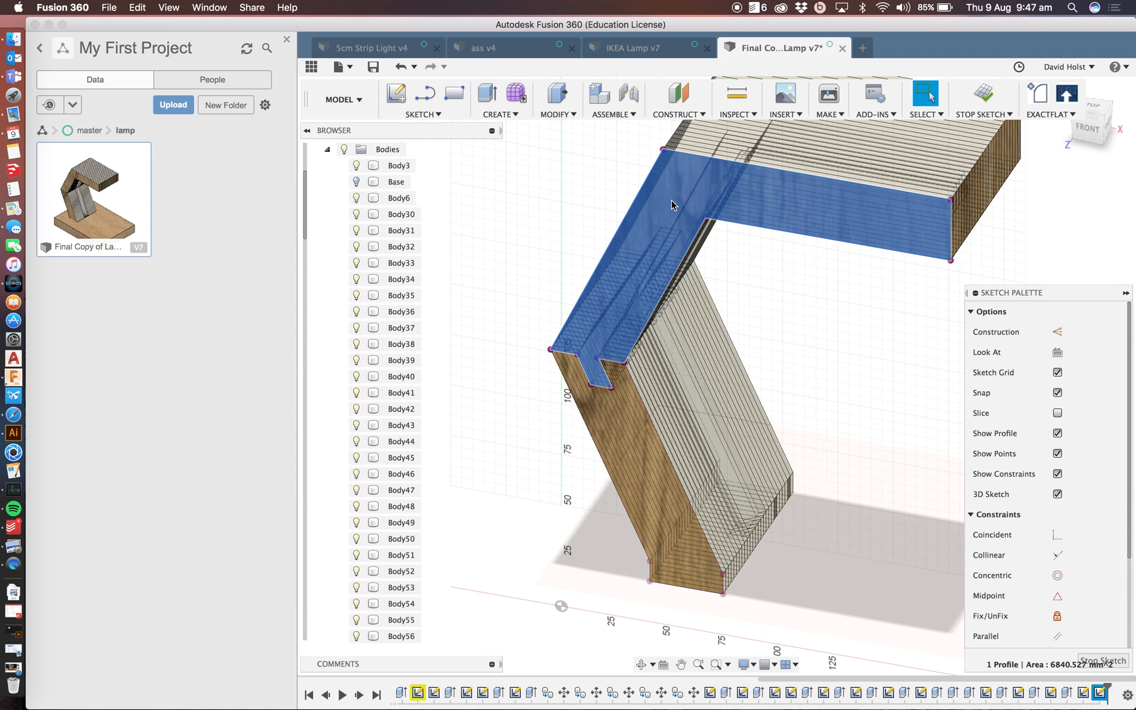
scroll(404, 578, "down", 5)
scroll(405, 575, "down", 10)
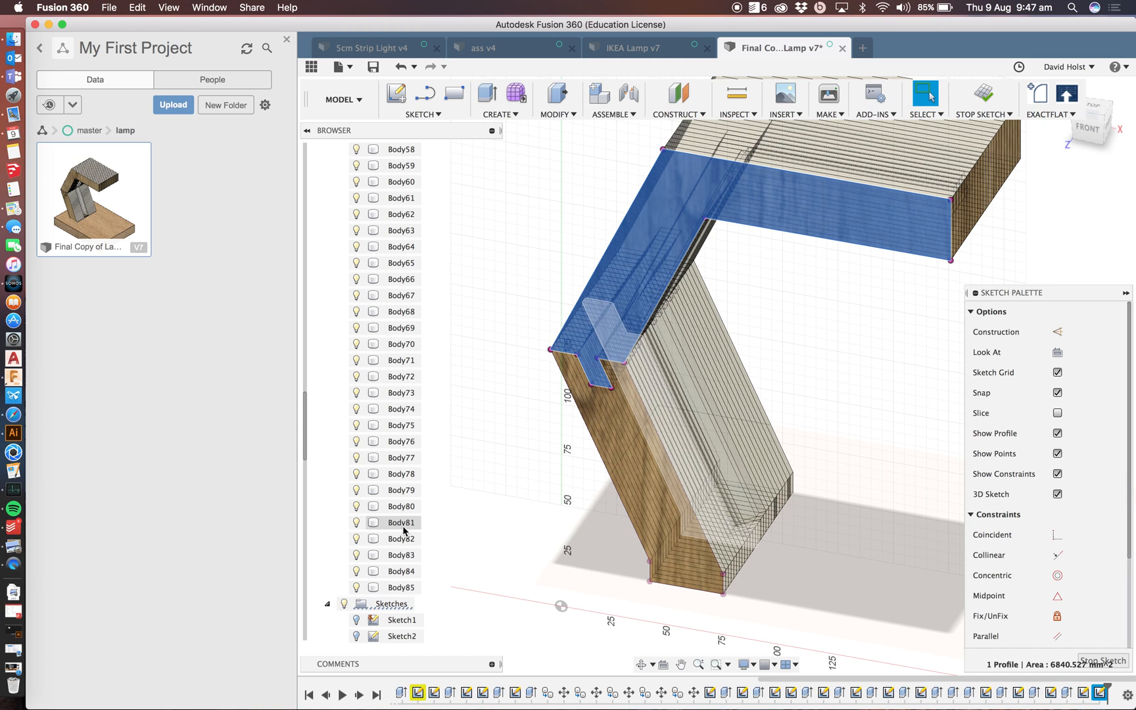
left_click(403, 474)
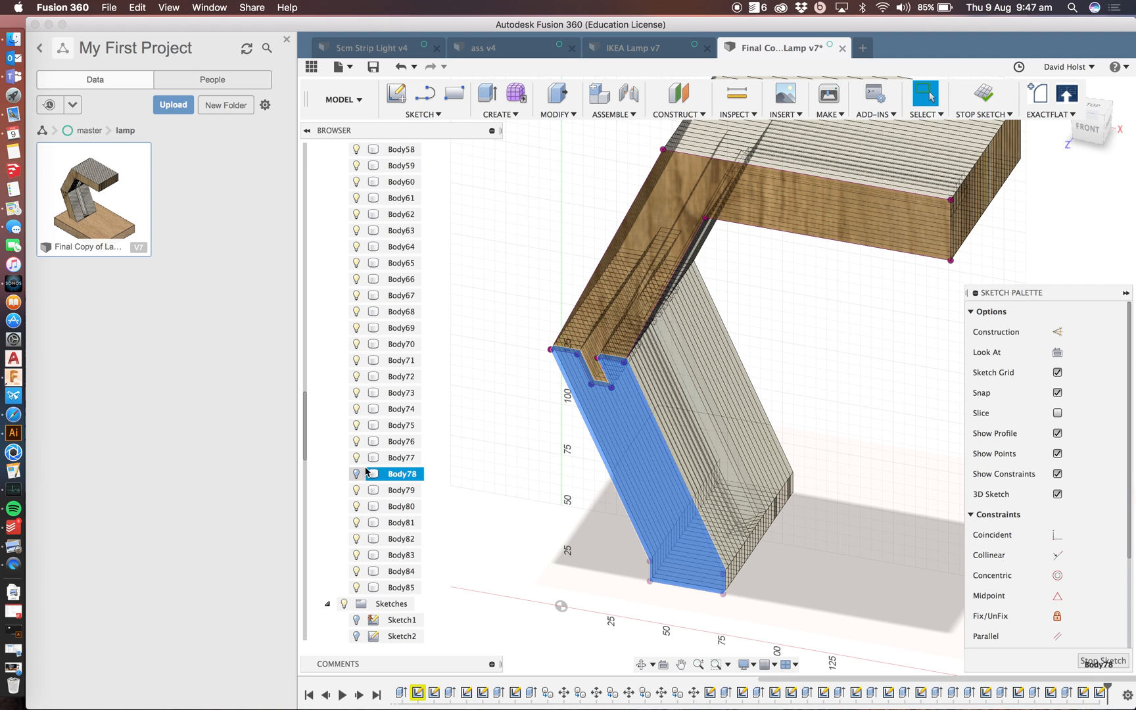
left_click(605, 322)
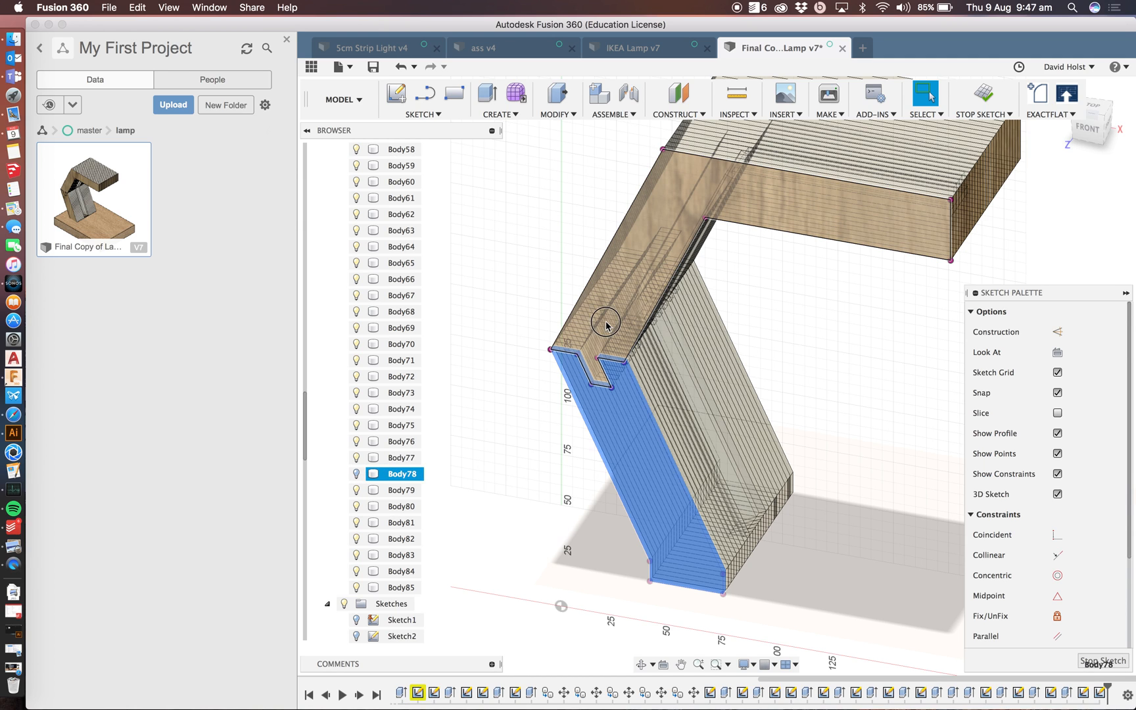
left_click(399, 457)
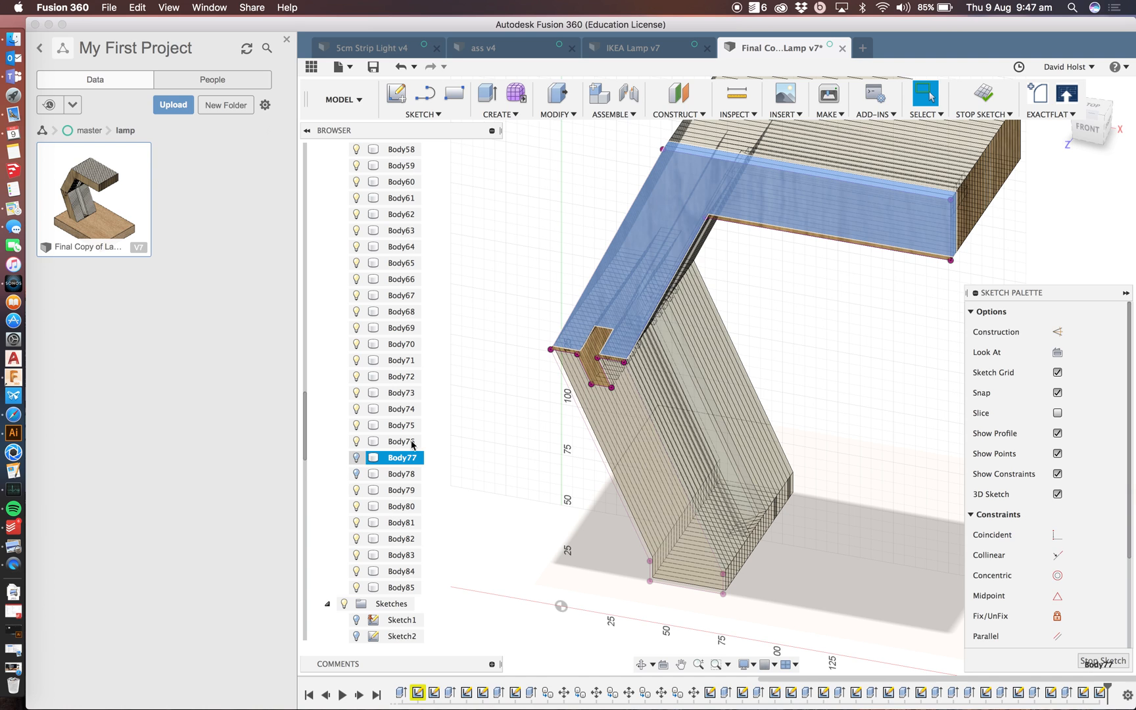
left_click(503, 378)
middle_click_drag(519, 388, 441, 363, "shift")
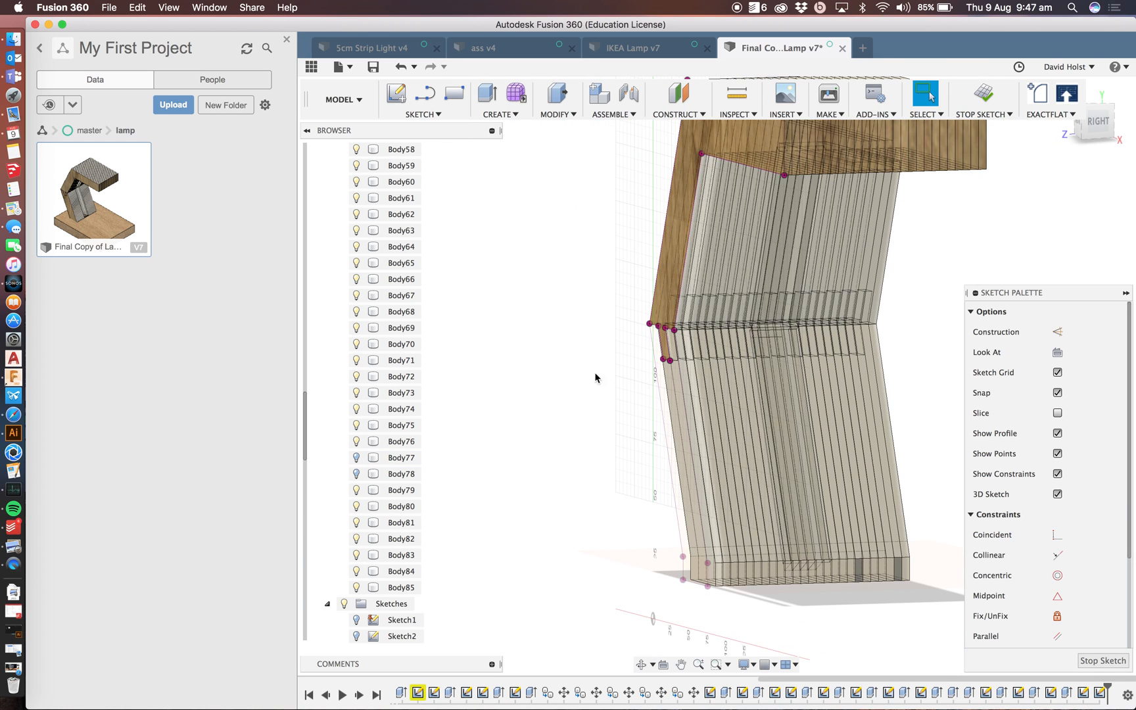
mouse_move(613, 355)
middle_mouse_down("shift")
mouse_move(581, 352)
mouse_move(623, 353)
middle_mouse_up("shift")
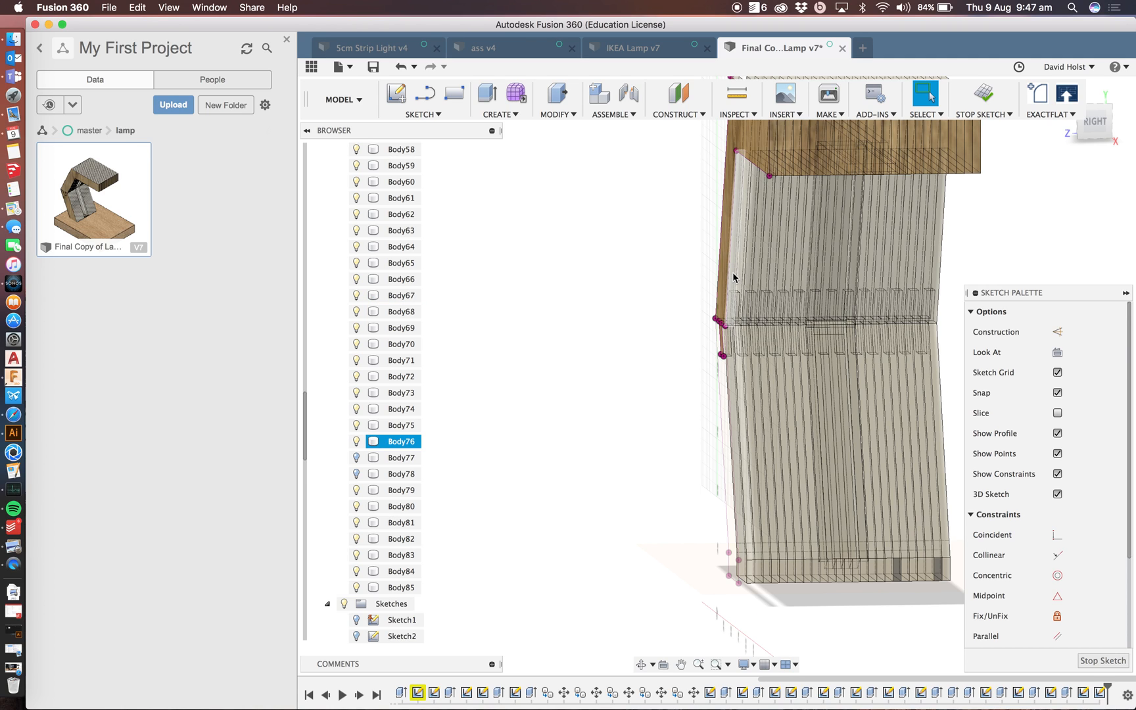
left_click(356, 458)
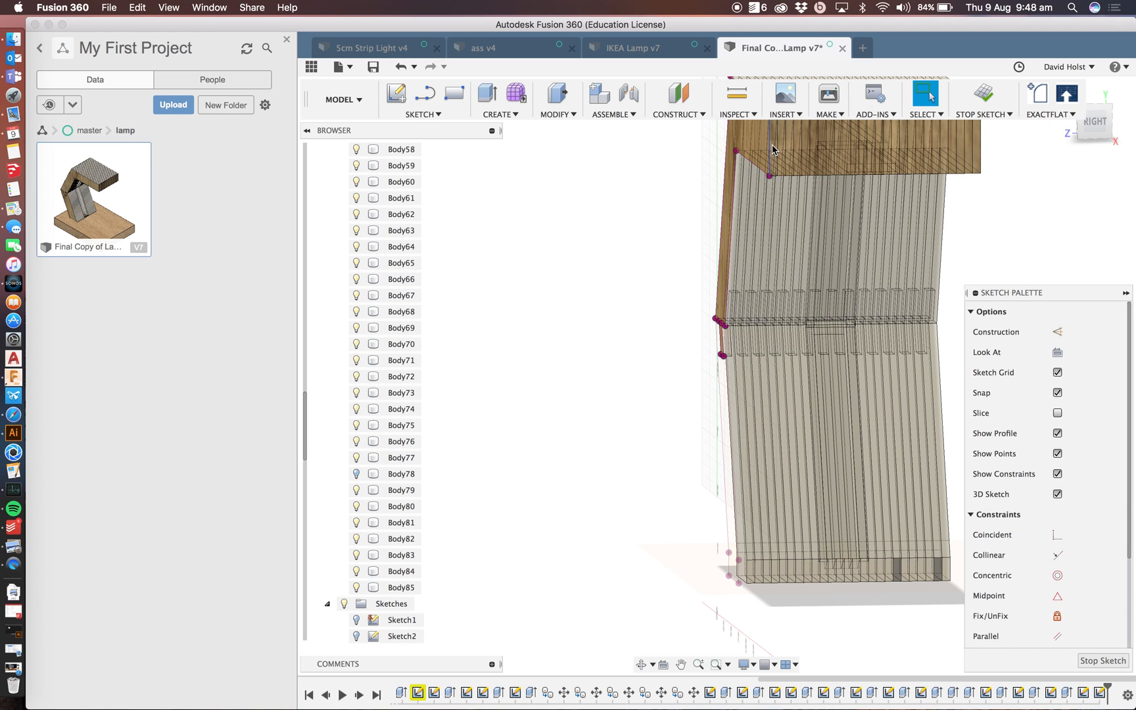
- Hide Body76, the front layer of the upper arm
left_click(755, 158)
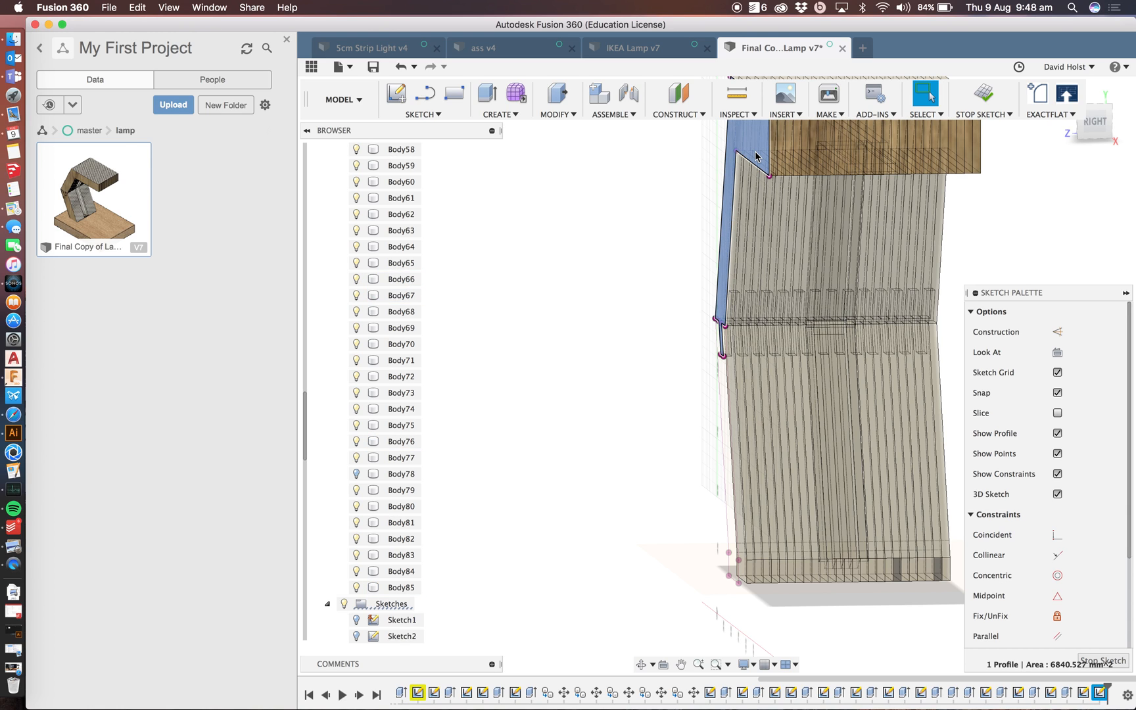
left_click(404, 447)
left_click(356, 443)
middle_click_drag(578, 418, 640, 416, "shift")
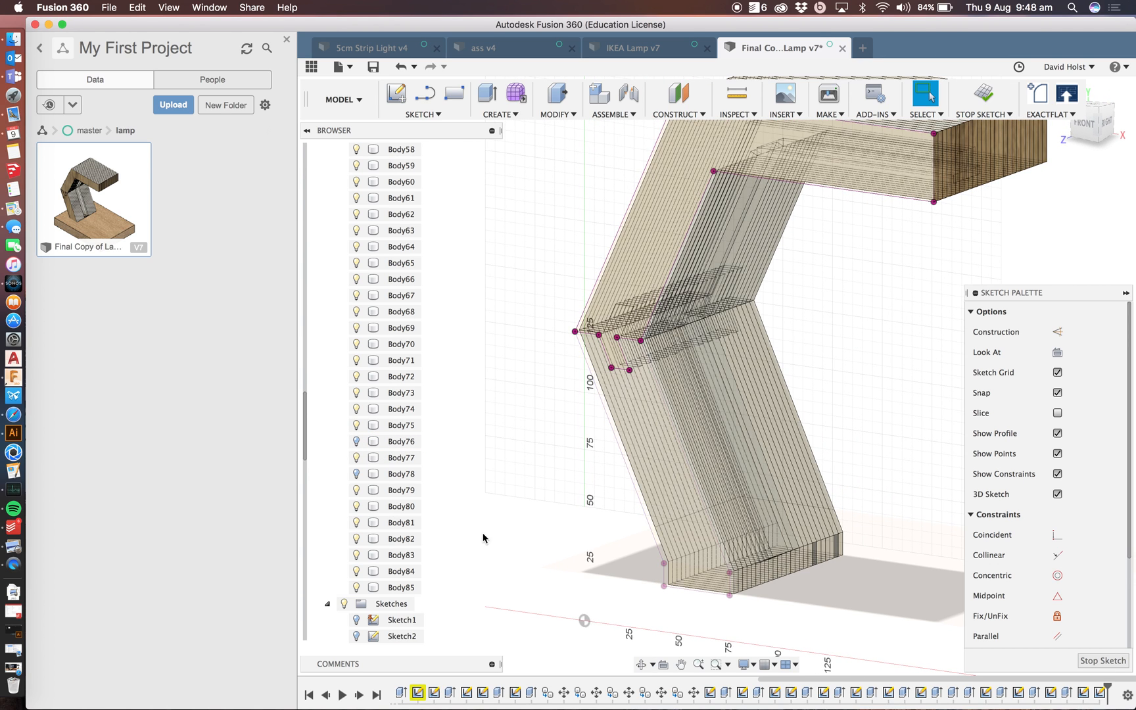
- Hide the arm 1.1 and arm 1.2 sketches
scroll(370, 510, "down", 10)
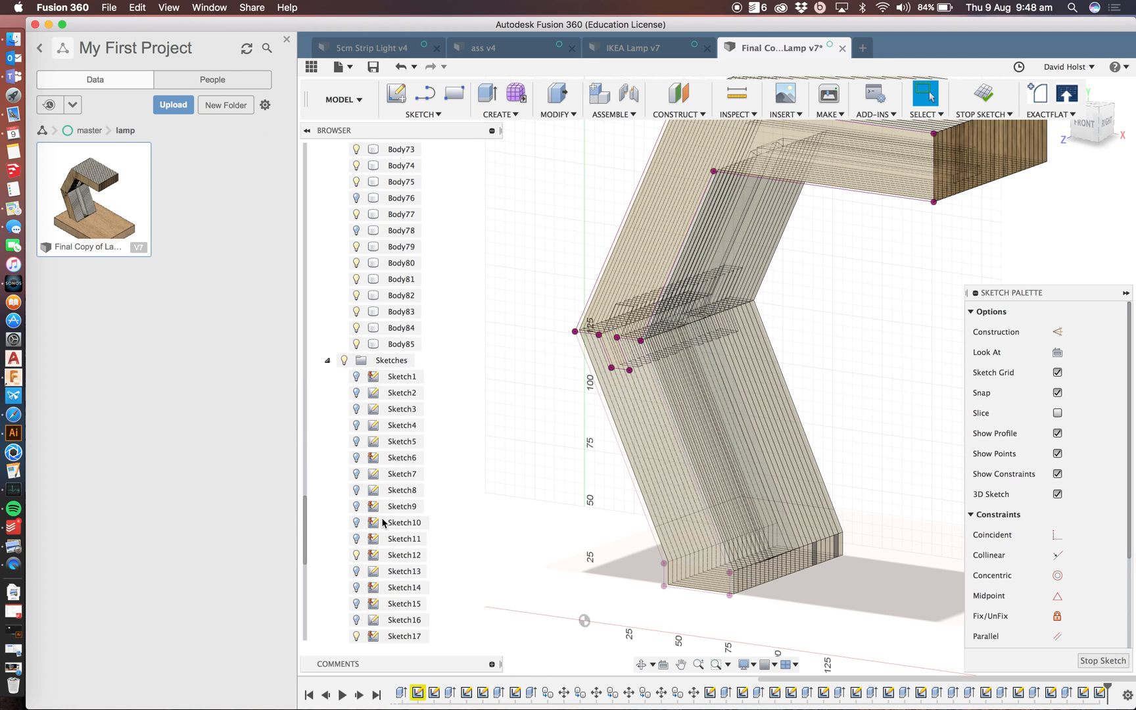
scroll(523, 473, "up", 5)
scroll(604, 493, "up", 3)
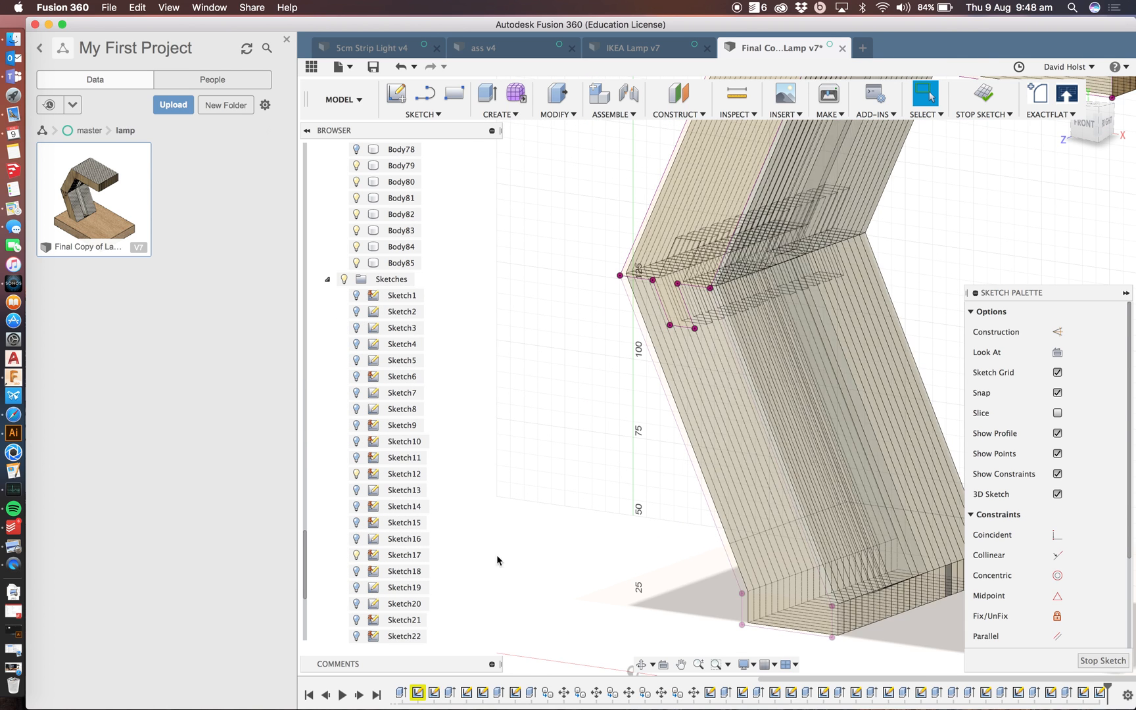
scroll(526, 545, "down", 4)
scroll(393, 592, "down", 3)
scroll(391, 606, "down", 1)
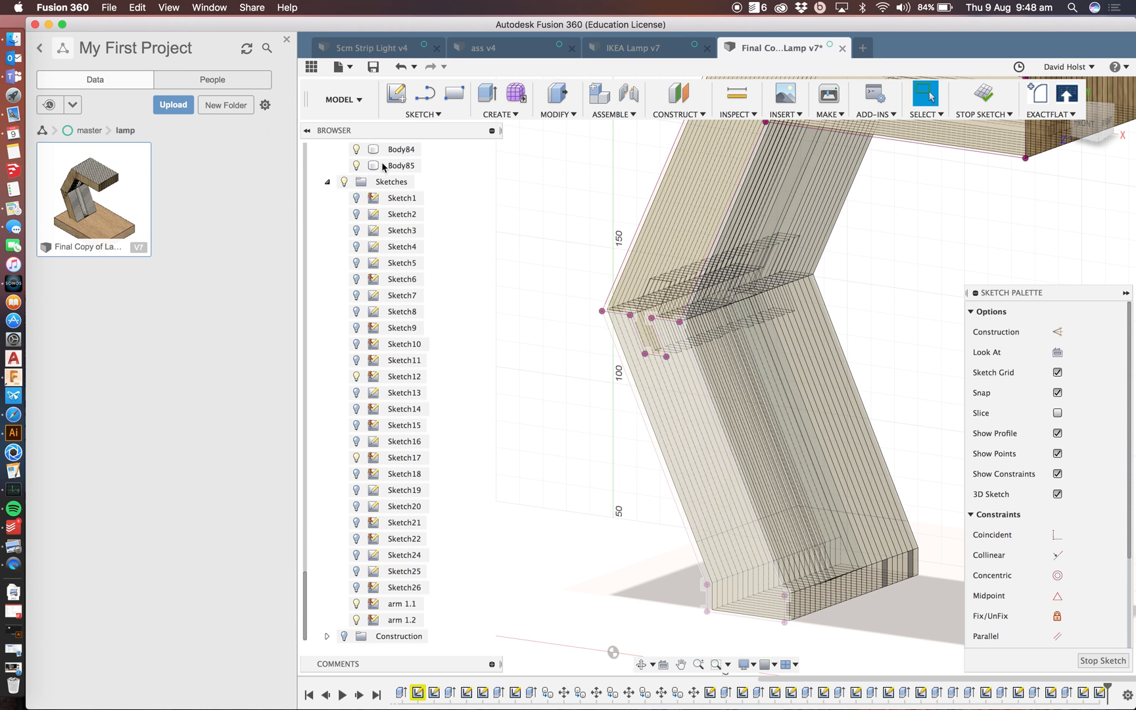
left_click(357, 619)
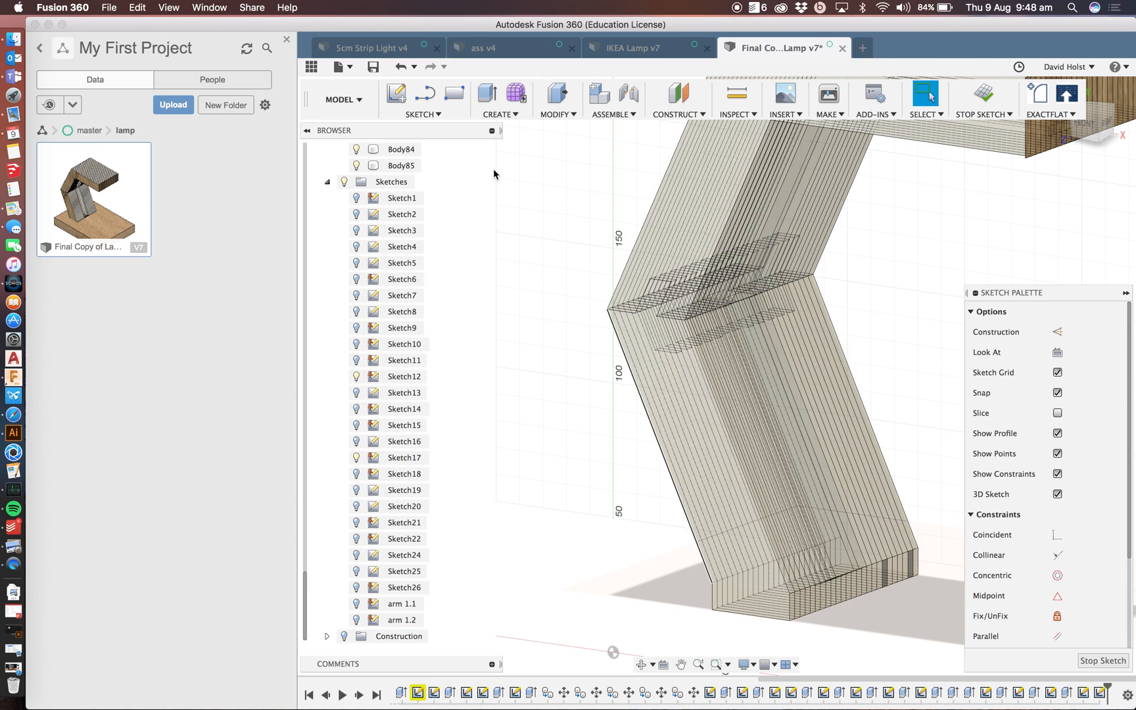
- Finish the open arm 1.2 sketch and hide it again
left_click(402, 97)
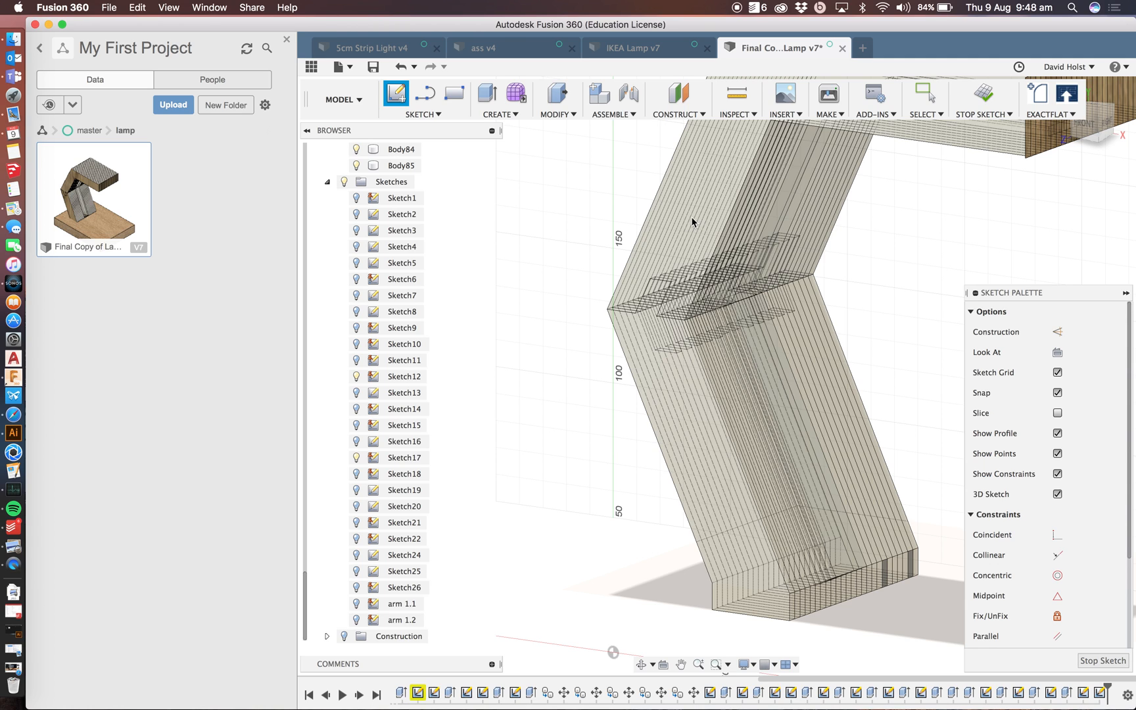
middle_click_drag(661, 265, 630, 288)
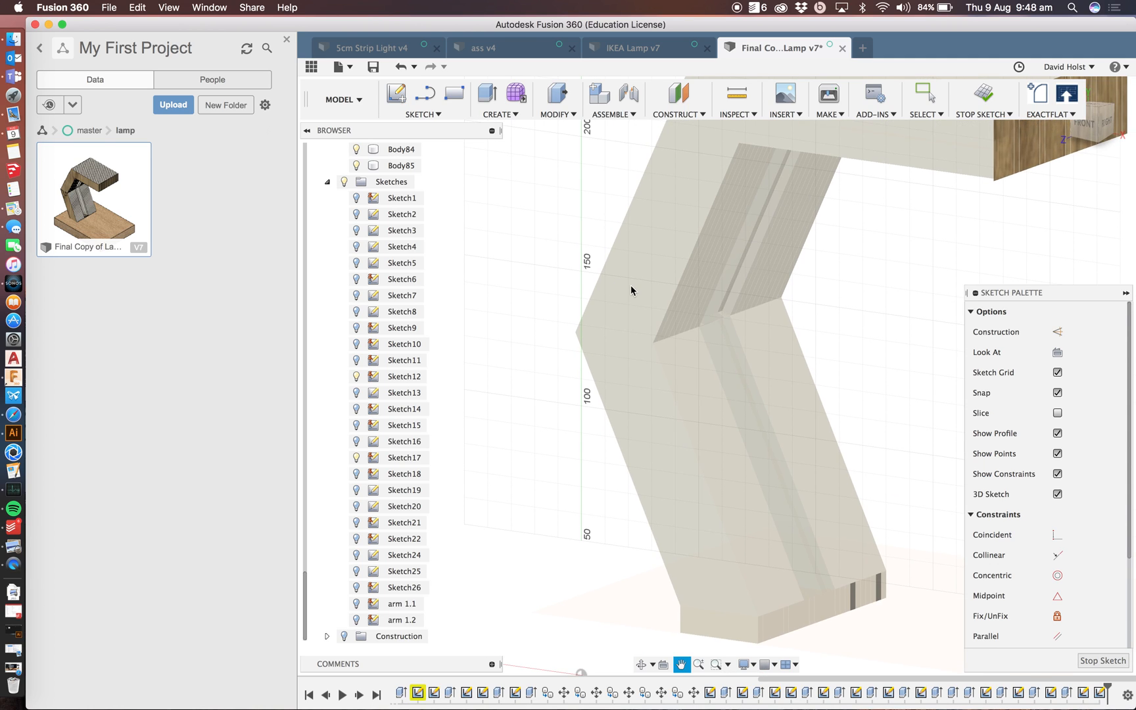
left_click(973, 105)
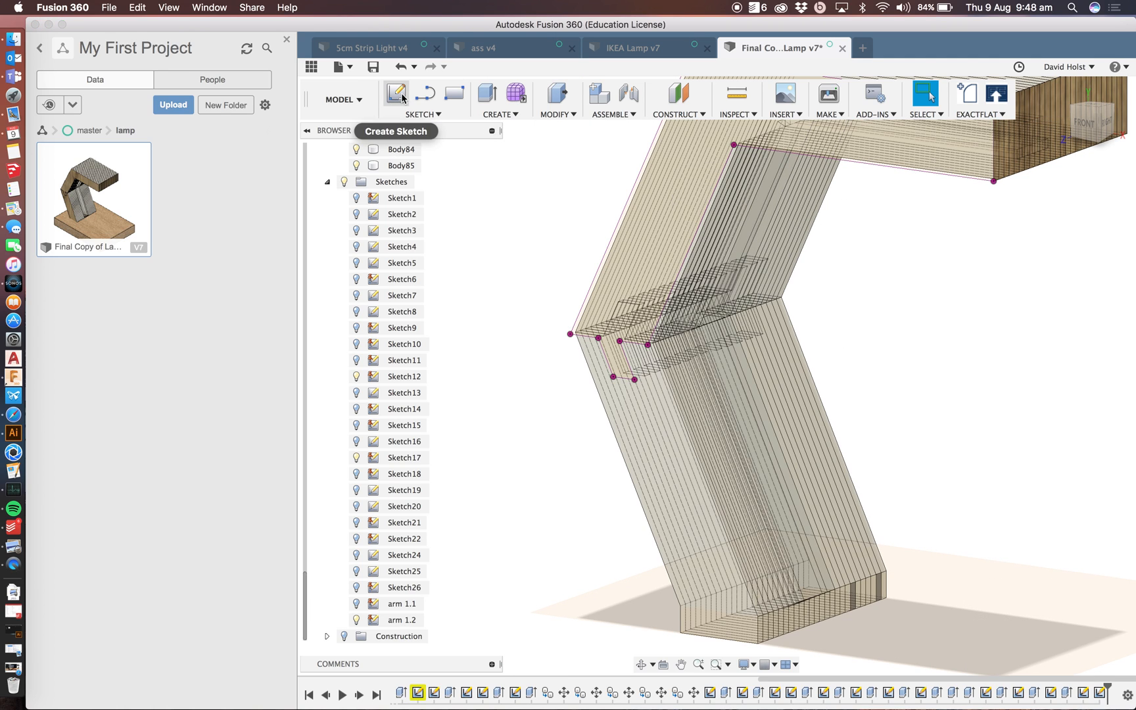
left_click(361, 620)
key("Escape")
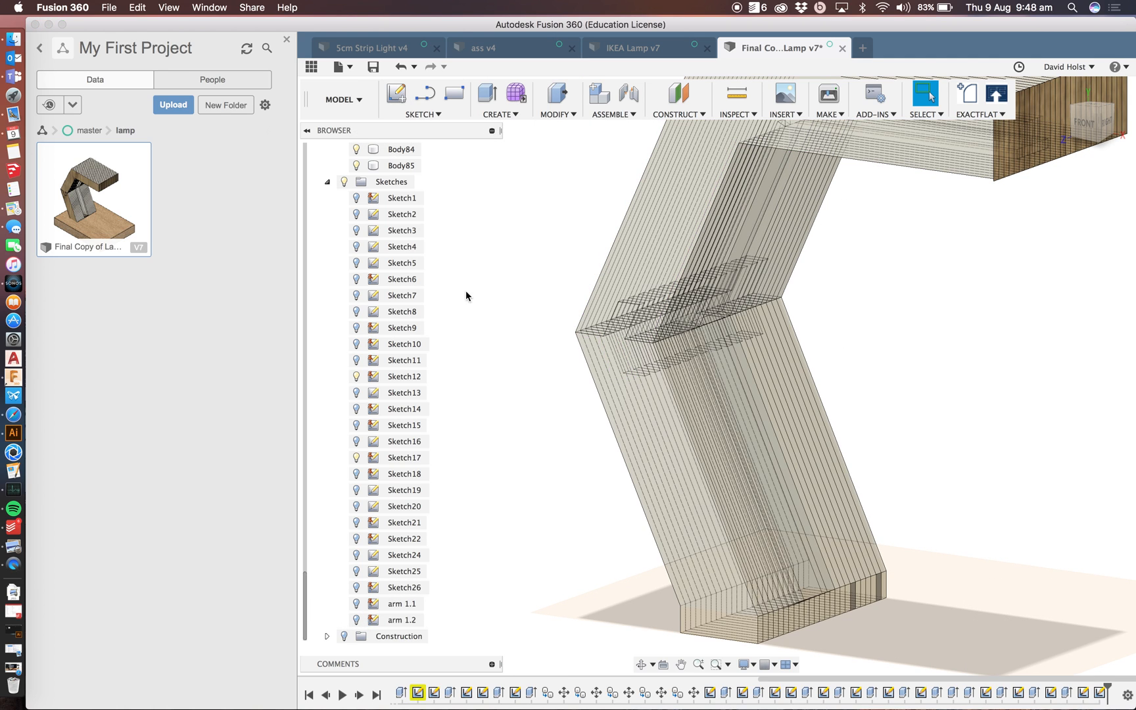
- Create a sketch on the front face of the upper arm's exposed second layer and rename it arm 2.1
left_click(396, 94)
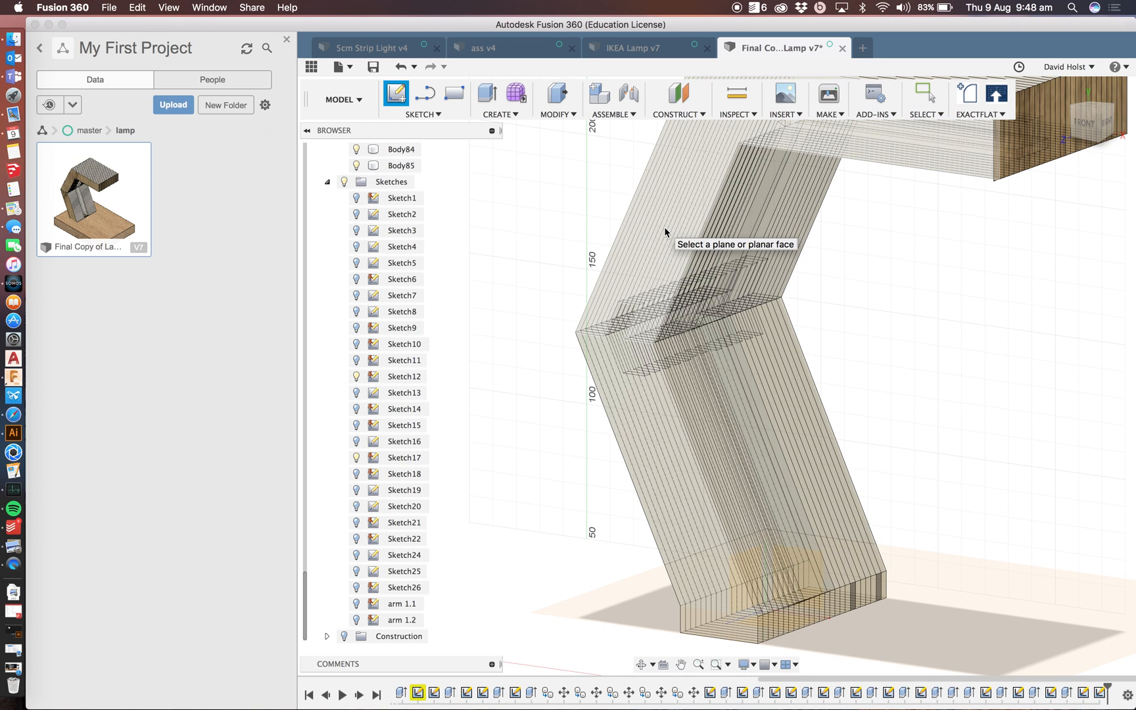
left_click(665, 232)
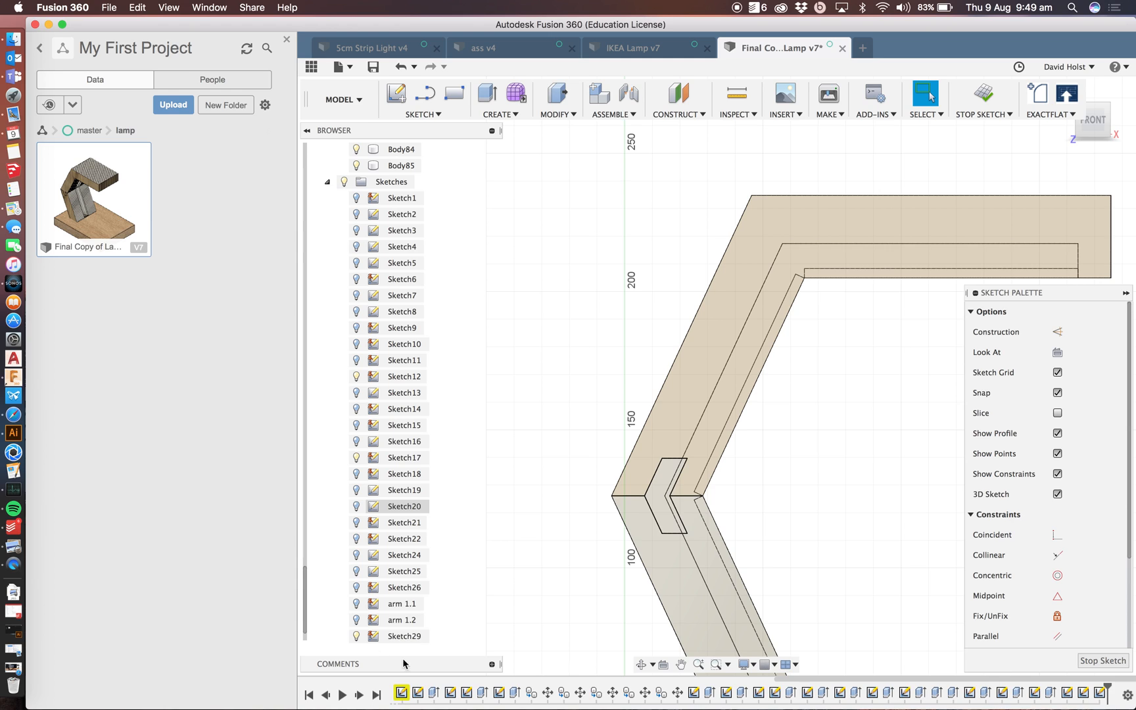
left_click(404, 637)
left_click(403, 637)
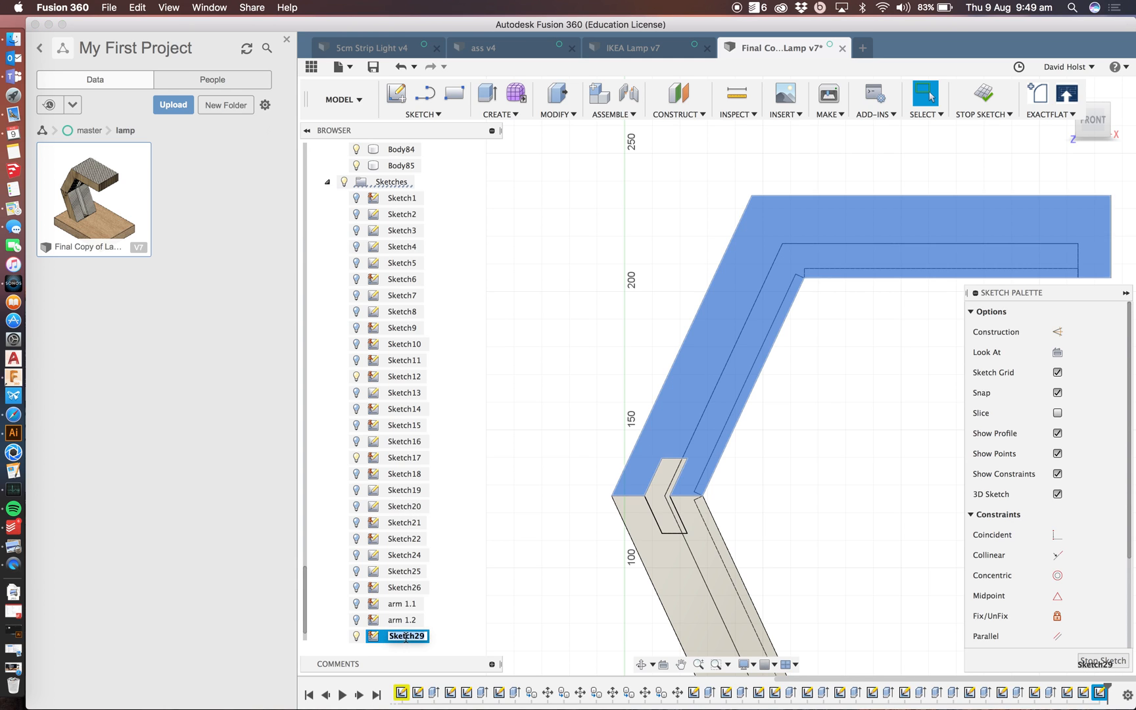
type("arm 2.1")
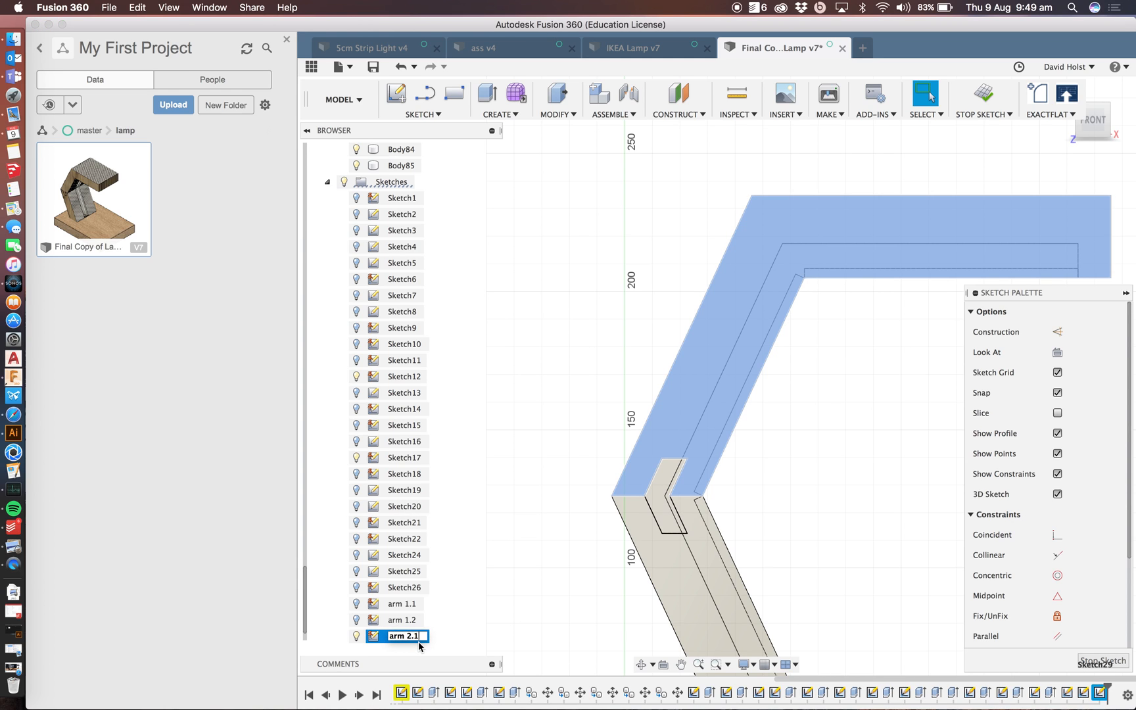
key("Return")
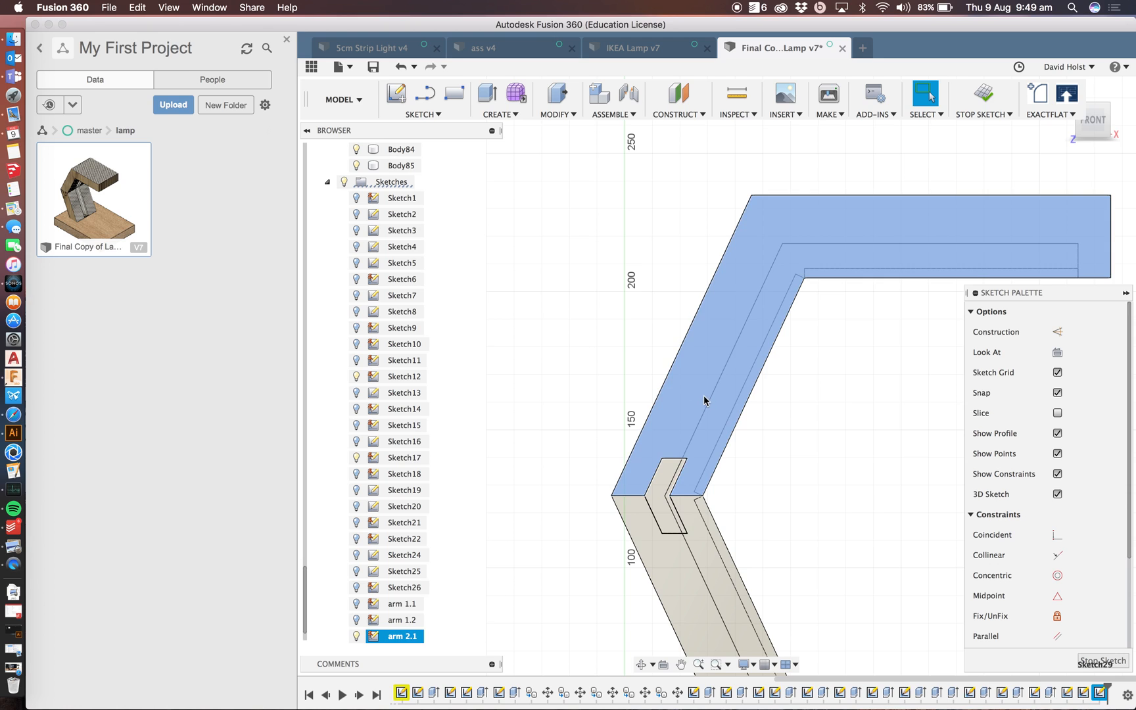
- Project the upper arm's second-layer face outline into sketch arm 2.1 and finish the sketch
key("p")
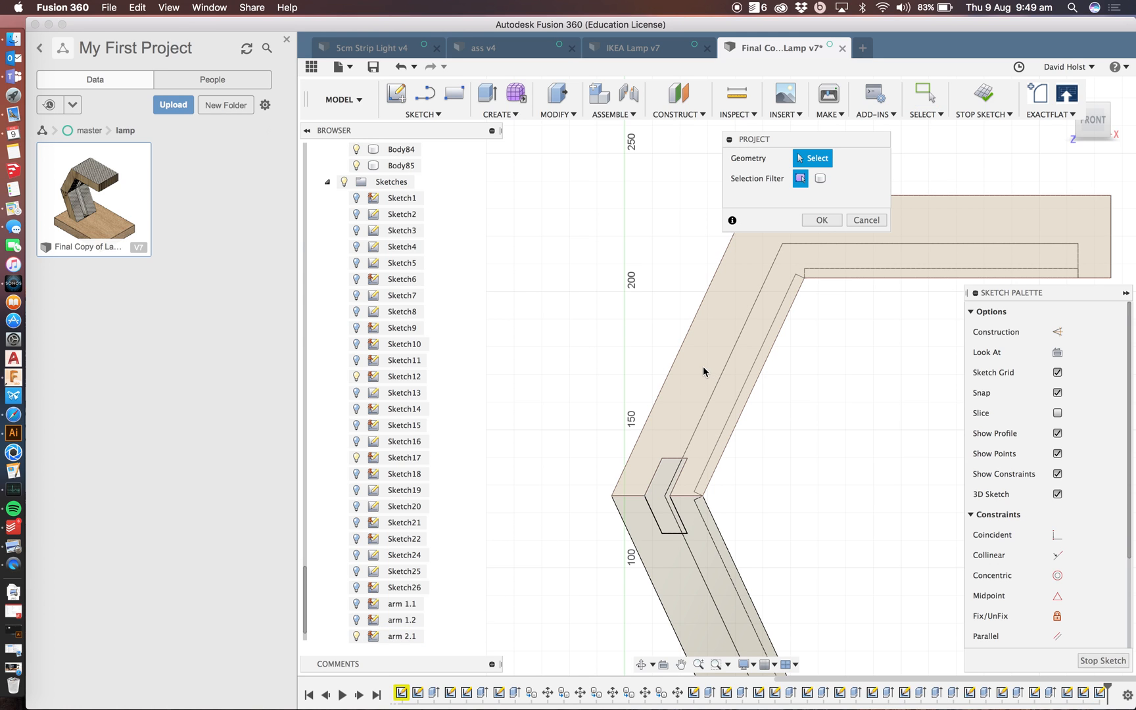
left_click(708, 368)
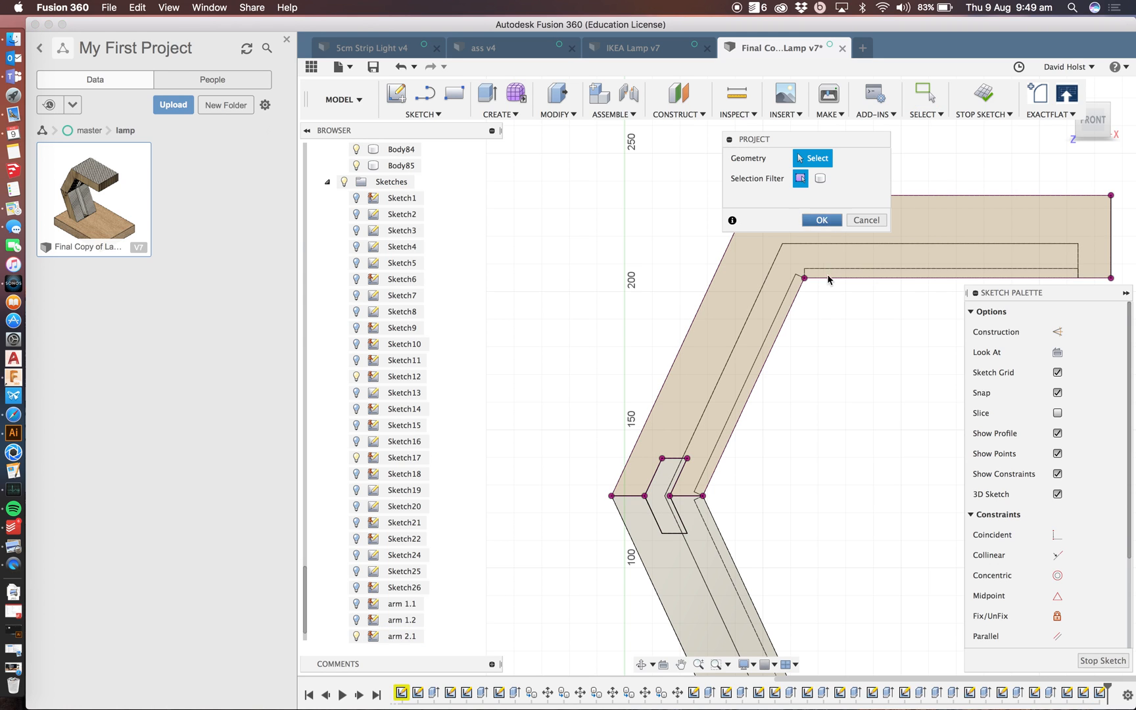
left_click(821, 220)
middle_click_drag(849, 484, 788, 340)
left_click(991, 100)
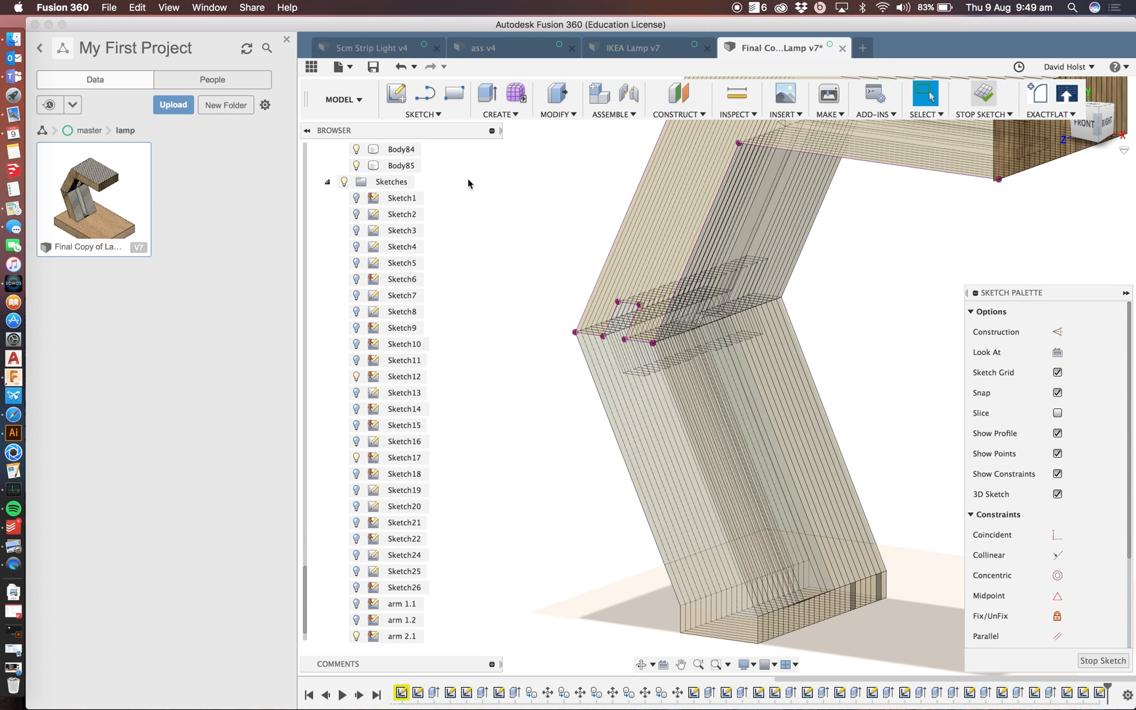
- Create a sketch on the front face of the lower arm's second layer and project that face's outline into it
left_click(398, 99)
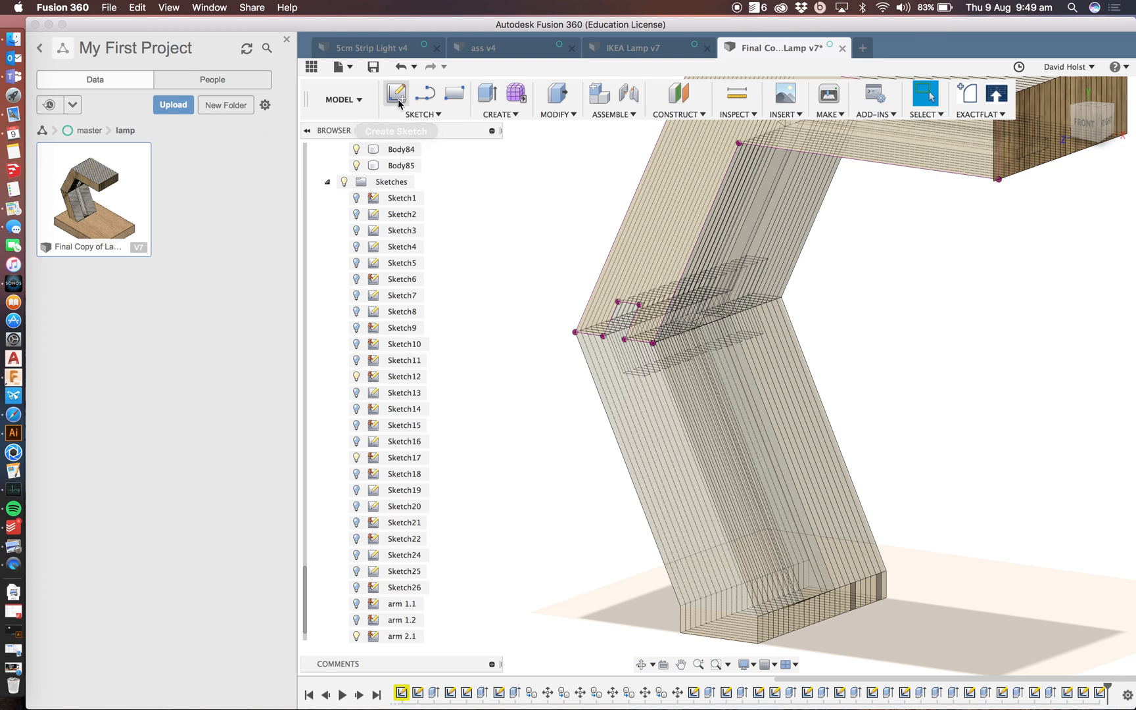
left_click(638, 397)
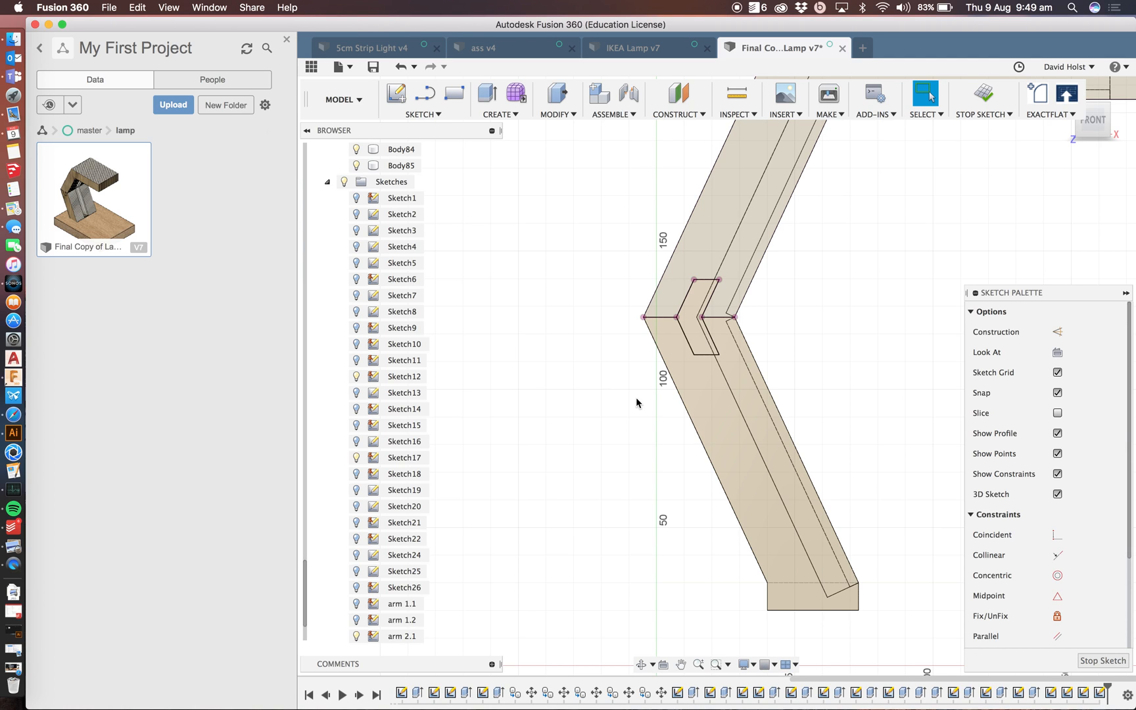
key("p")
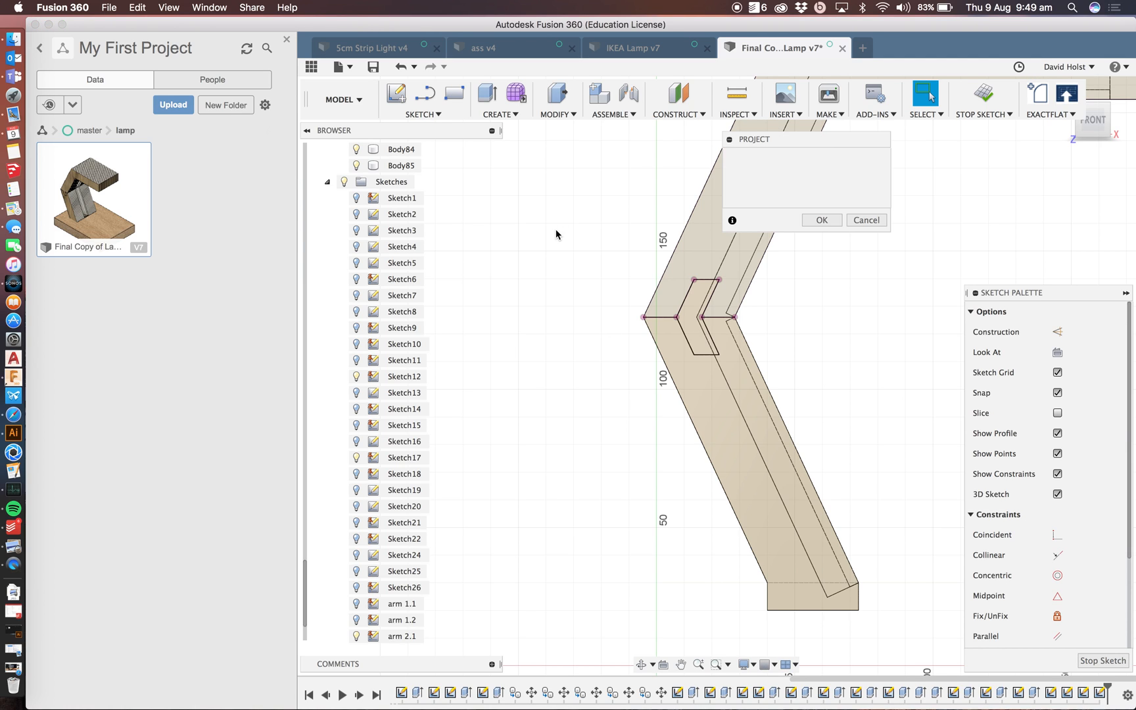
left_click(693, 384)
left_click(821, 219)
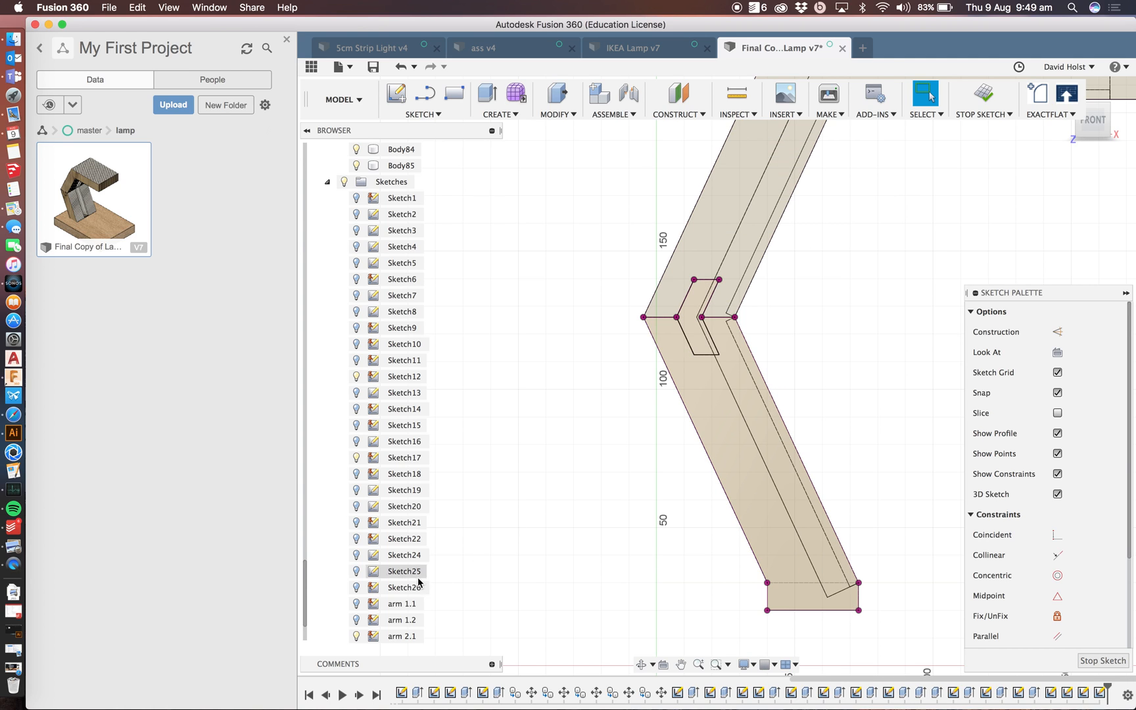
- Rename the lower arm's new second-layer sketch as arm 2.2
scroll(417, 586, "down", 2)
double_click(414, 625)
type("arm")
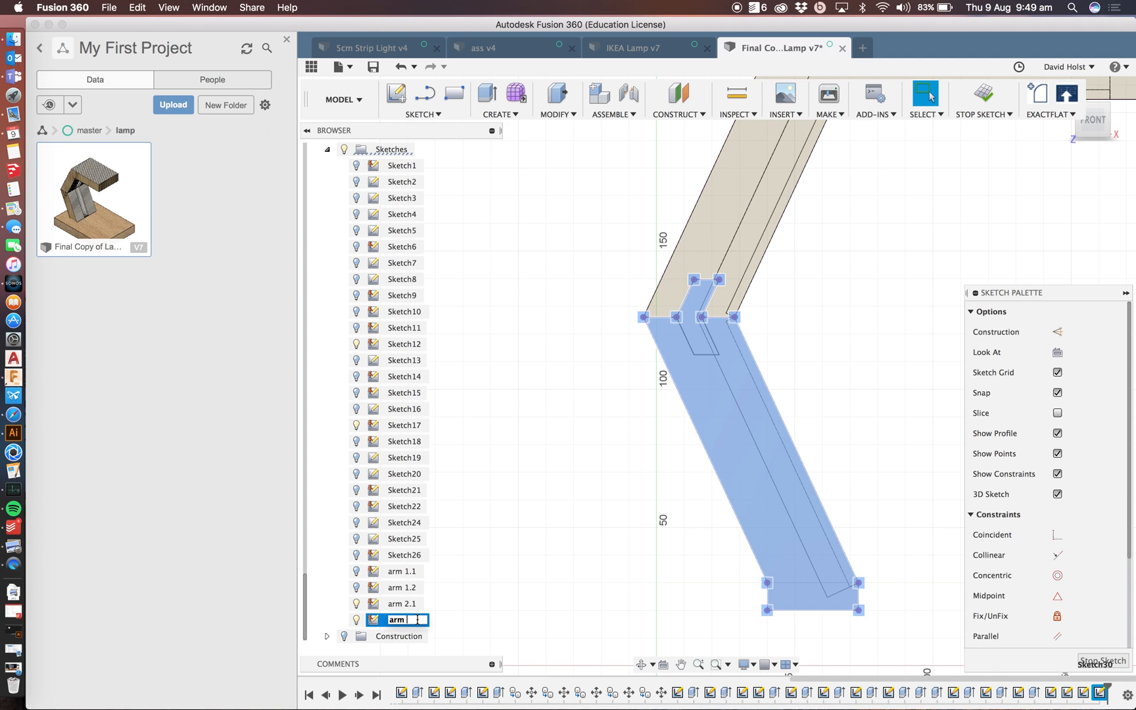
type(" 2.2")
key("Return")
left_click(558, 529)
- Make the hidden sketches arm 1.1 and arm 1.2 visible again
middle_click_drag(600, 439, 580, 456, "shift")
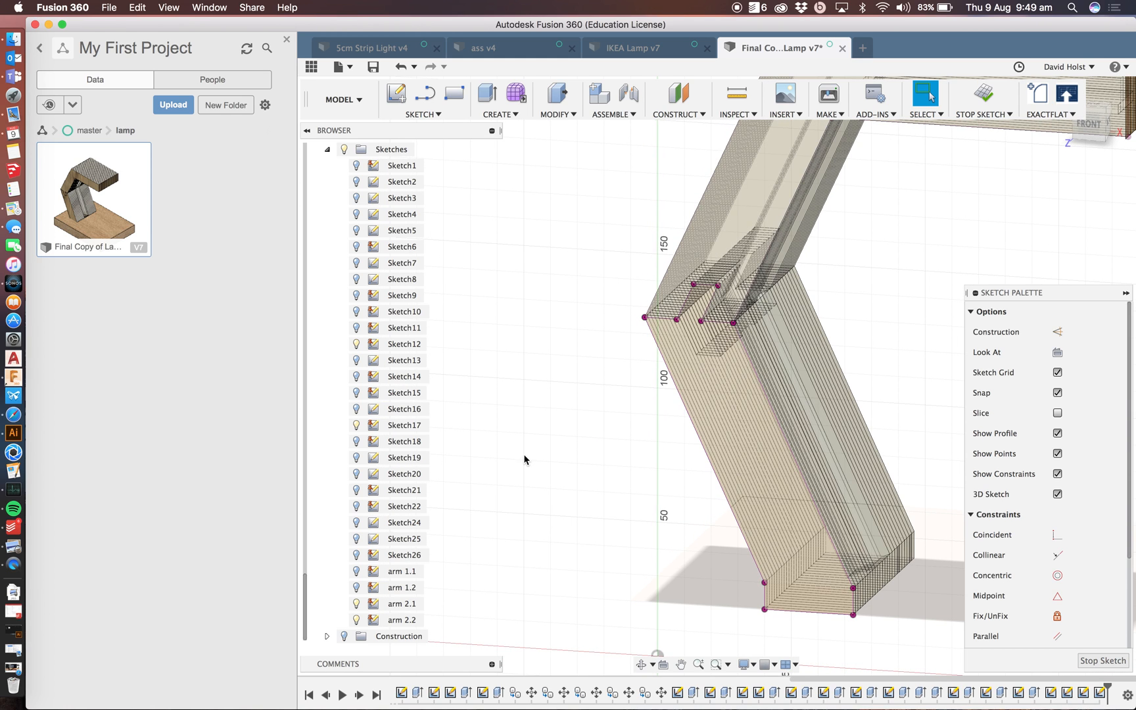
left_click(357, 587)
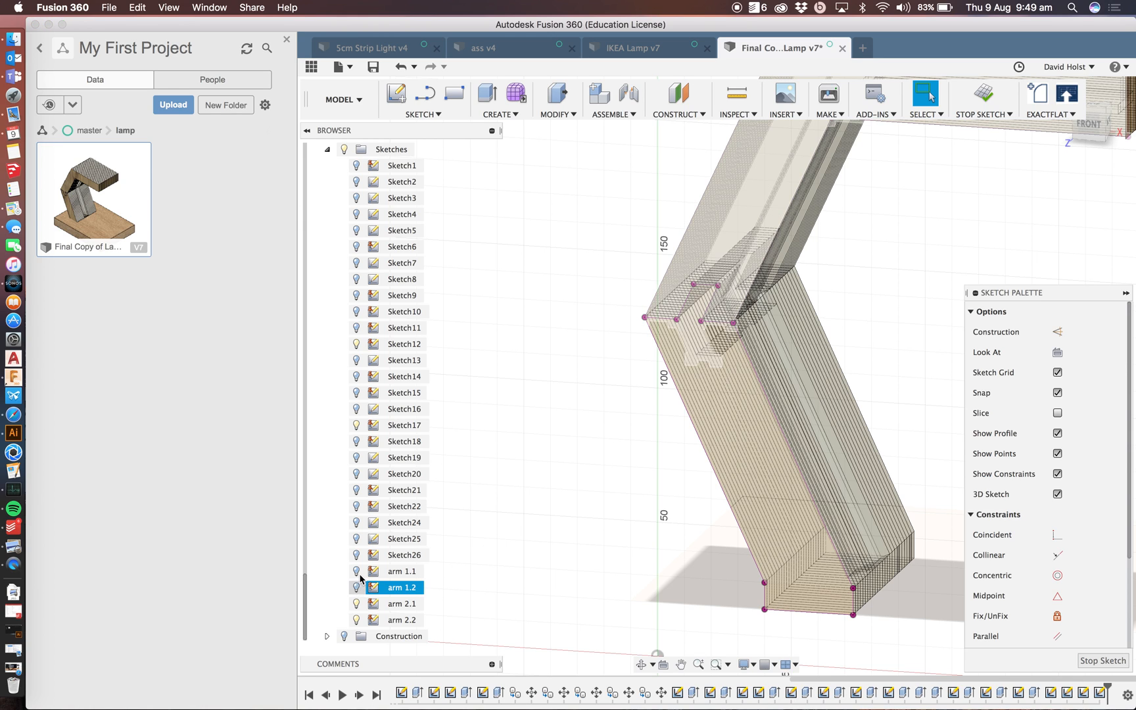
- Start saving sketch arm 1.1 as DXF and create a desktop folder named with a first name plus "arm parts"
right_click(398, 572)
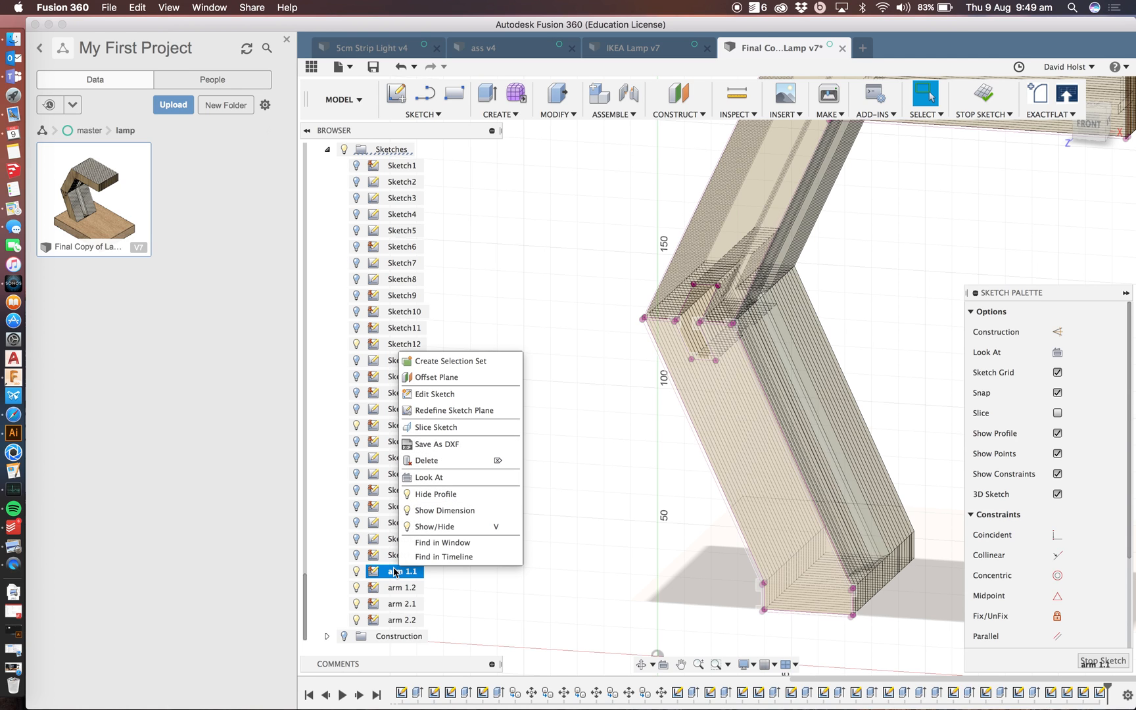
left_click(430, 444)
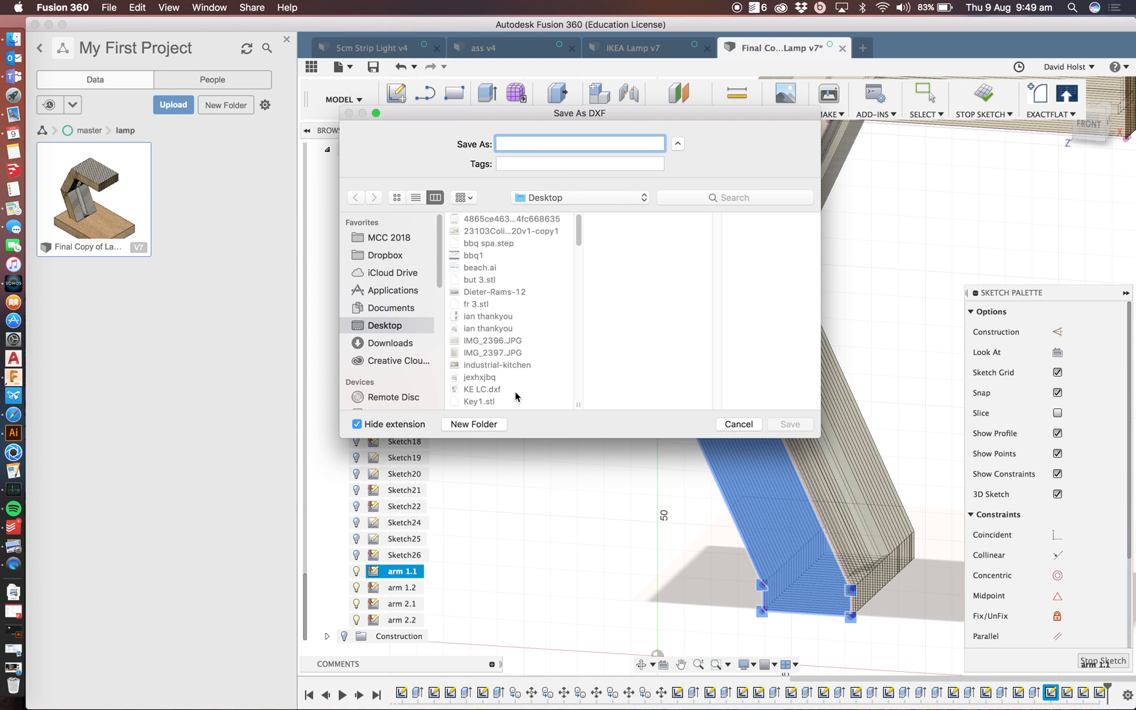
left_click(472, 424)
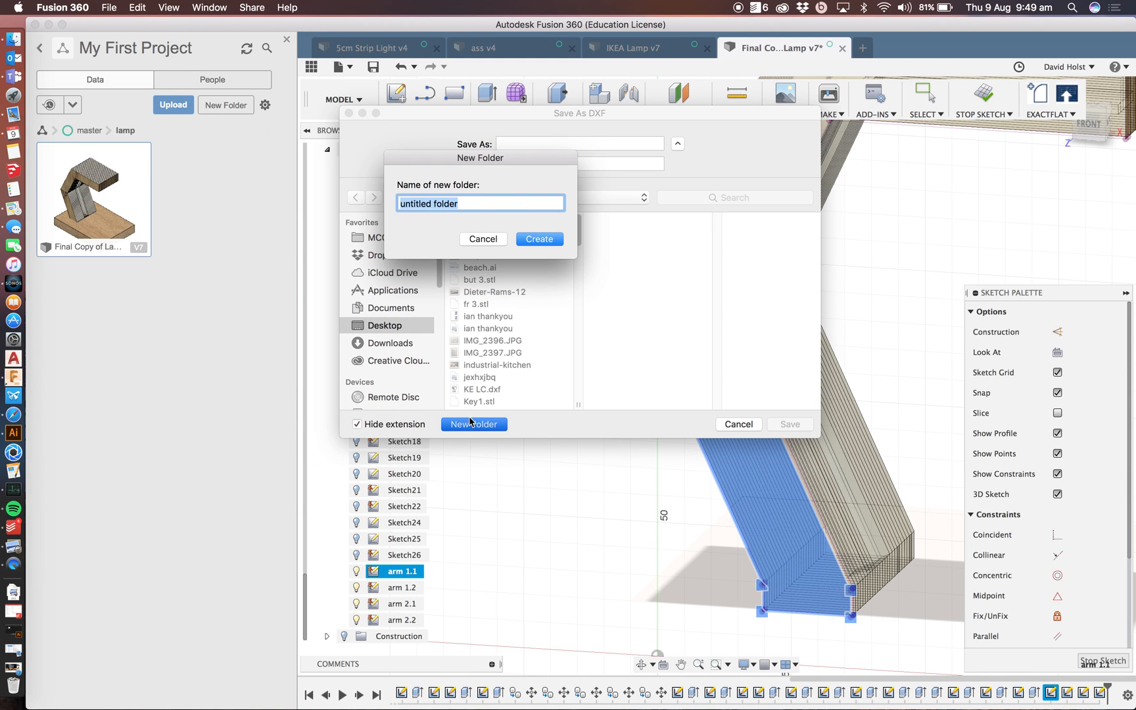
type("mitch arm parts")
key("Return")
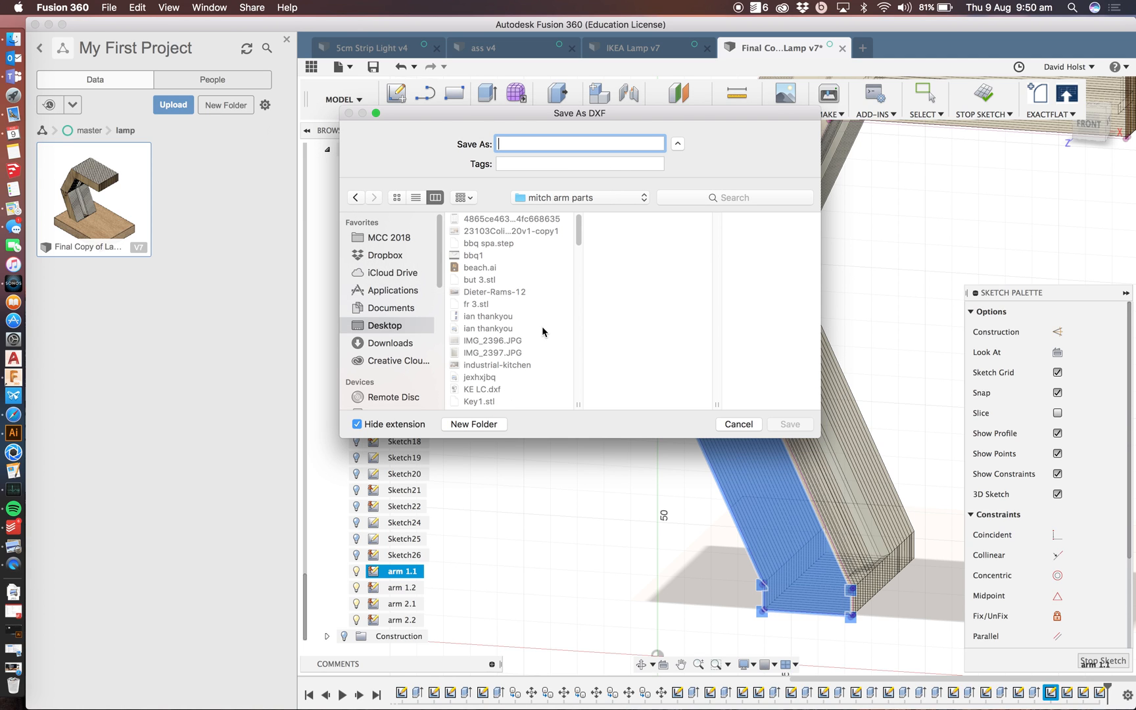
- Save the DXF in the new arm parts folder under the file name arm 1.1
left_click(575, 200)
left_click(577, 197)
type("arm 1.1")
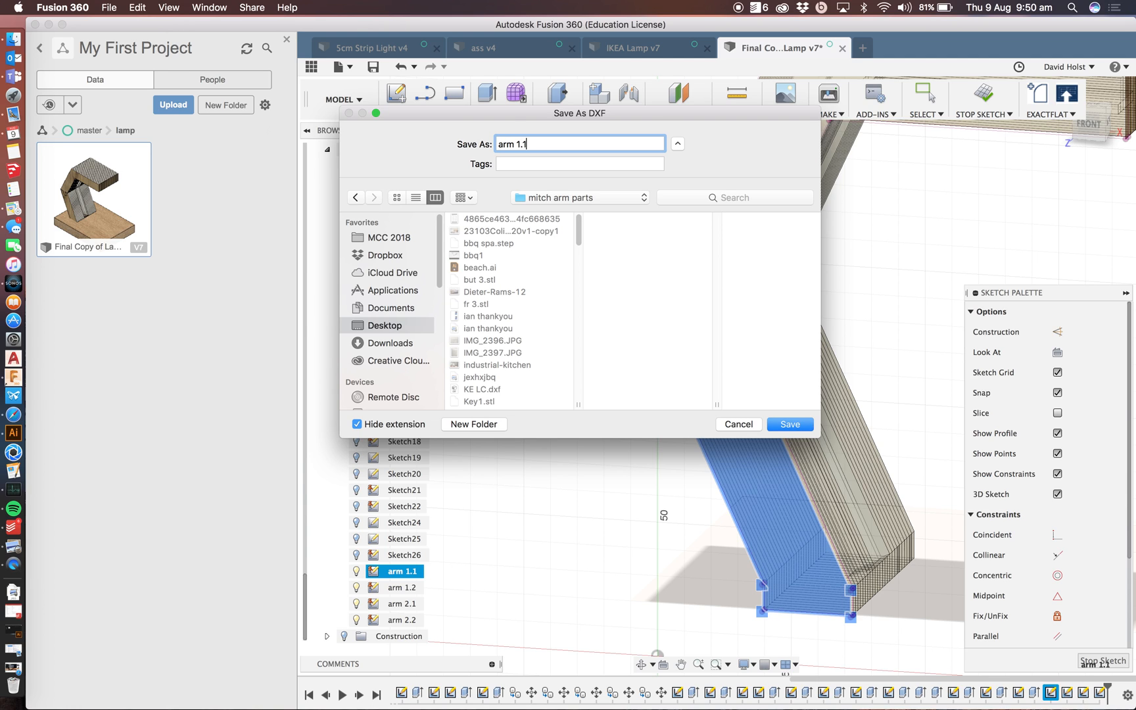
key("Return")
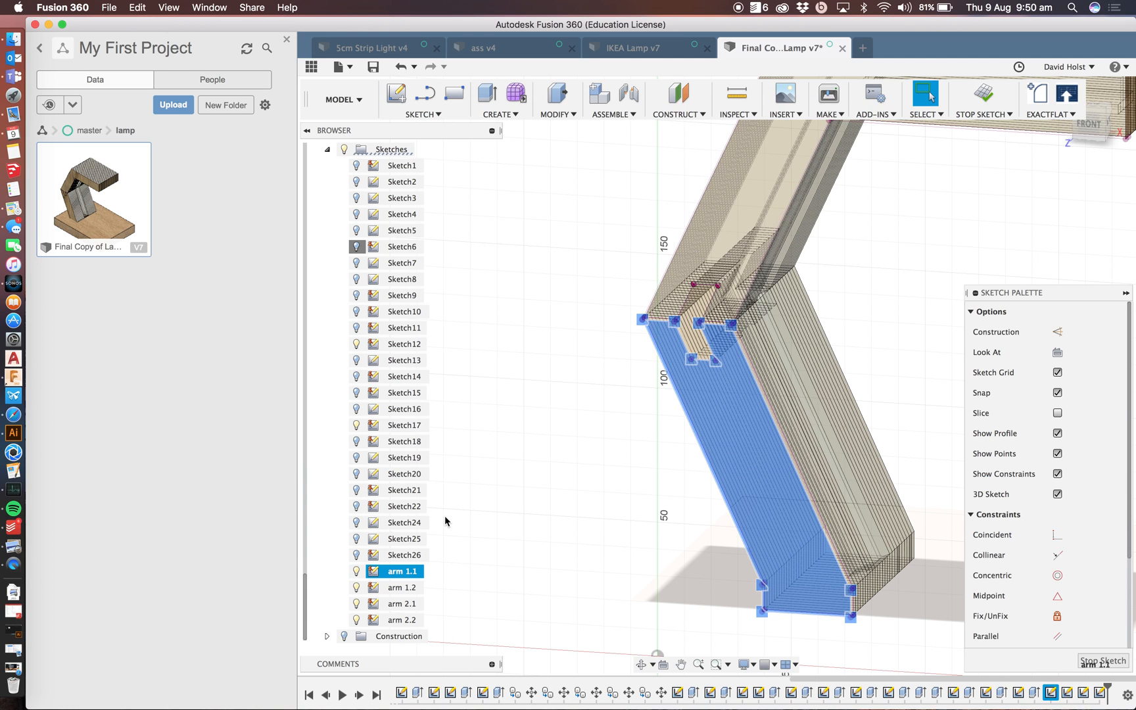
- Save sketch arm 1.2 as a DXF file named arm 1.2 in the arm parts folder
left_click(405, 588)
right_click(406, 589)
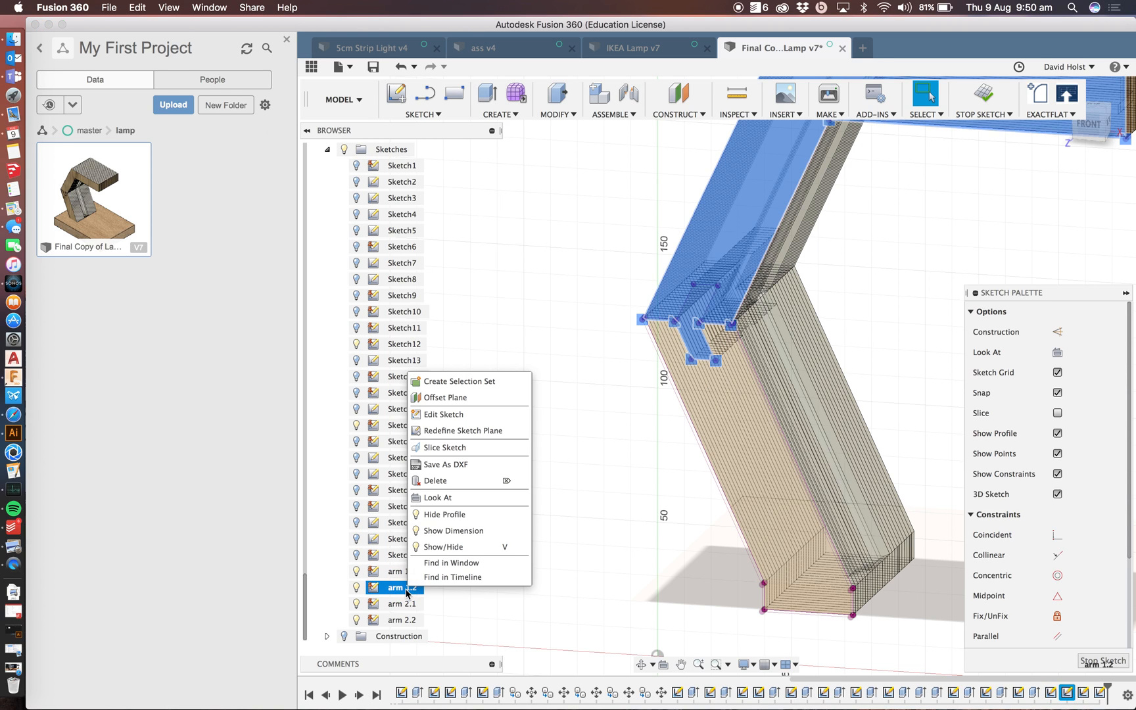
left_click(442, 464)
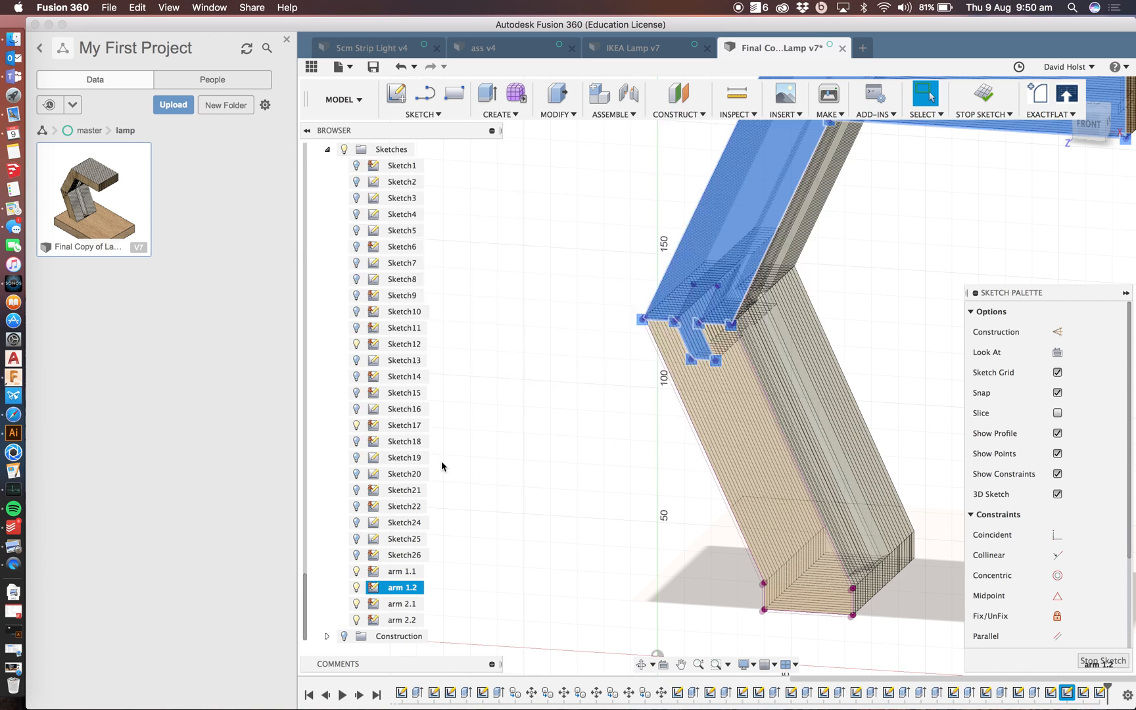
type("arm 1.2")
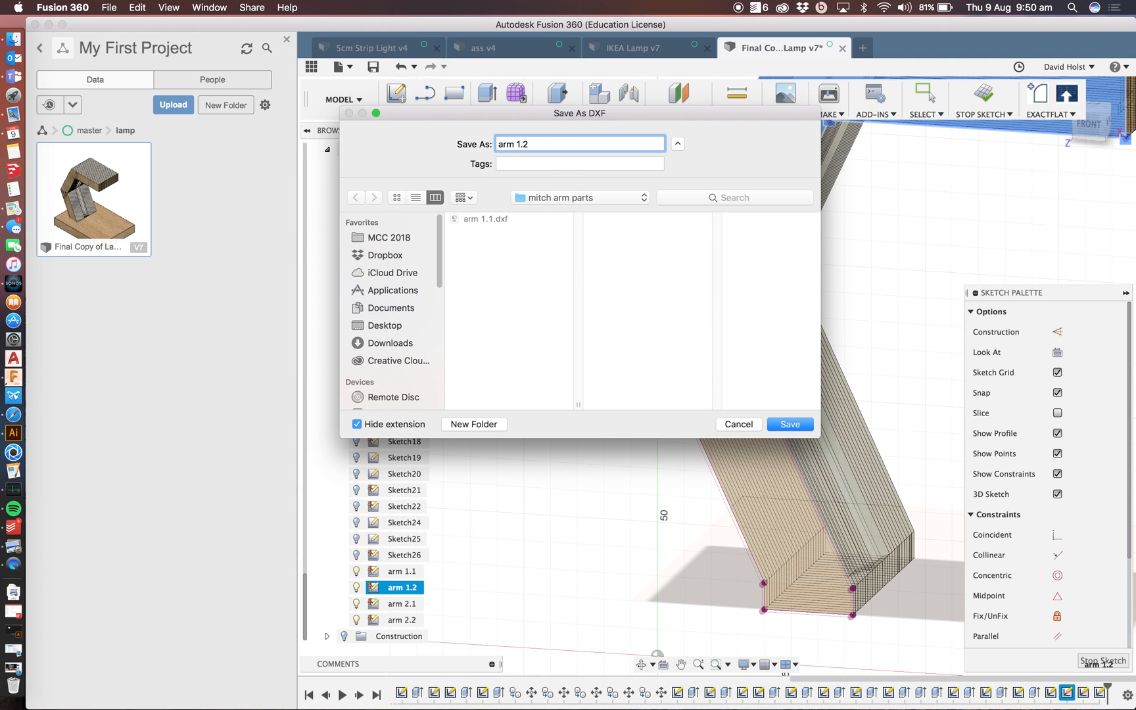
key("Return")
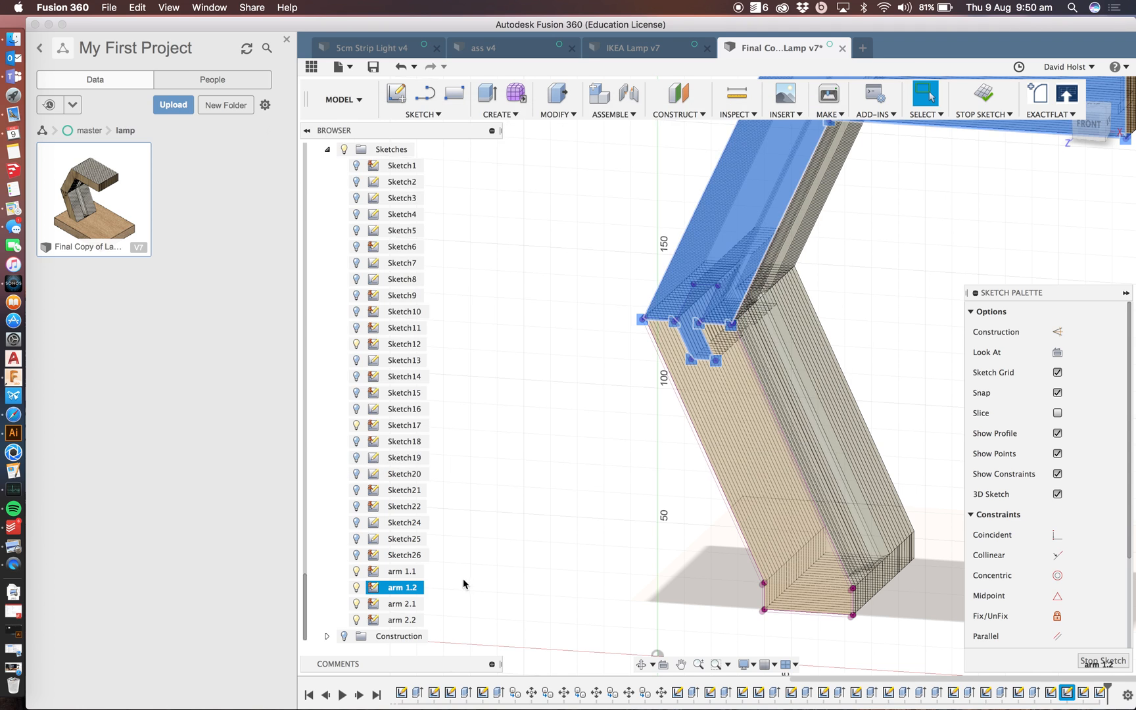
- Save sketch arm 2.1 as a DXF file named arm 2.1 in the arm parts folder
left_click(406, 603)
right_click(409, 608)
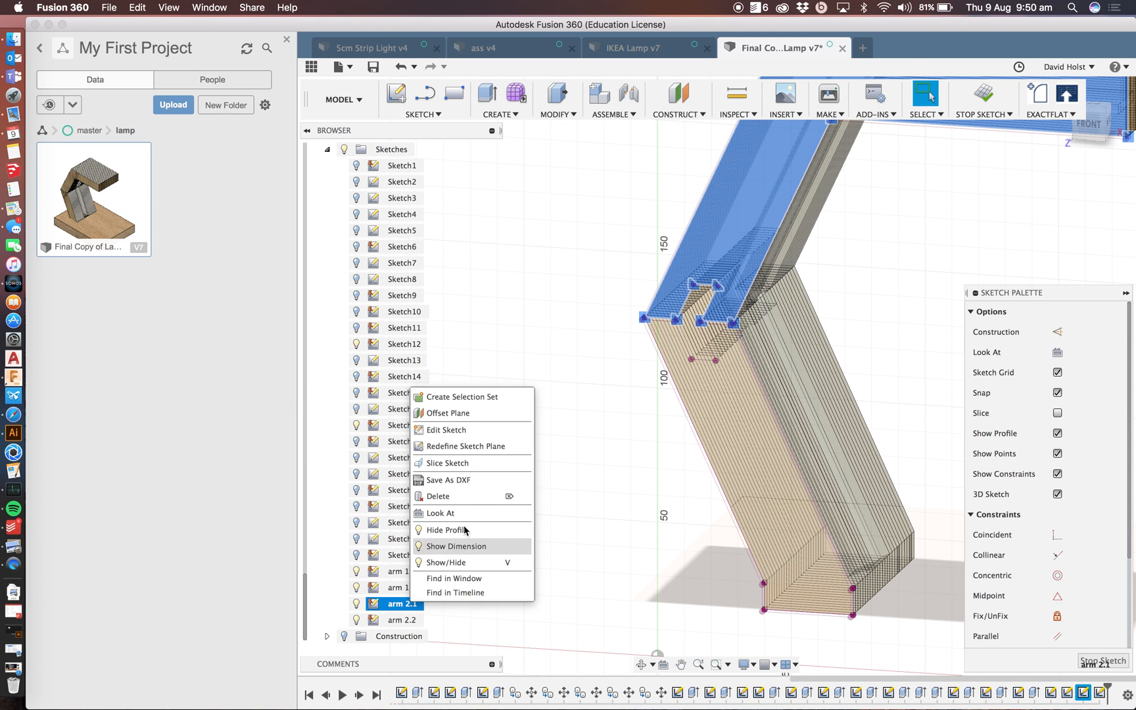
left_click(465, 483)
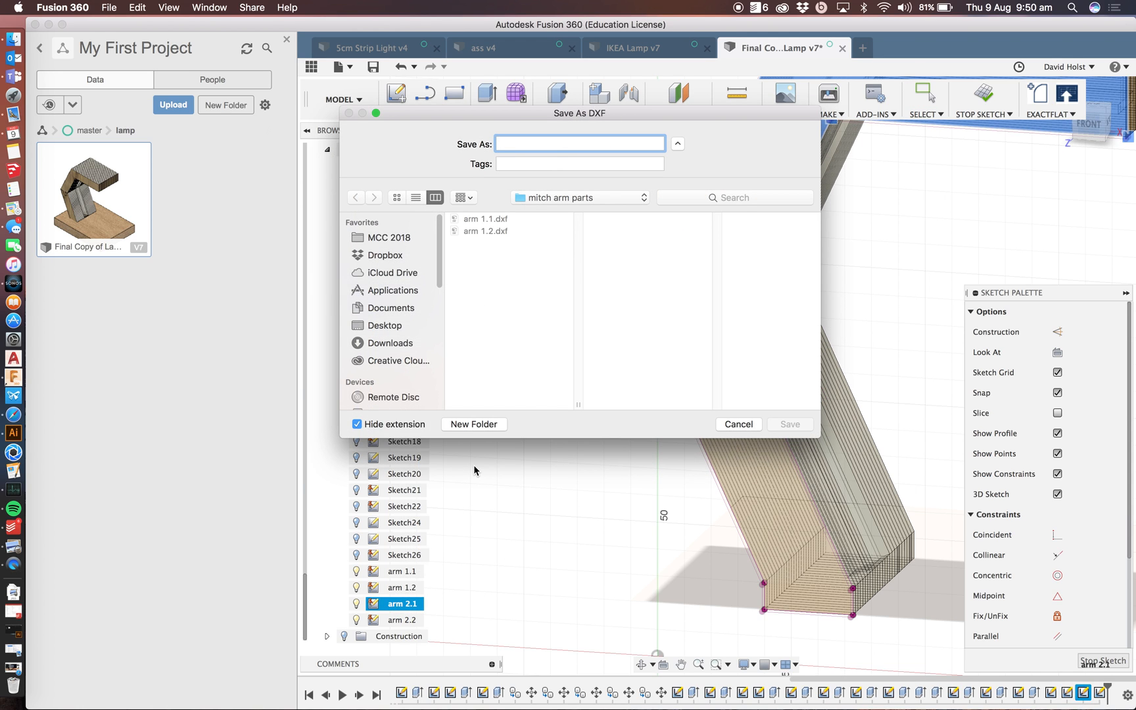
type("arm 2.1")
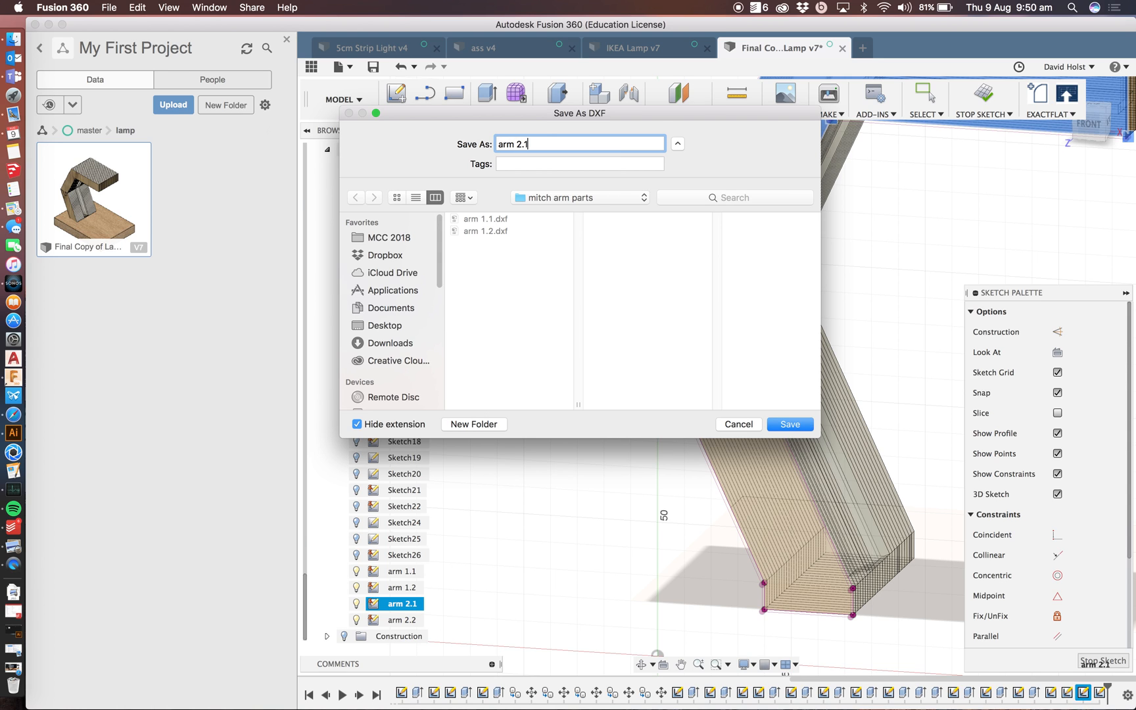
key("Return")
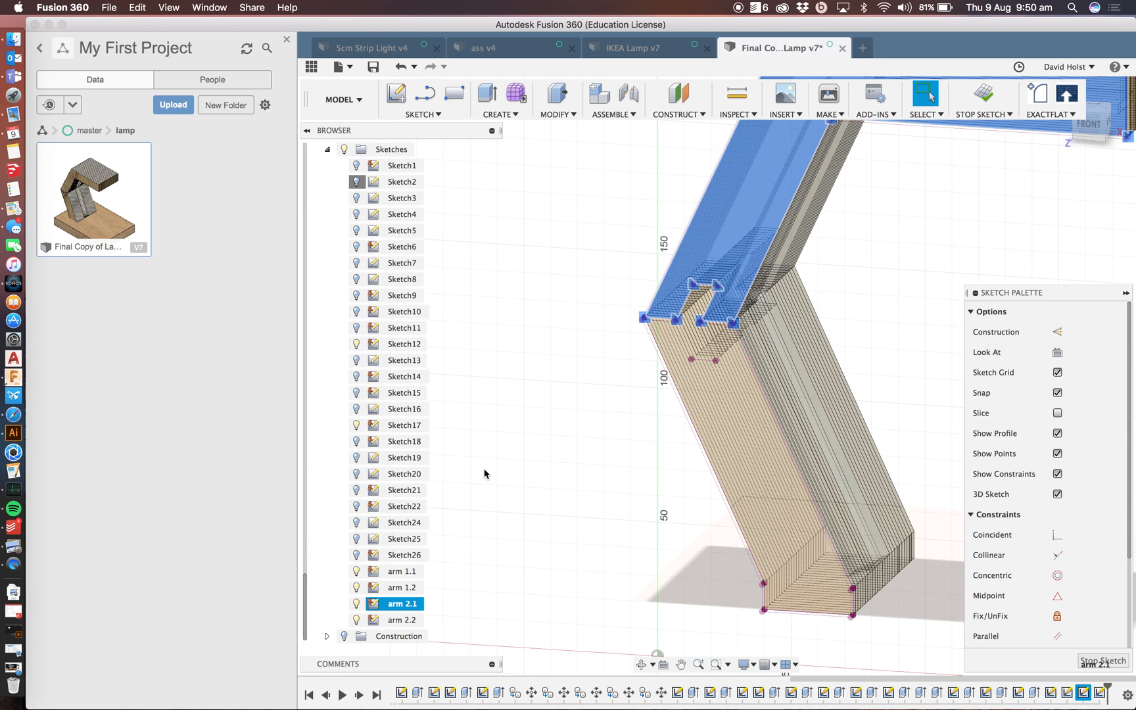
- Save sketch arm 2.2 as a DXF file named arm 2.2 in the arm parts folder and deselect the sketch
left_click(411, 621)
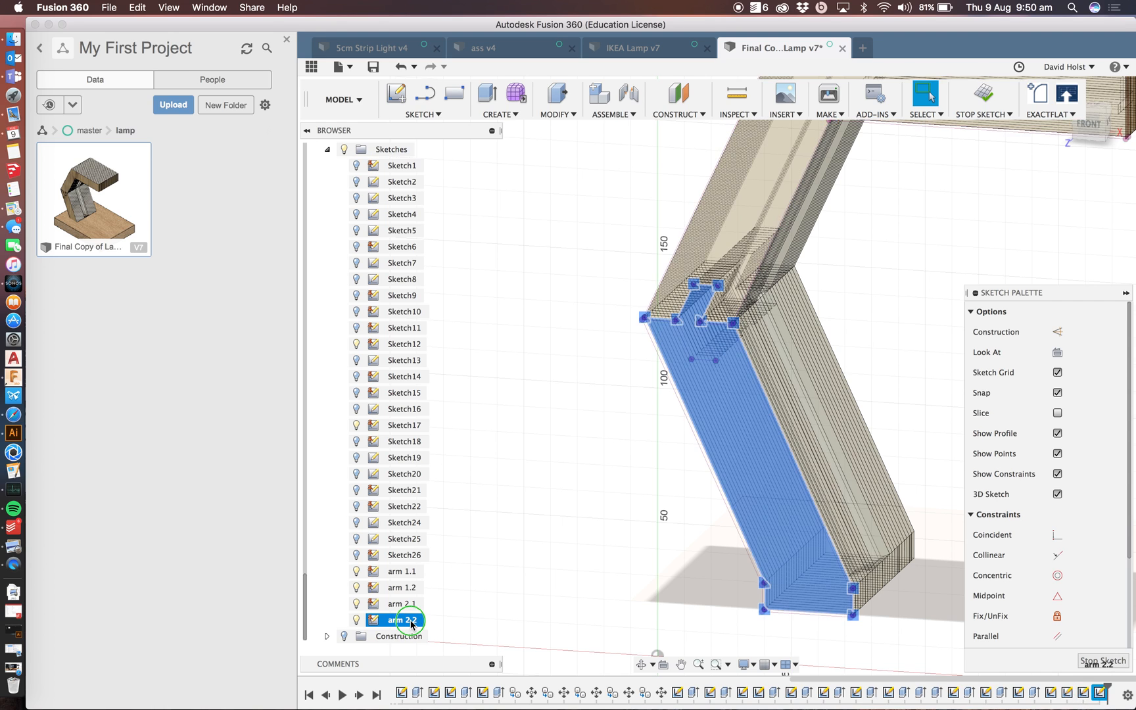
right_click(410, 620)
left_click(450, 516)
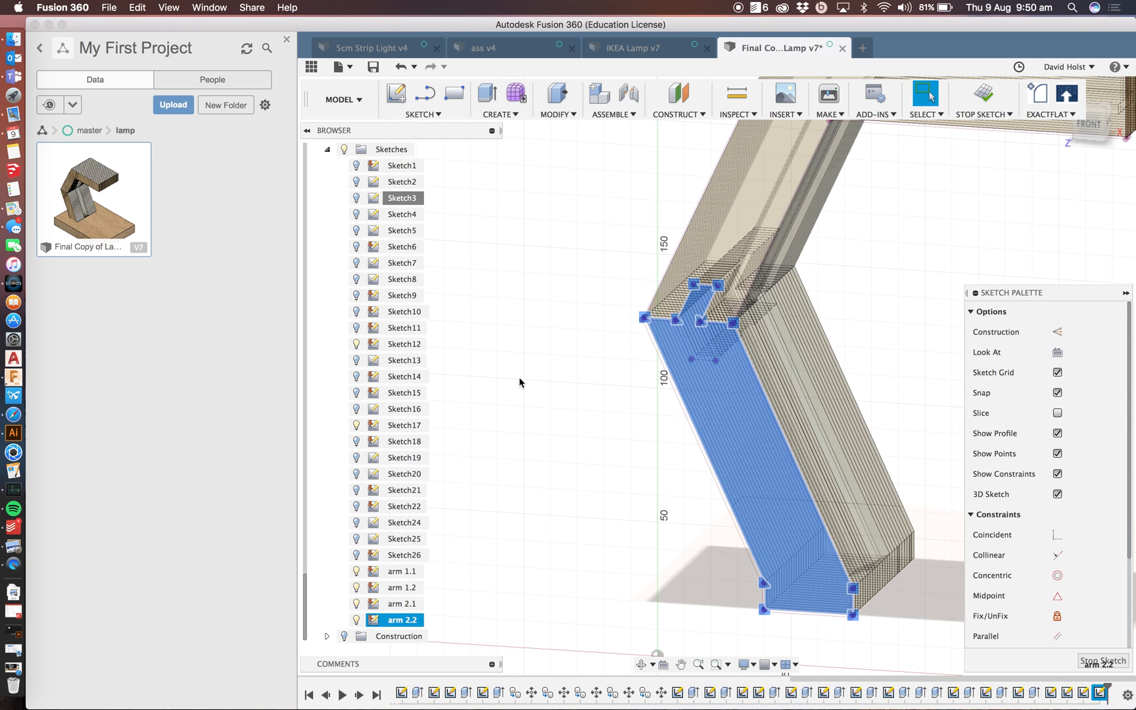
type("arm")
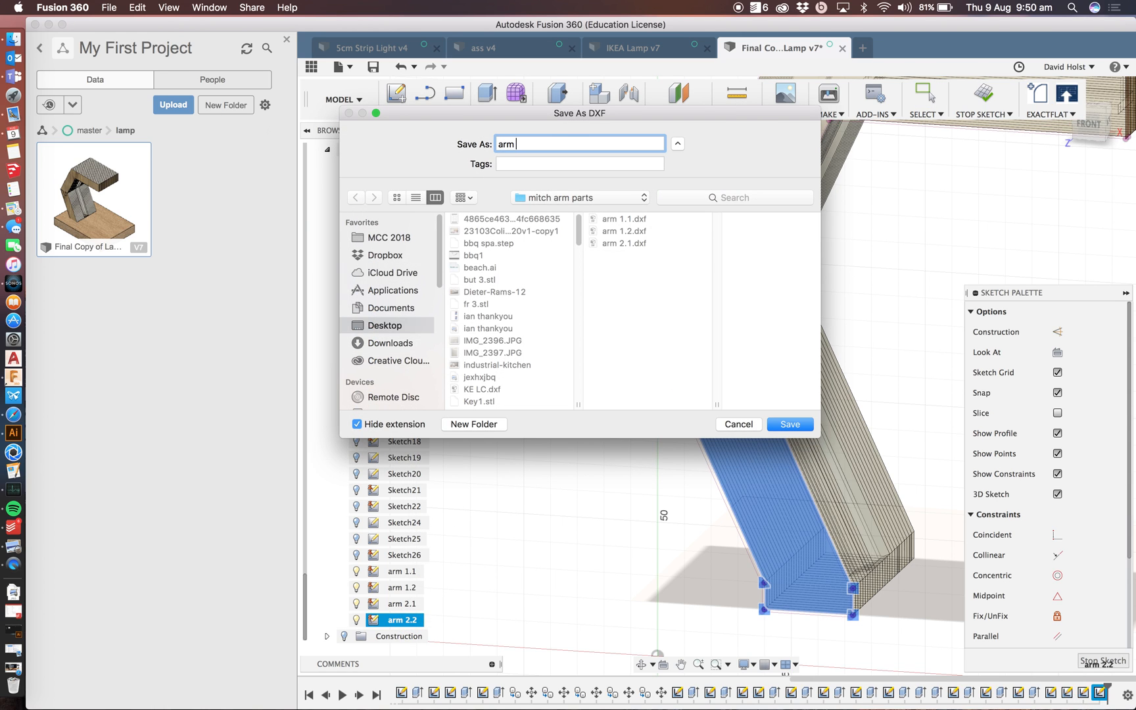
type(" 2.2")
key("Return")
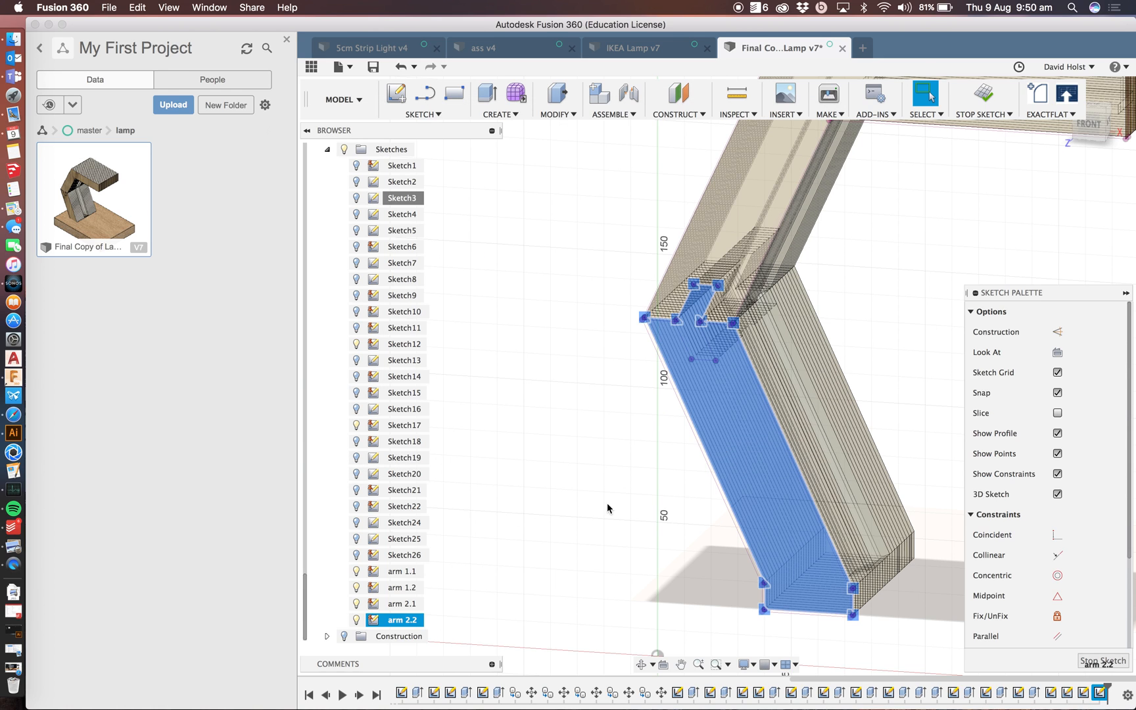
left_click(610, 409)
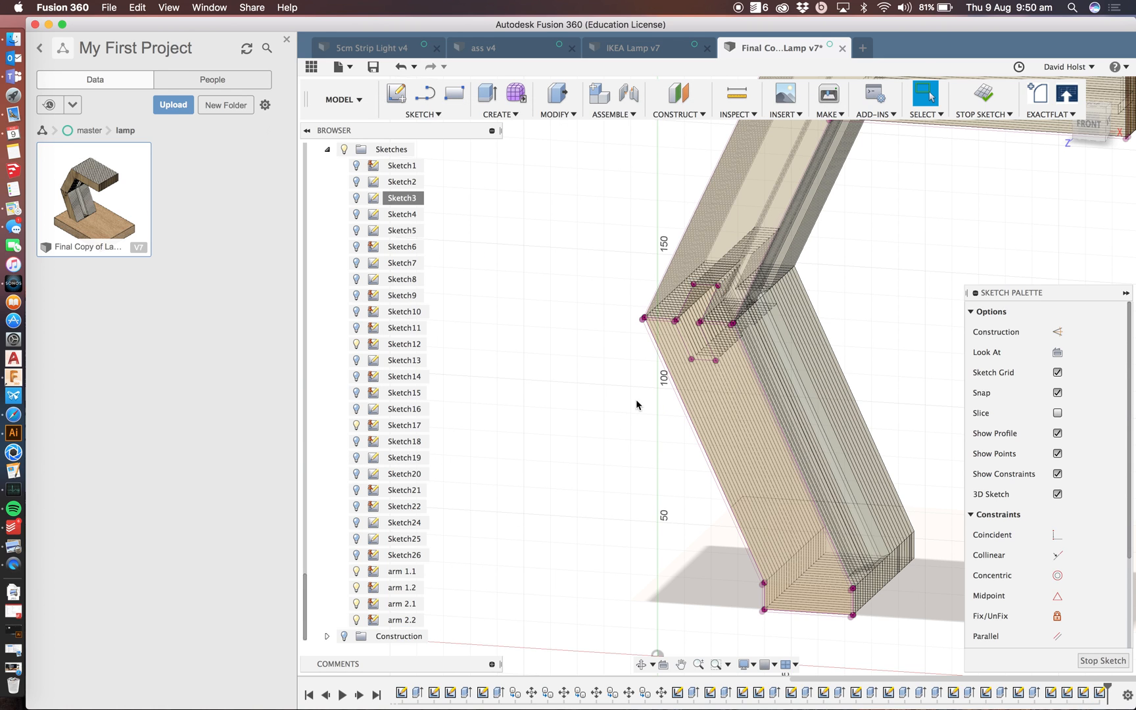
middle_click_drag(623, 380, 607, 356)
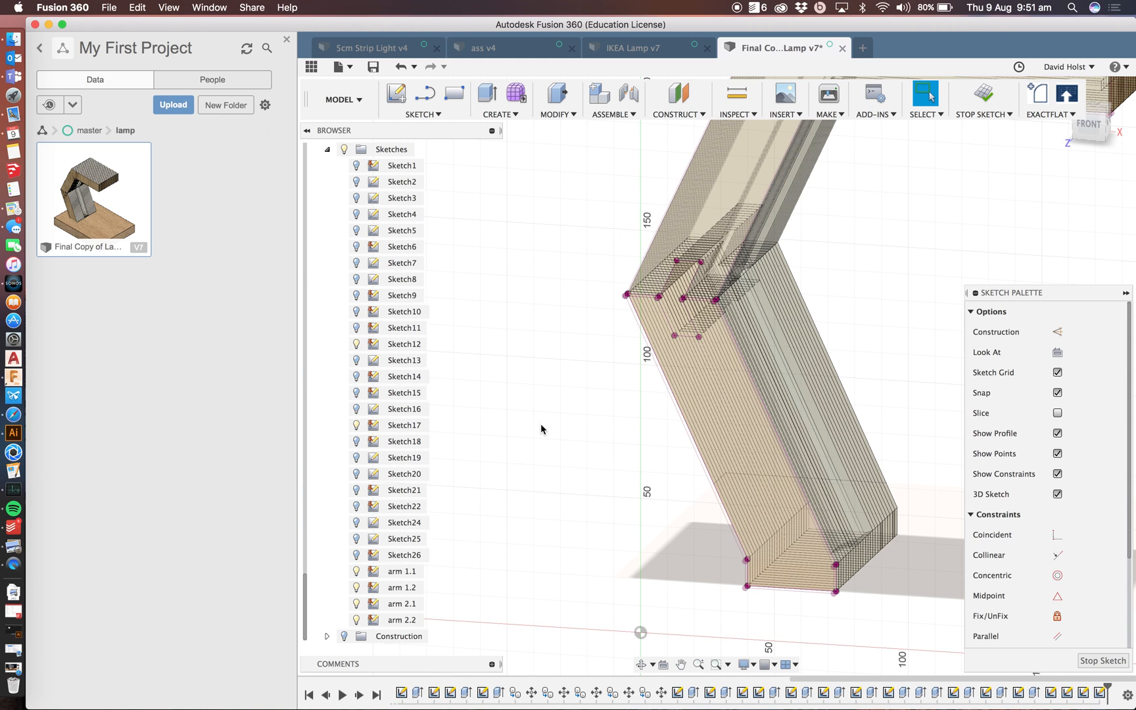
- Switch to Adobe Illustrator and create a new landscape document 590 mm wide and 440 mm high
left_click(12, 434)
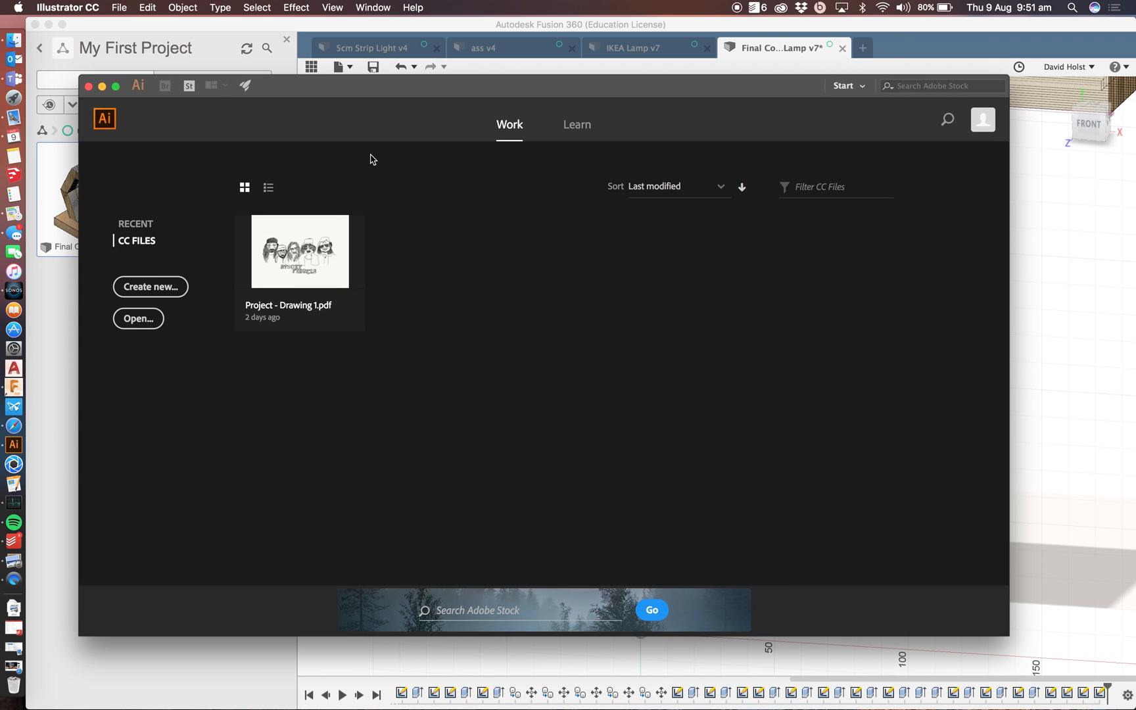
left_click_drag(392, 92, 395, 85)
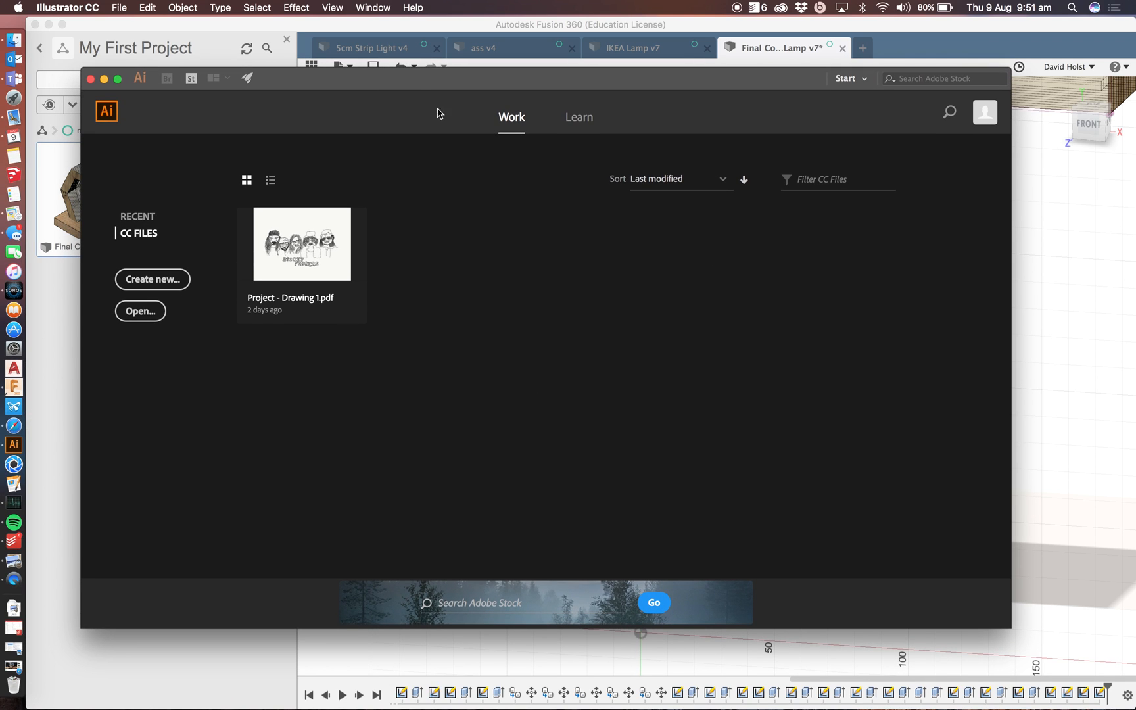
left_click(162, 285)
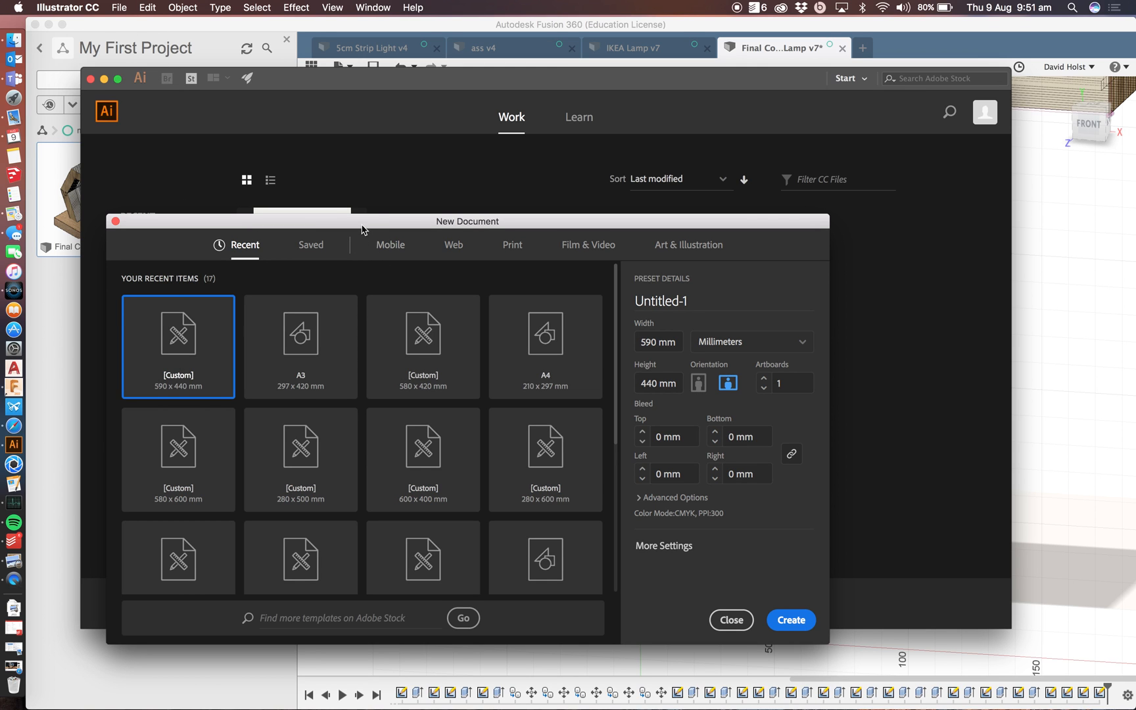
left_click_drag(361, 229, 392, 190)
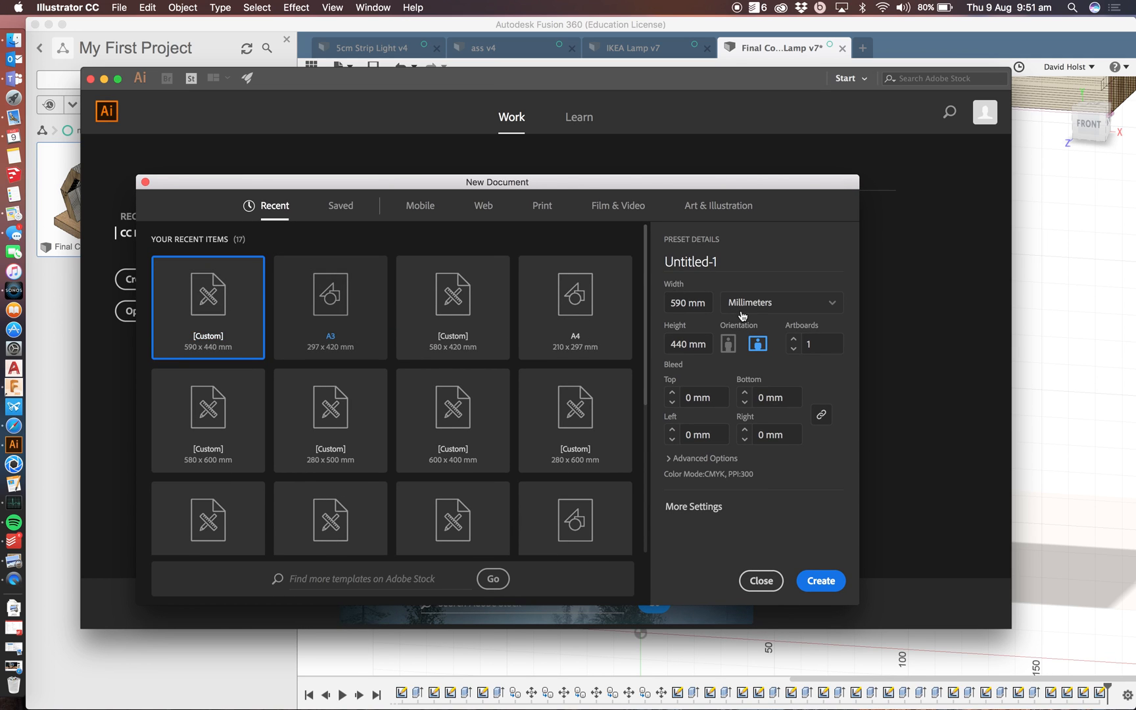
left_click(687, 303)
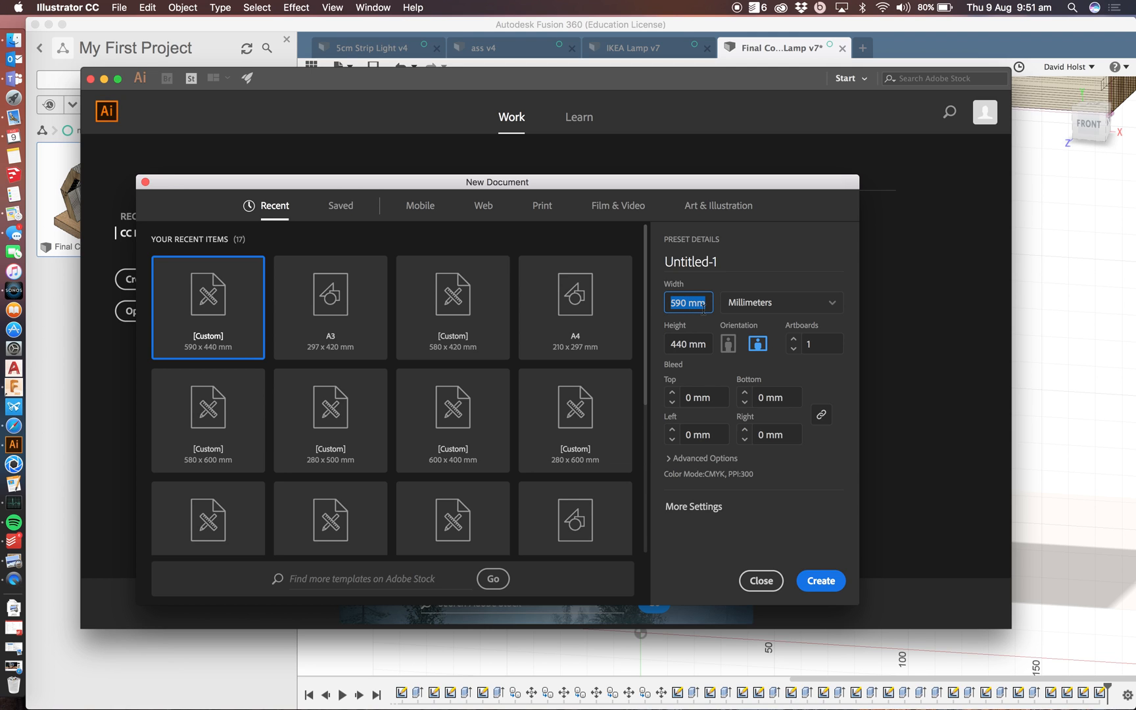
type("590")
left_click(690, 342)
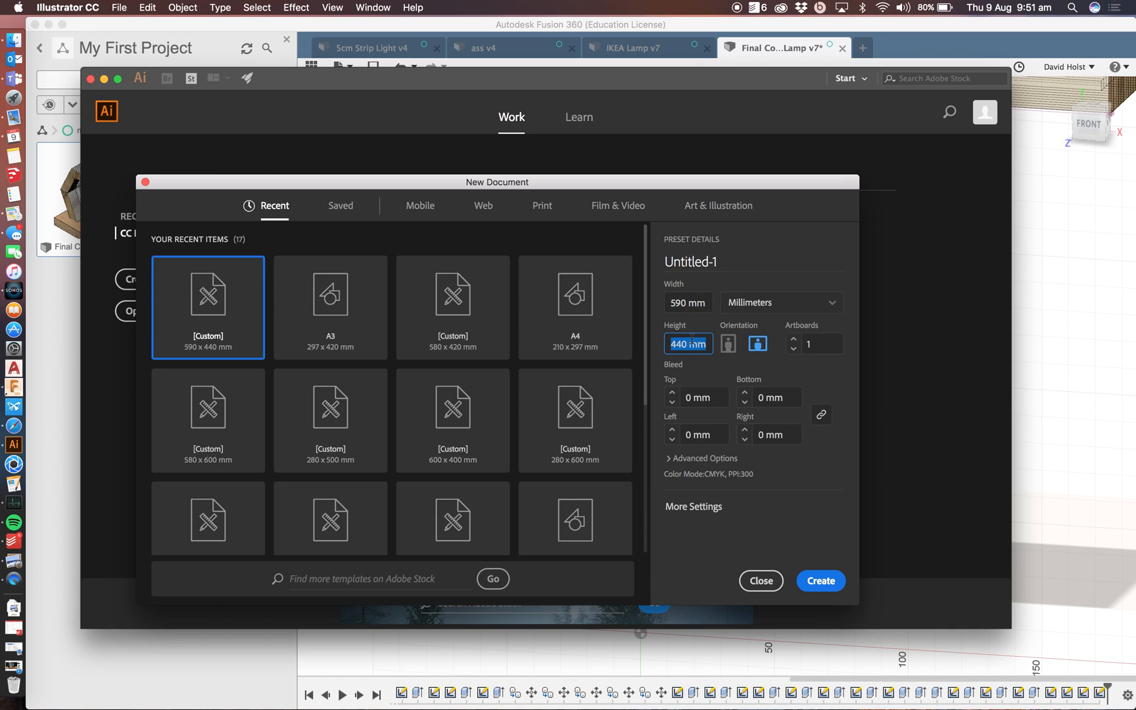
type("440")
left_click(826, 584)
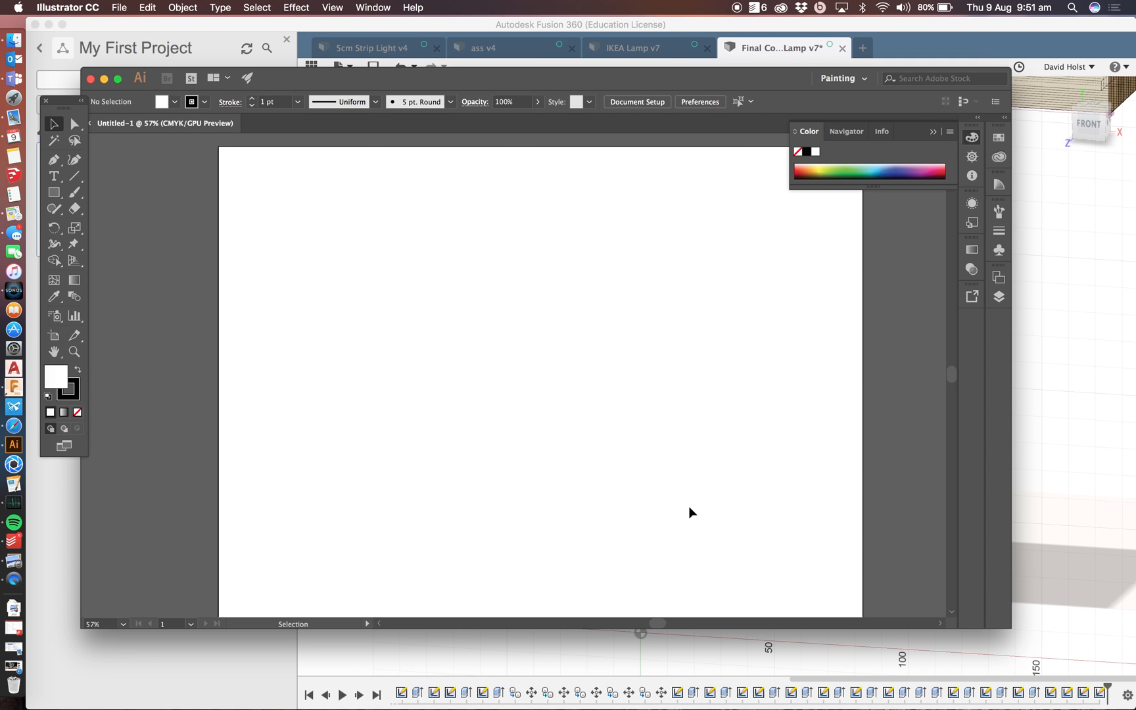
- Collapse the Color panel and try placing arm 1.1.dxf from the arm parts folder at the artboard's upper-left corner
scroll(672, 494, "down", 1, "alt")
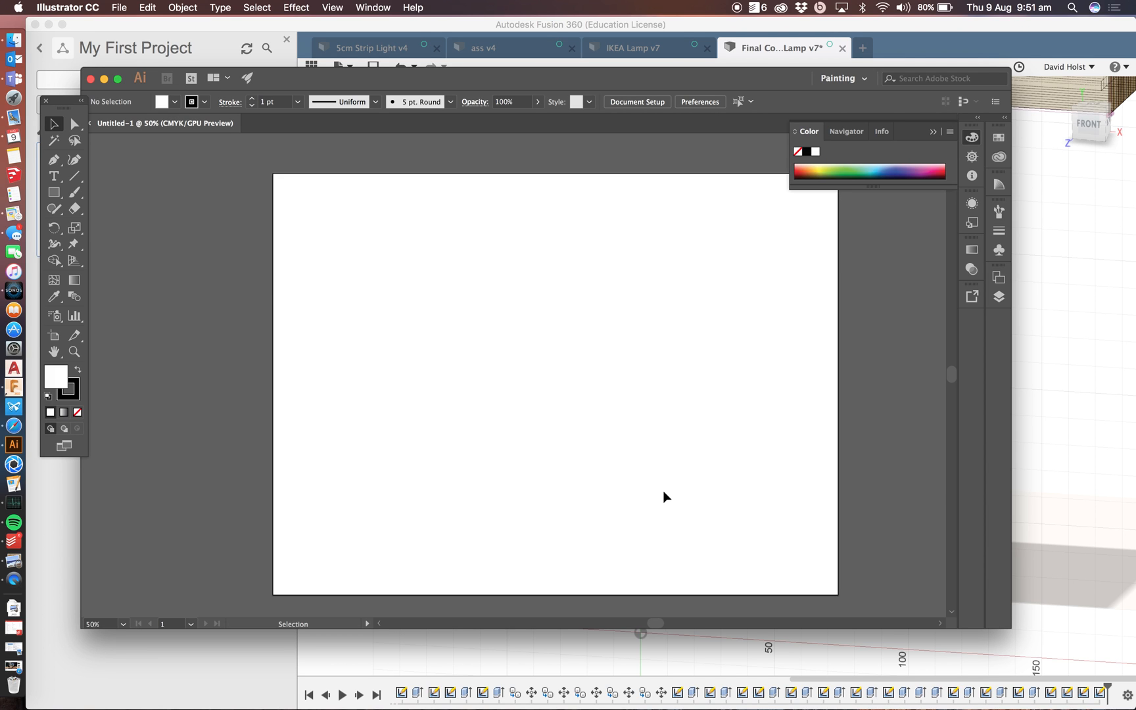
left_click(972, 138)
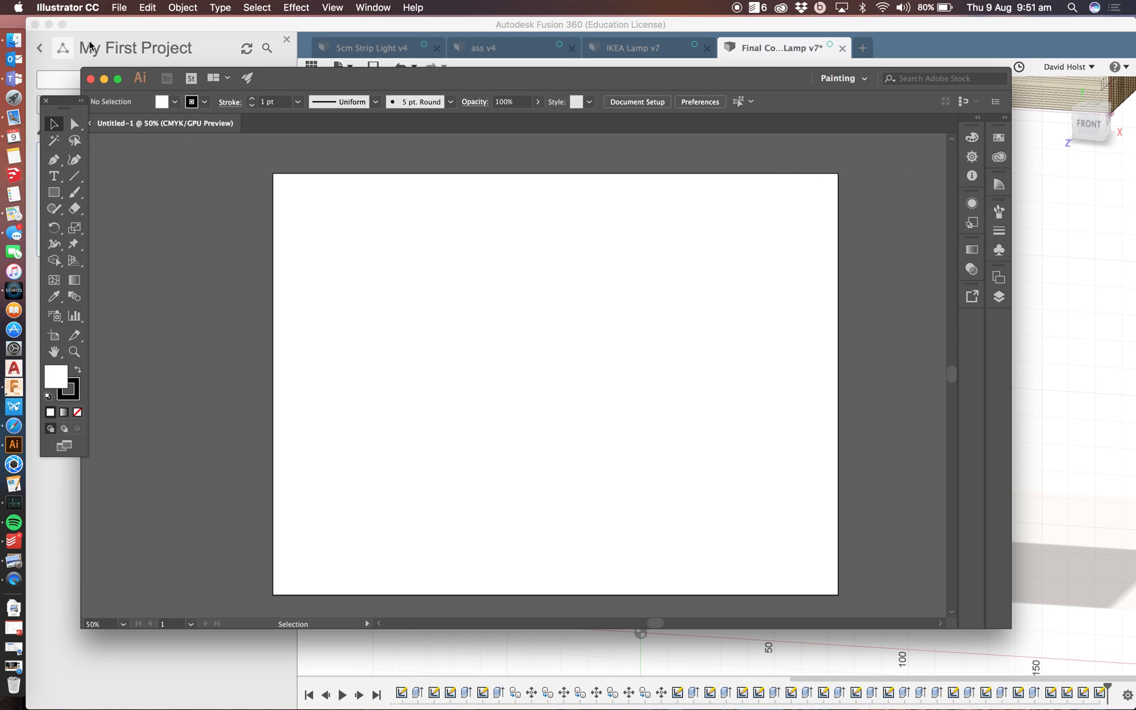
left_click(121, 7)
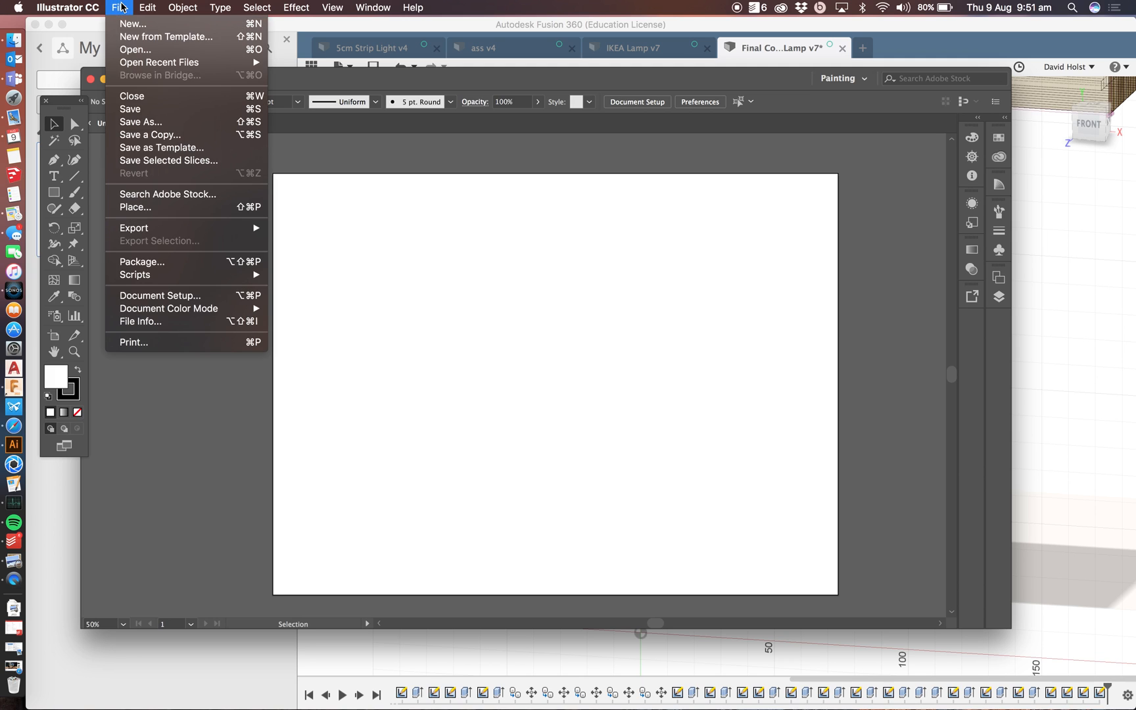
left_click(144, 207)
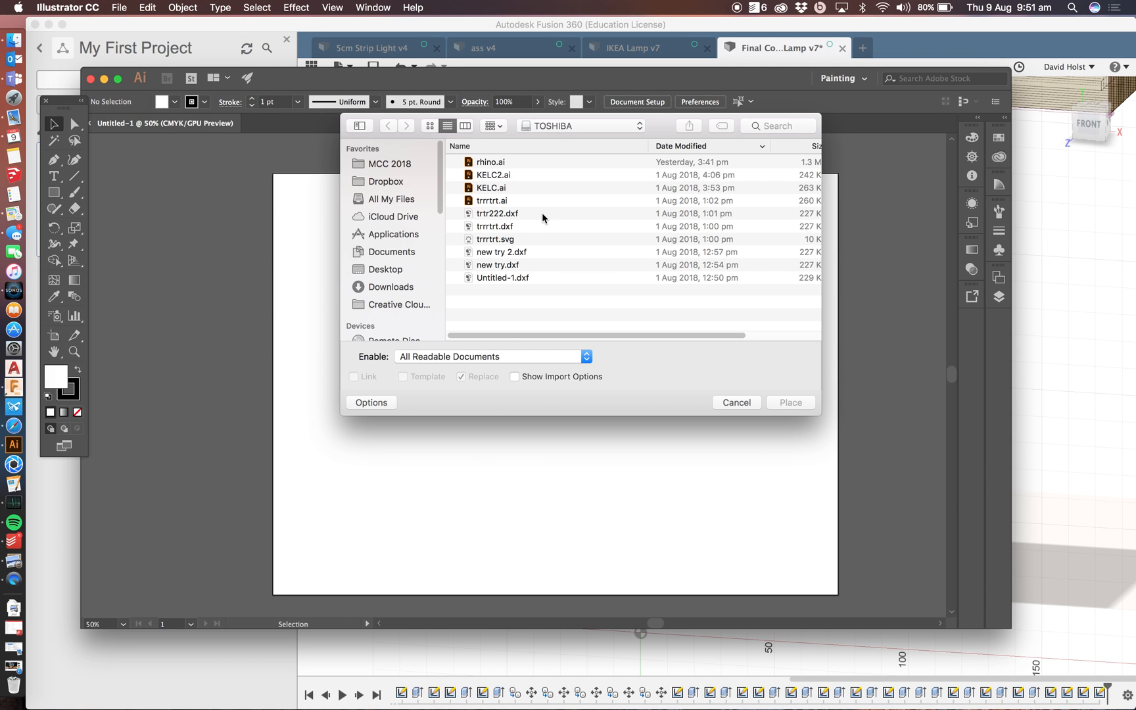
left_click(396, 270)
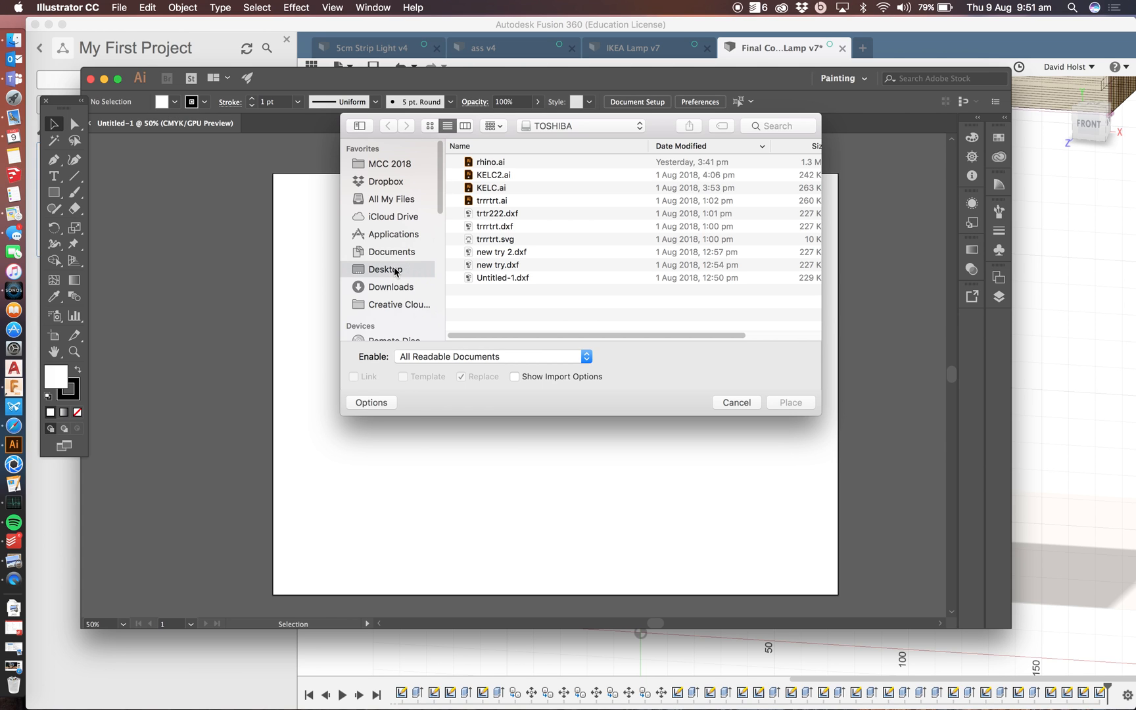
double_click(519, 166)
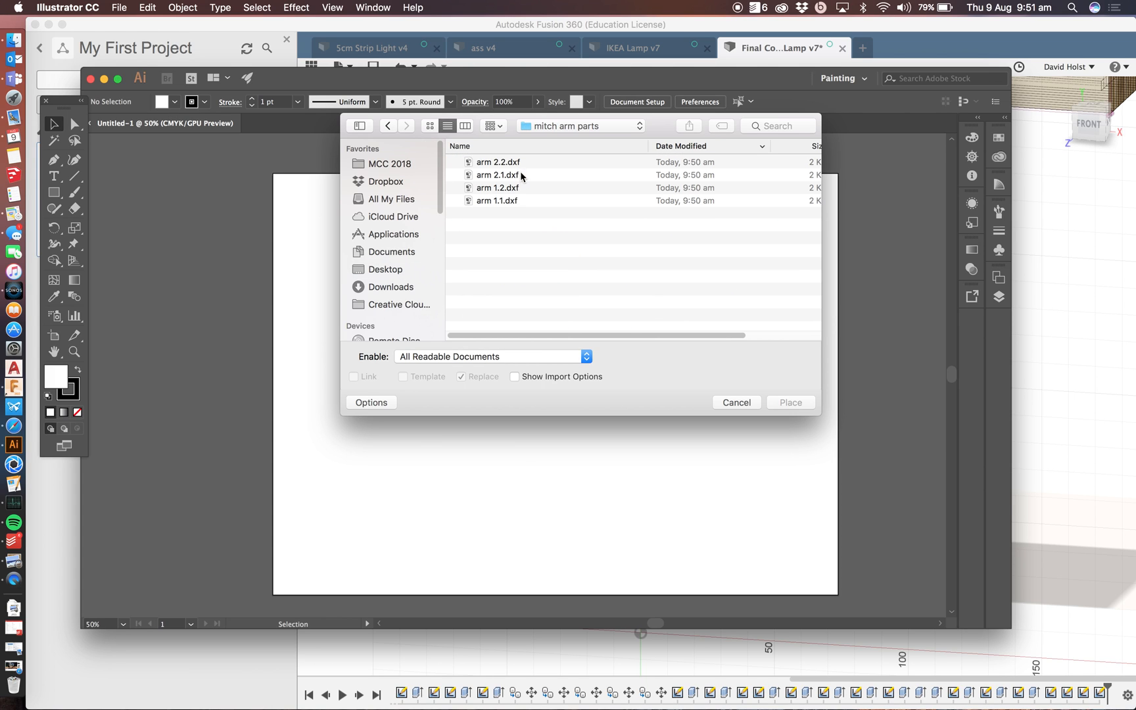
left_click(504, 201)
left_click(791, 402)
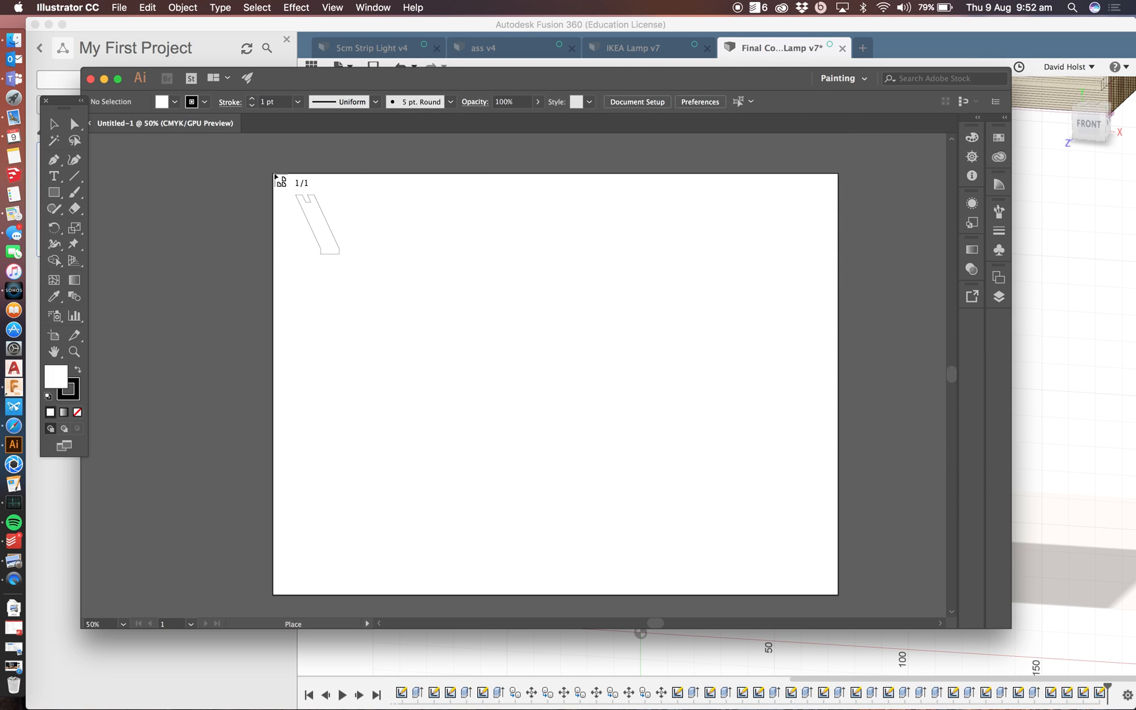
left_click(276, 174)
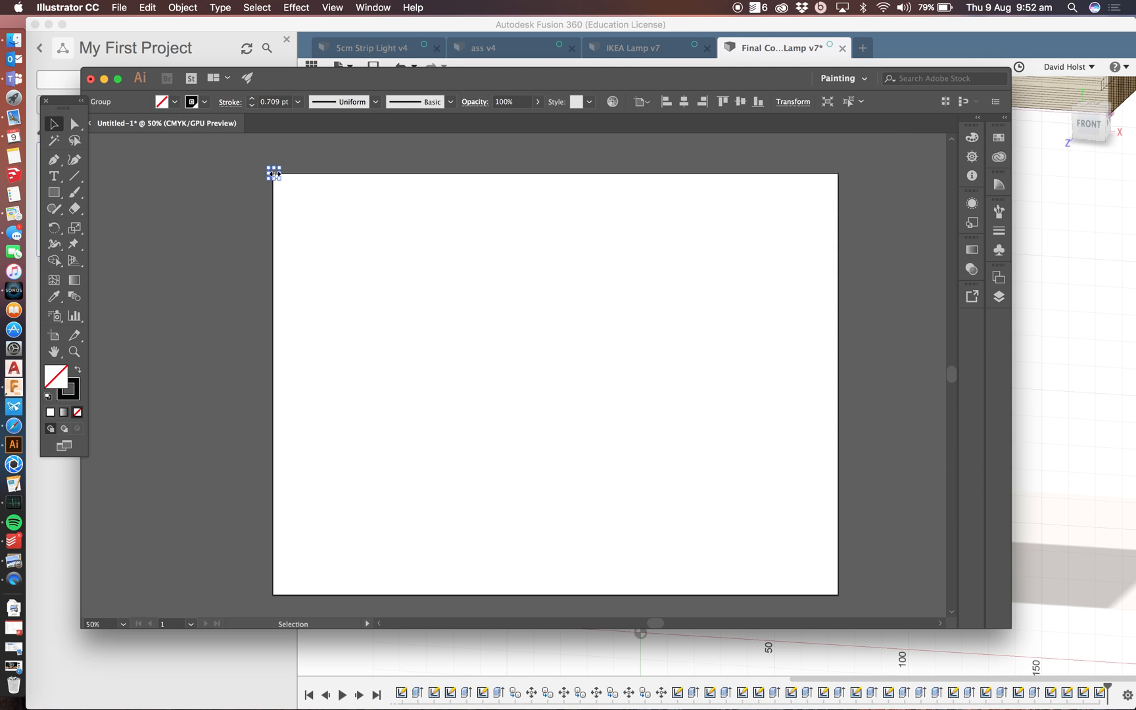
- Move the placed arm 1.1 artwork onto the artboard, examine its size up close, and delete it
left_click_drag(275, 177, 319, 234)
scroll(322, 234, "up", 5)
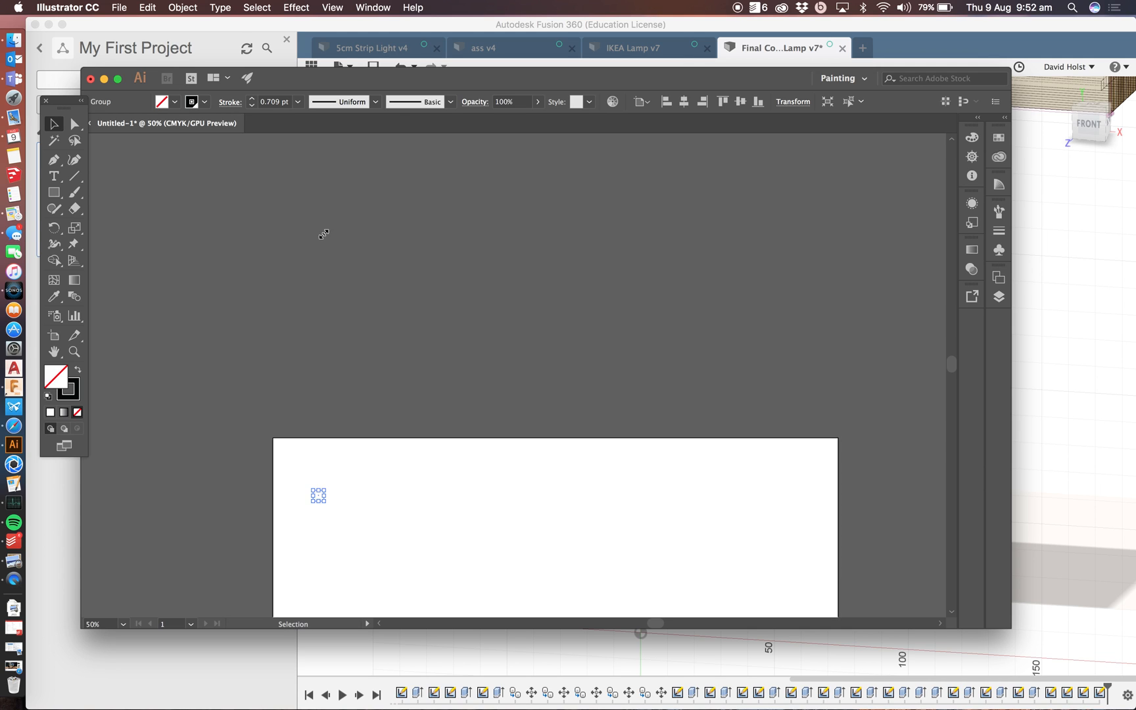
scroll(321, 337, "down", 2)
scroll(292, 447, "up", 9, "alt")
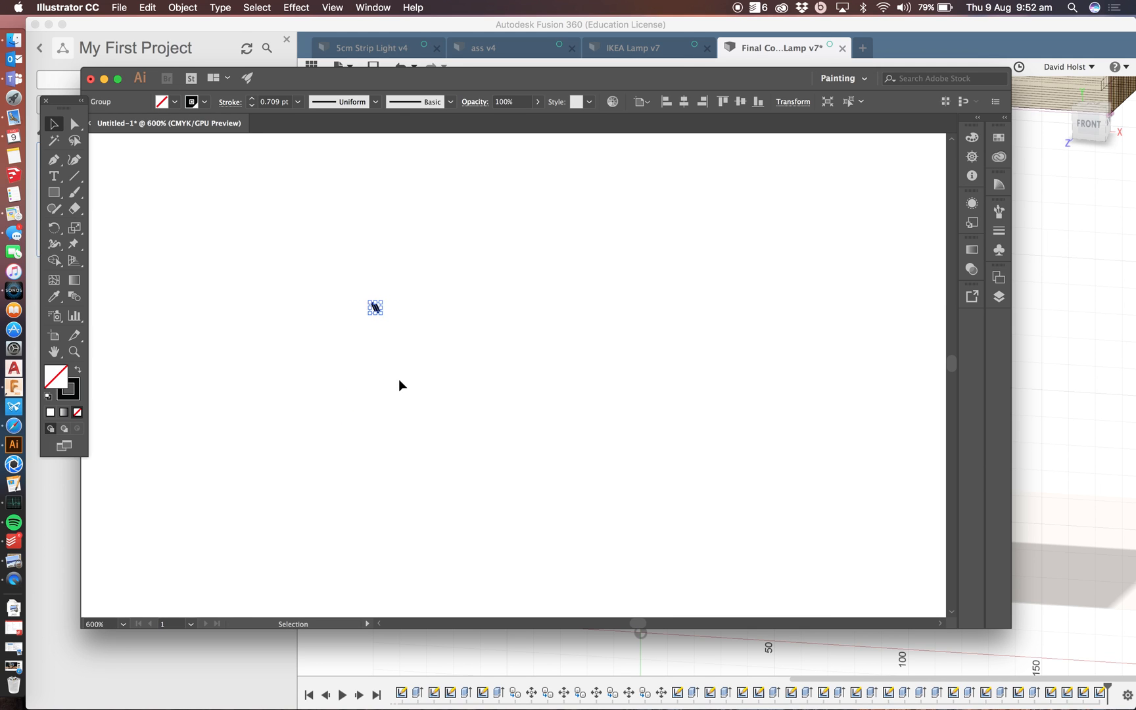
scroll(375, 296, "up", 2, "alt")
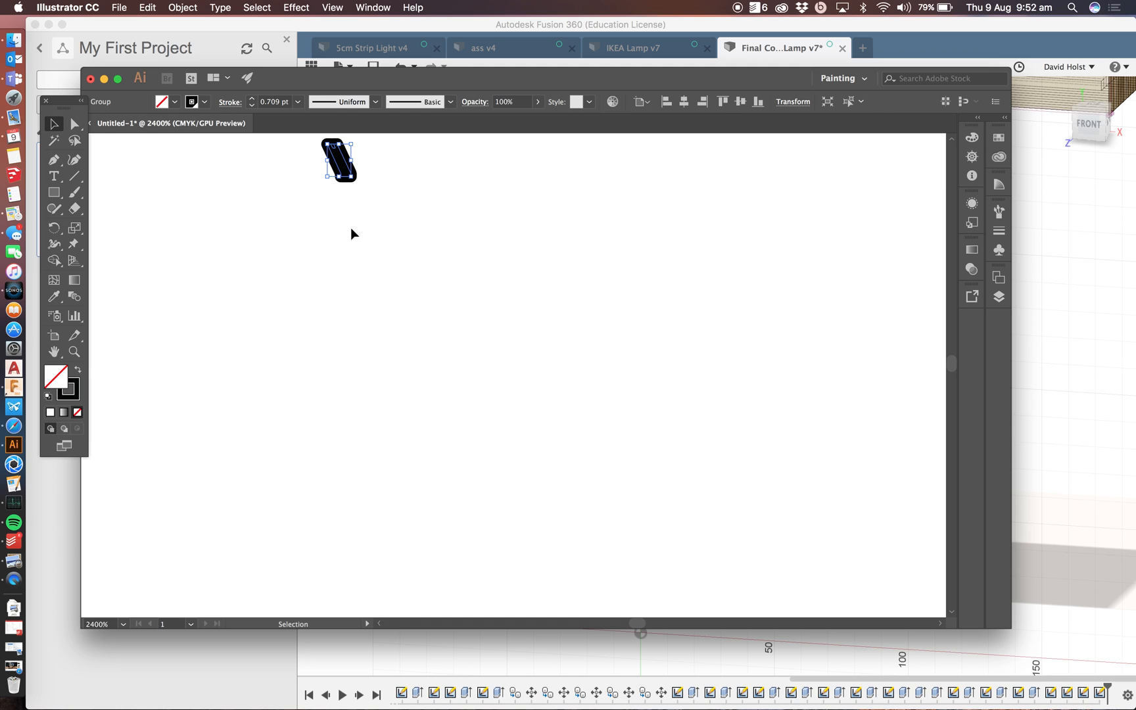
scroll(342, 168, "down", 3)
scroll(345, 154, "up", 3)
left_click(391, 165)
left_click(329, 177)
key("Delete")
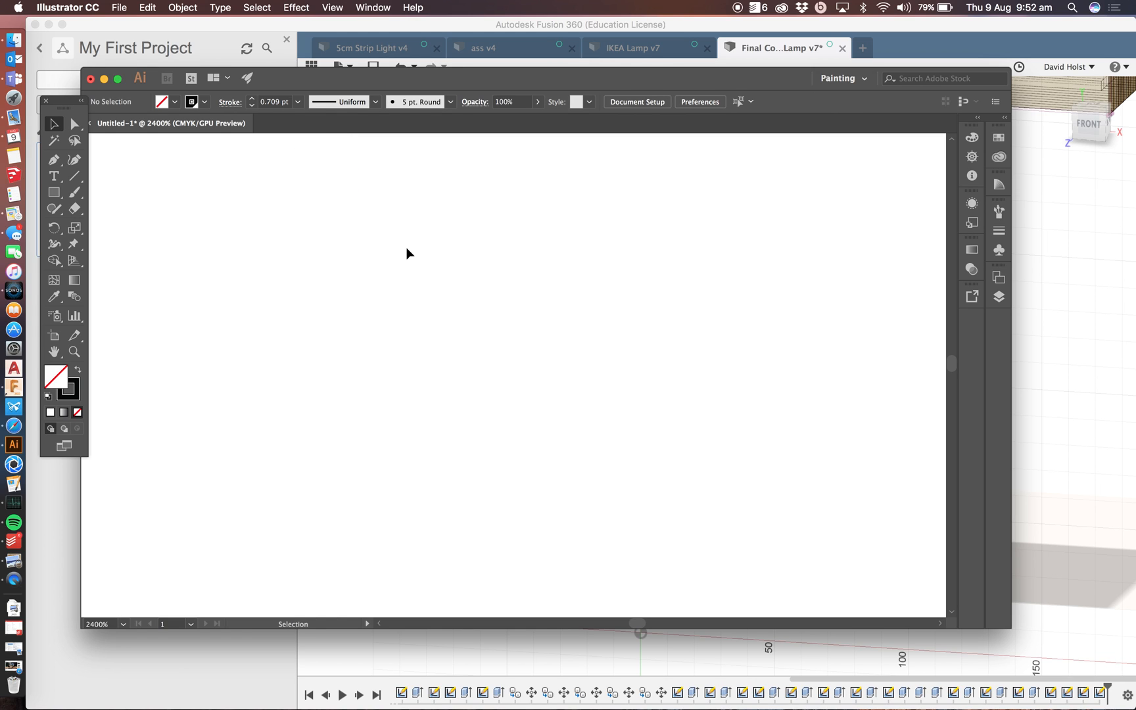
key("super+0")
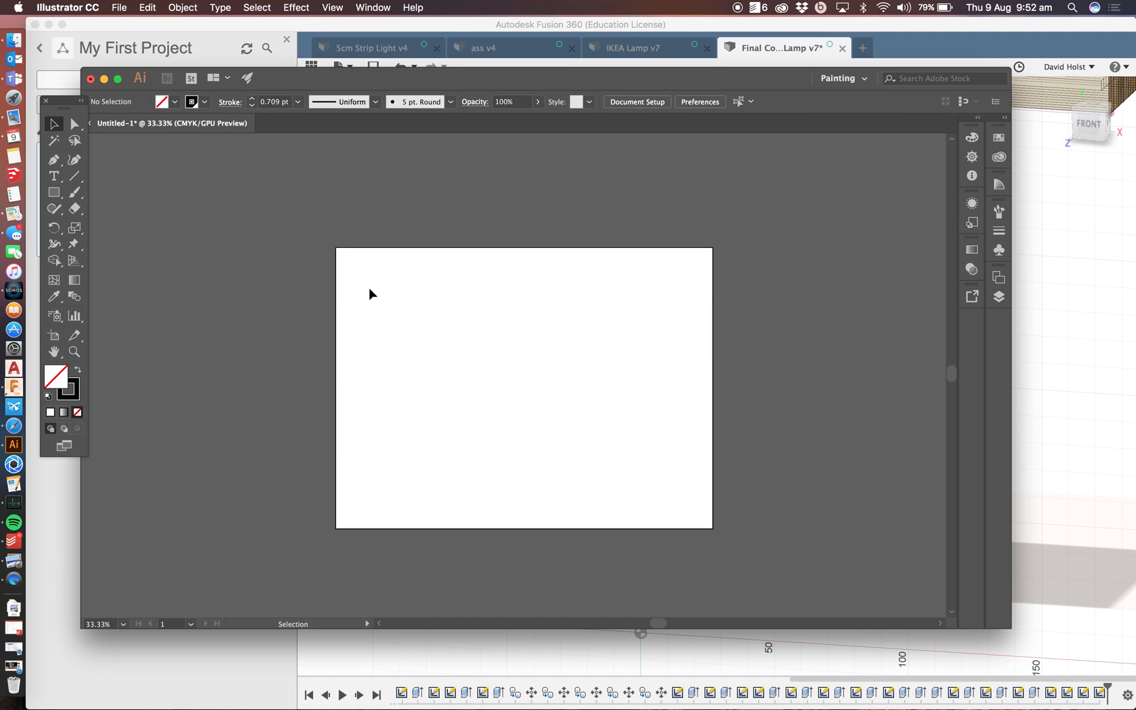
- Place arm 1.2.dxf with import options shown, using original size and a scale of 1 unit = 1 millimetre
left_click(119, 7)
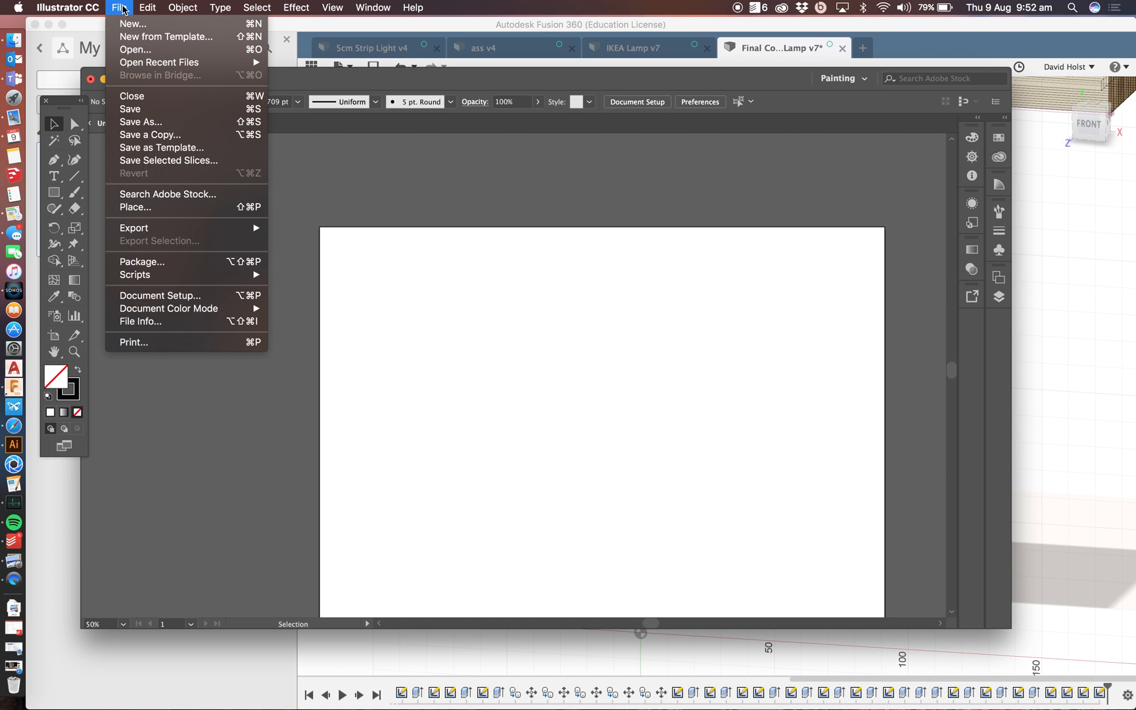
left_click(192, 207)
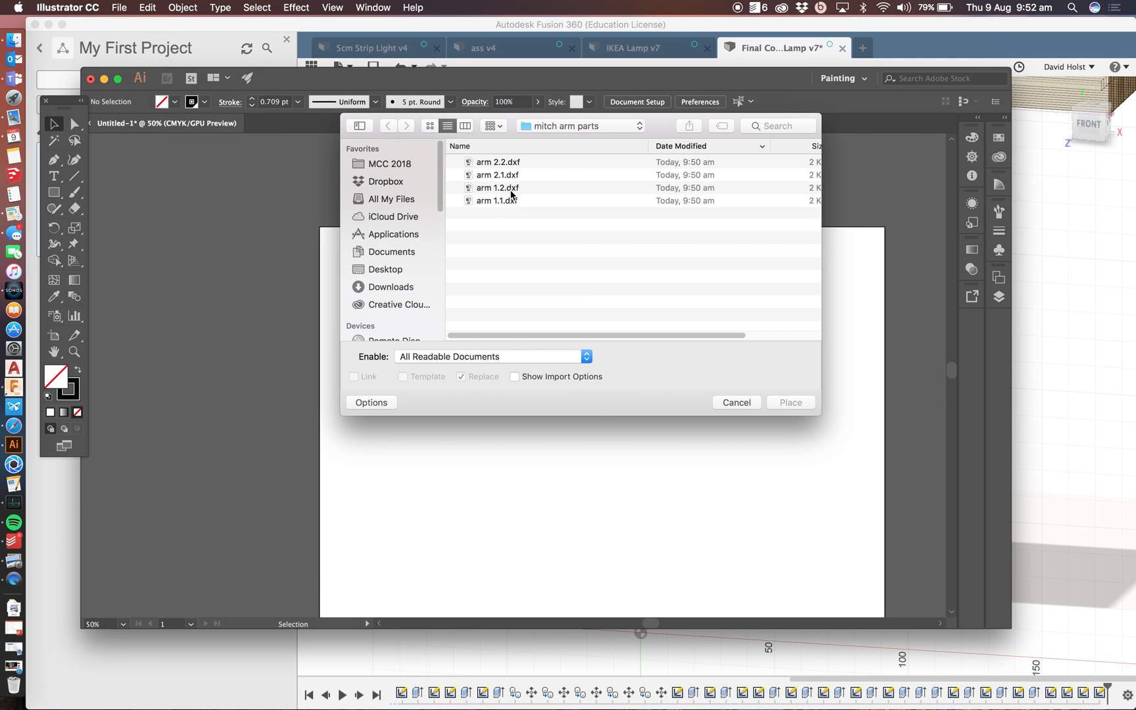
left_click(512, 190)
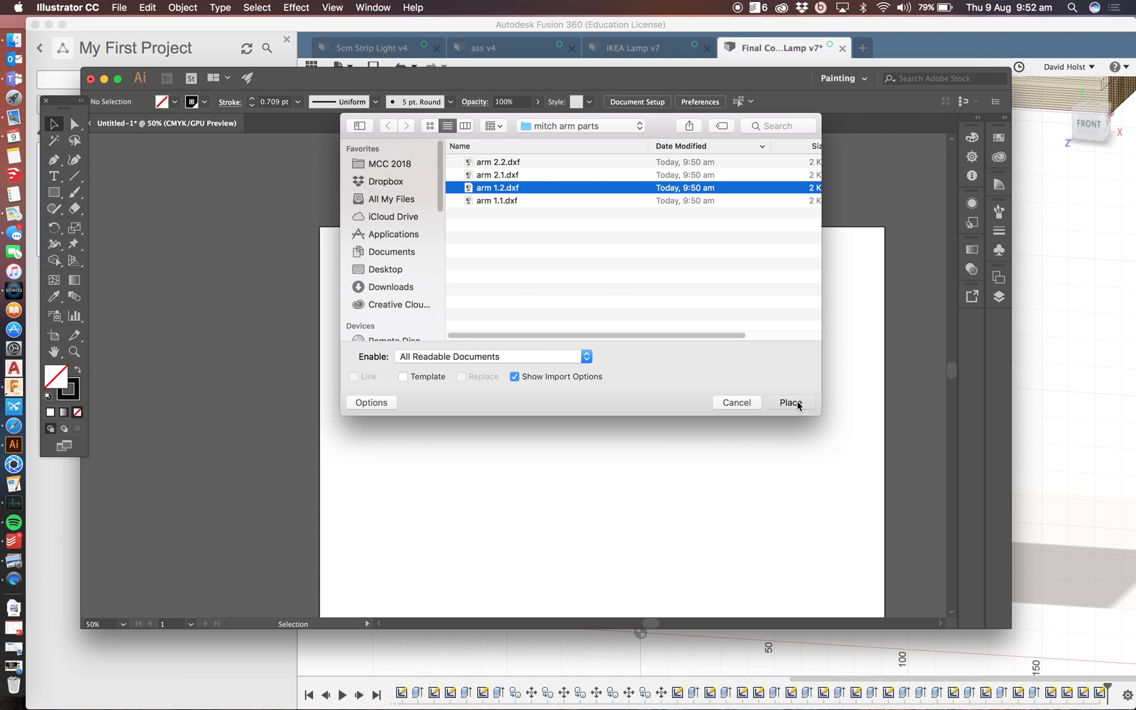
left_click(791, 402)
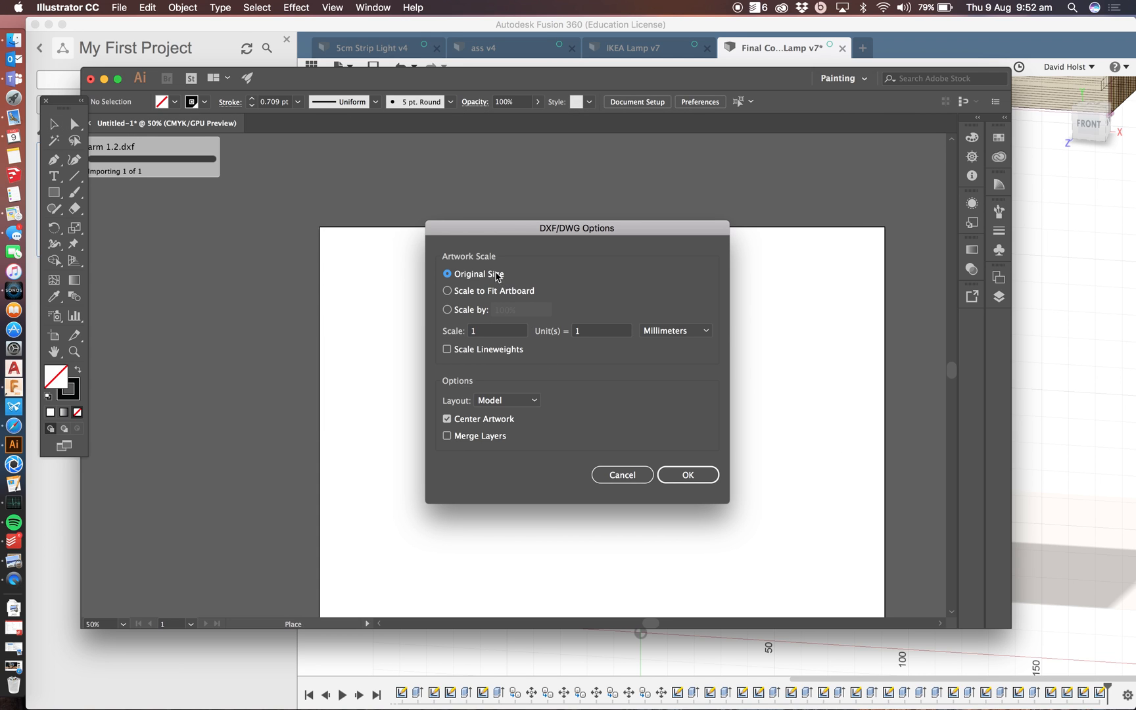
left_click(687, 474)
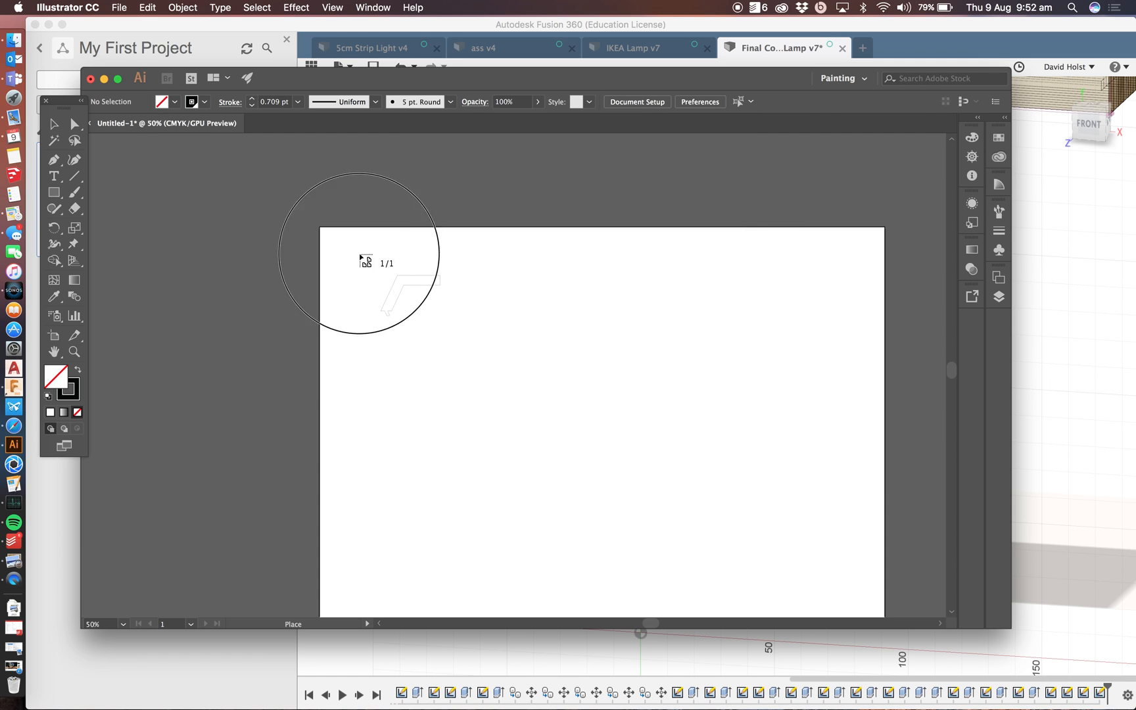
left_click(360, 255)
- Delete the placed arm 1.2 outline from the artboard
left_click(435, 385)
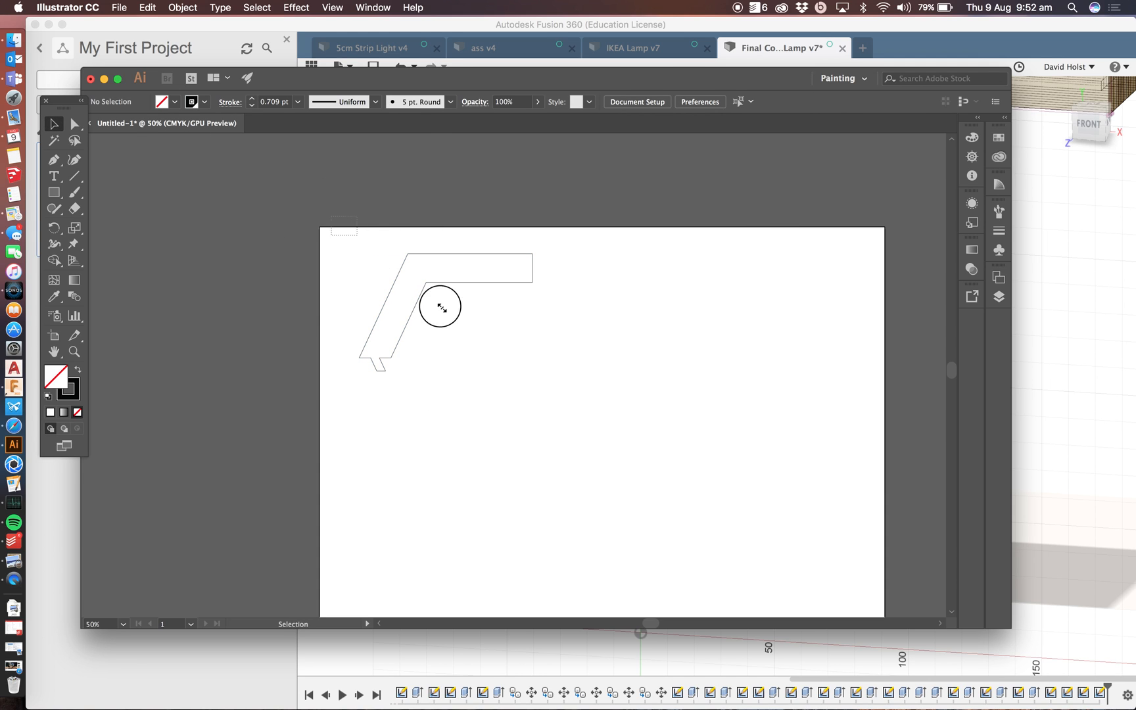
left_click_drag(378, 252, 543, 403)
key("Delete")
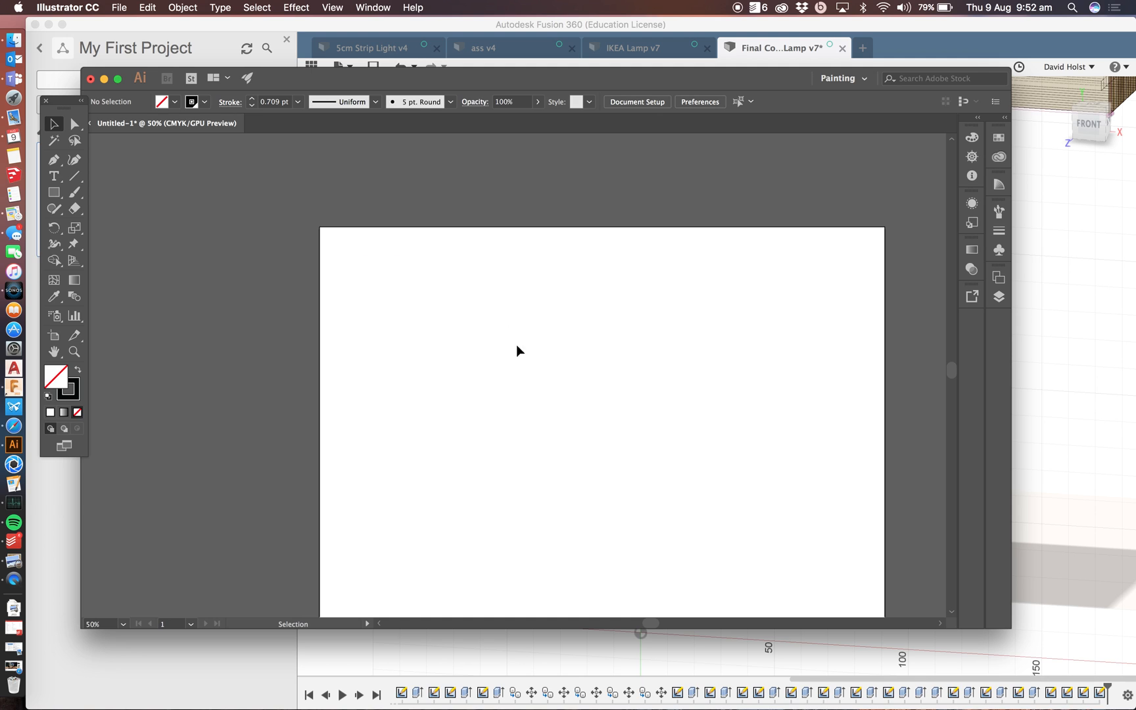
- Place arm 1.1.dxf at original size and position it just inside the artboard's upper-left corner
left_click(125, 10)
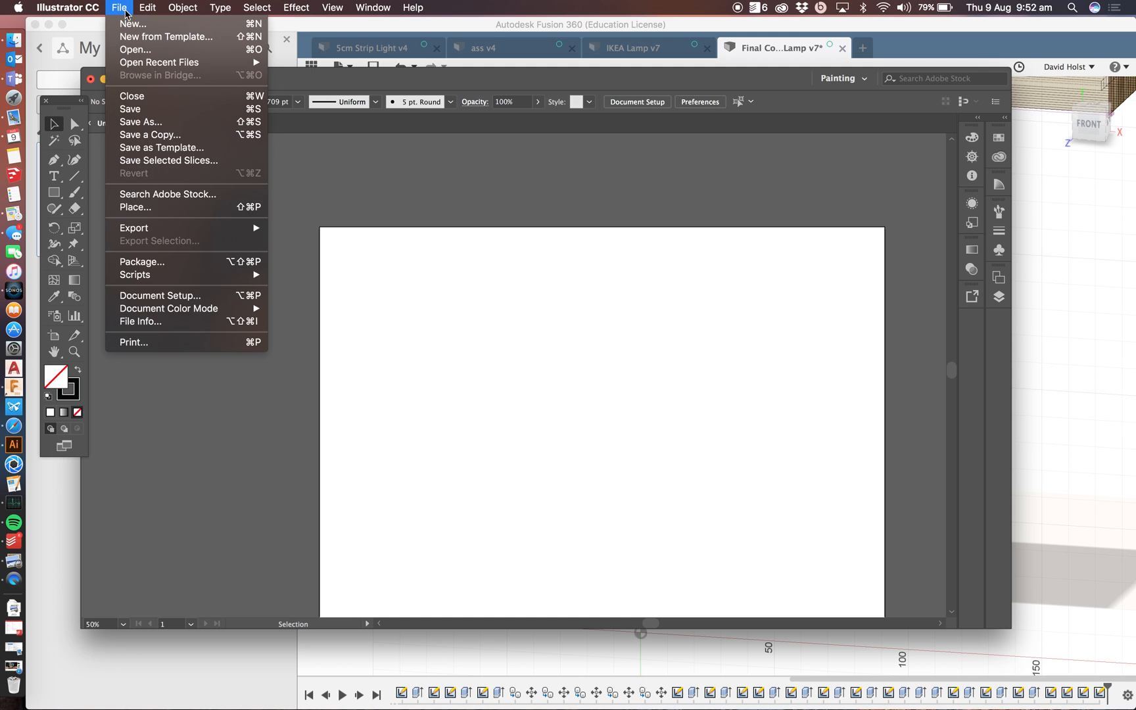
left_click(174, 209)
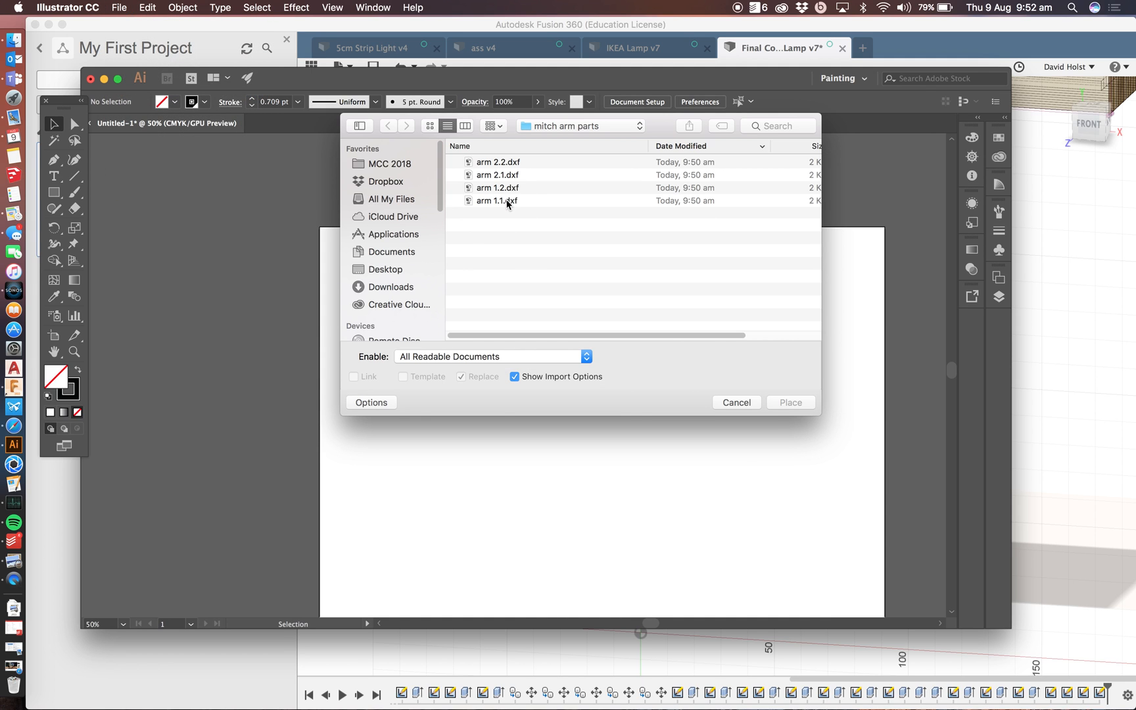
left_click(507, 202)
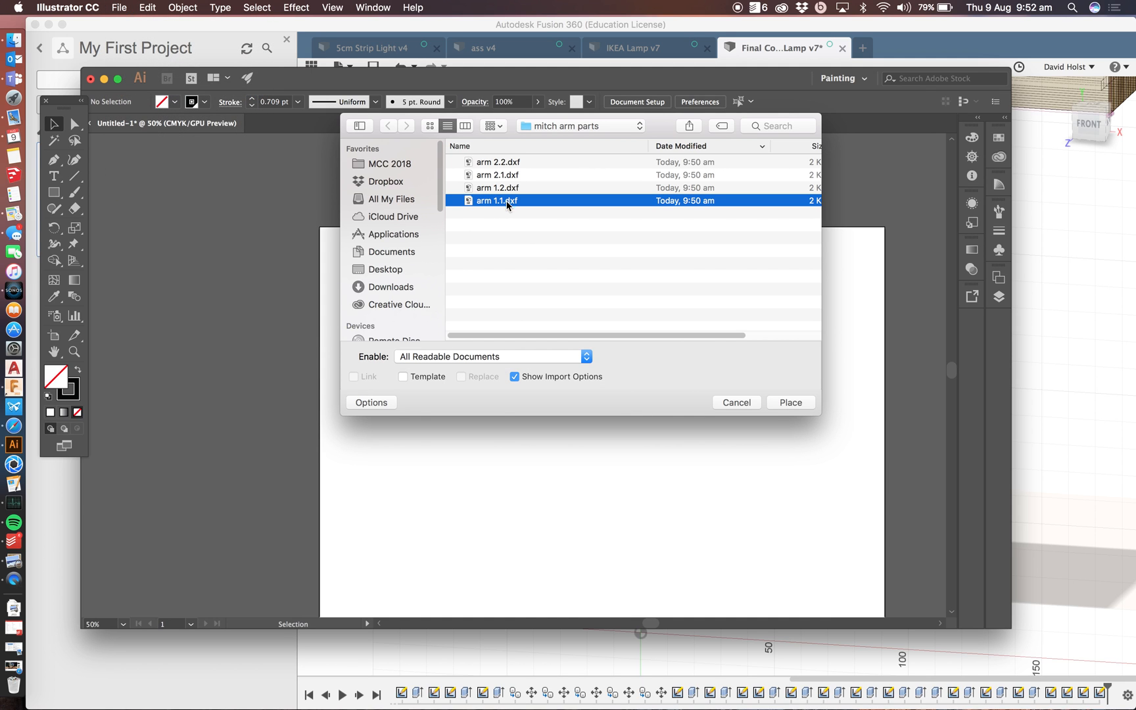
left_click(792, 403)
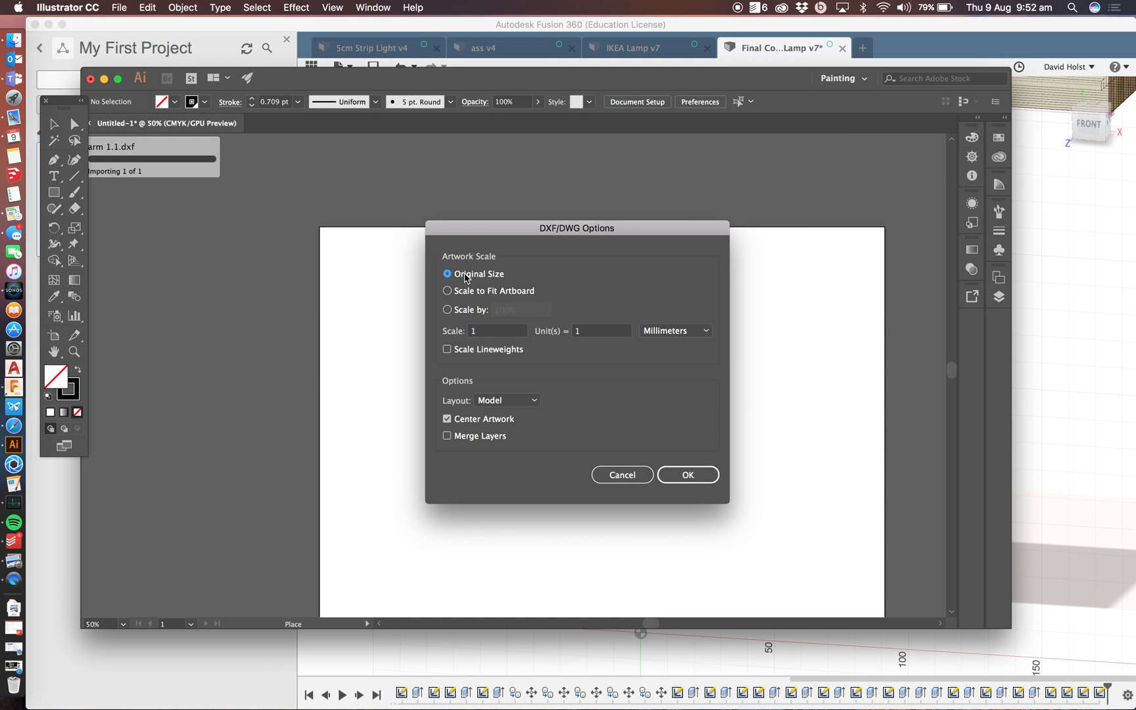
left_click(687, 474)
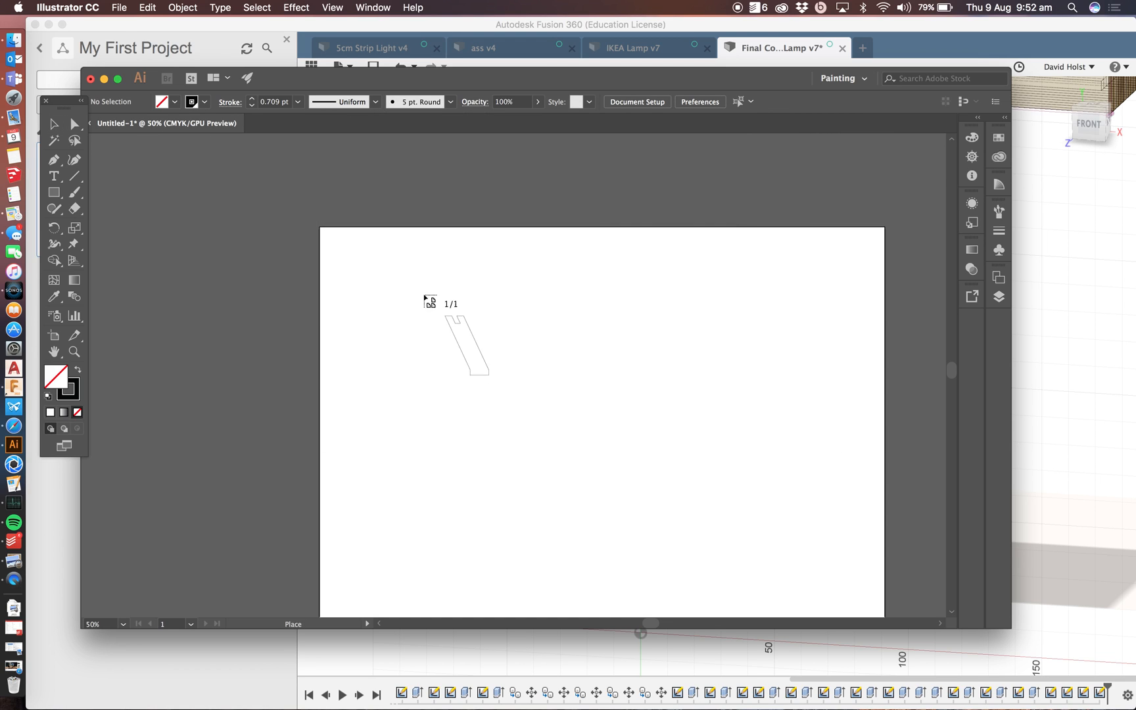
left_click(341, 249)
left_click_drag(282, 190, 464, 400)
left_click_drag(392, 305, 385, 296)
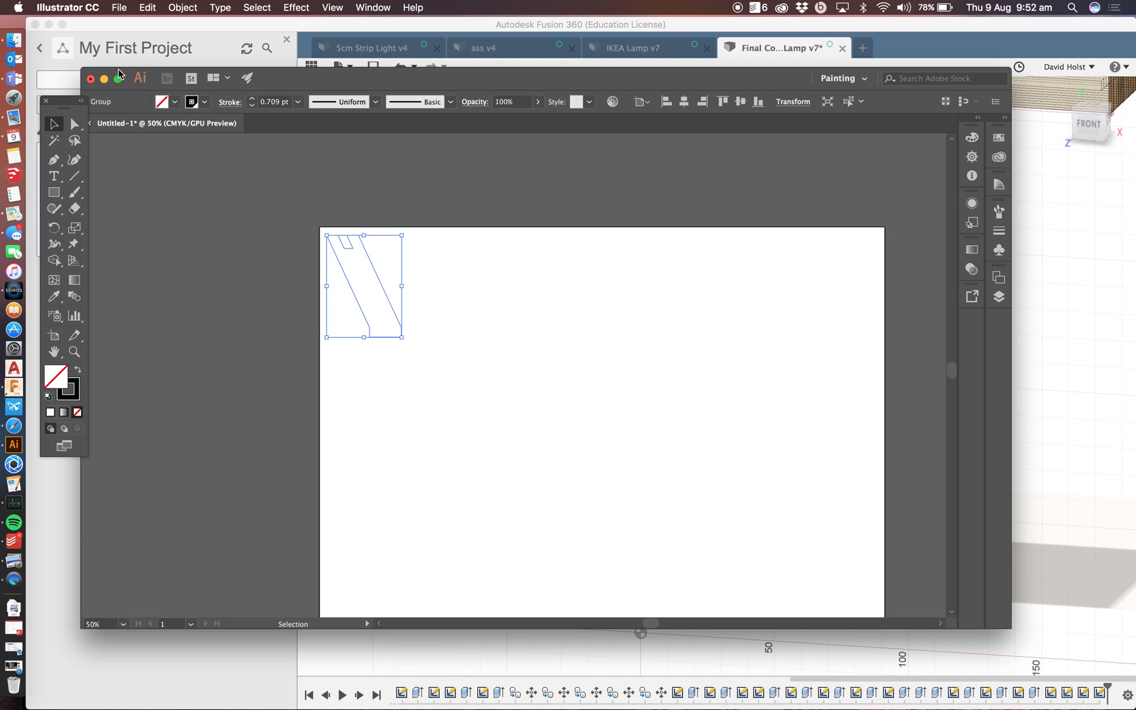
- Place arm 1.2.dxf at original size and move it beside arm 1.1 near the artboard's upper edge
left_click(119, 7)
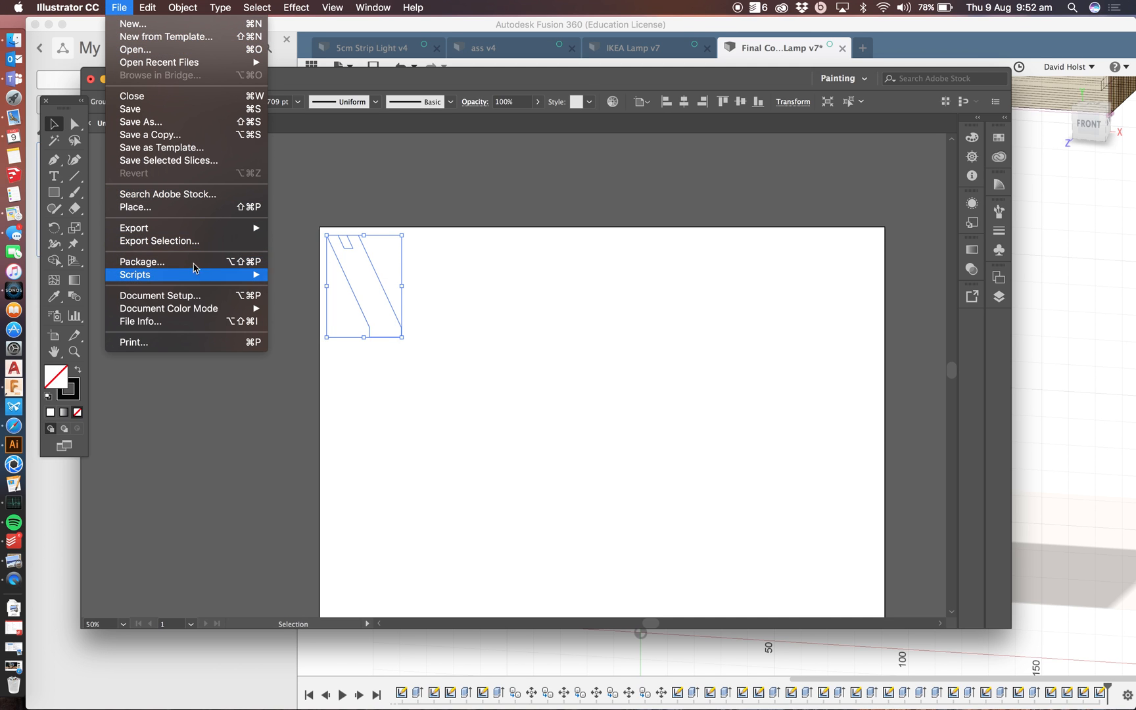
left_click(170, 207)
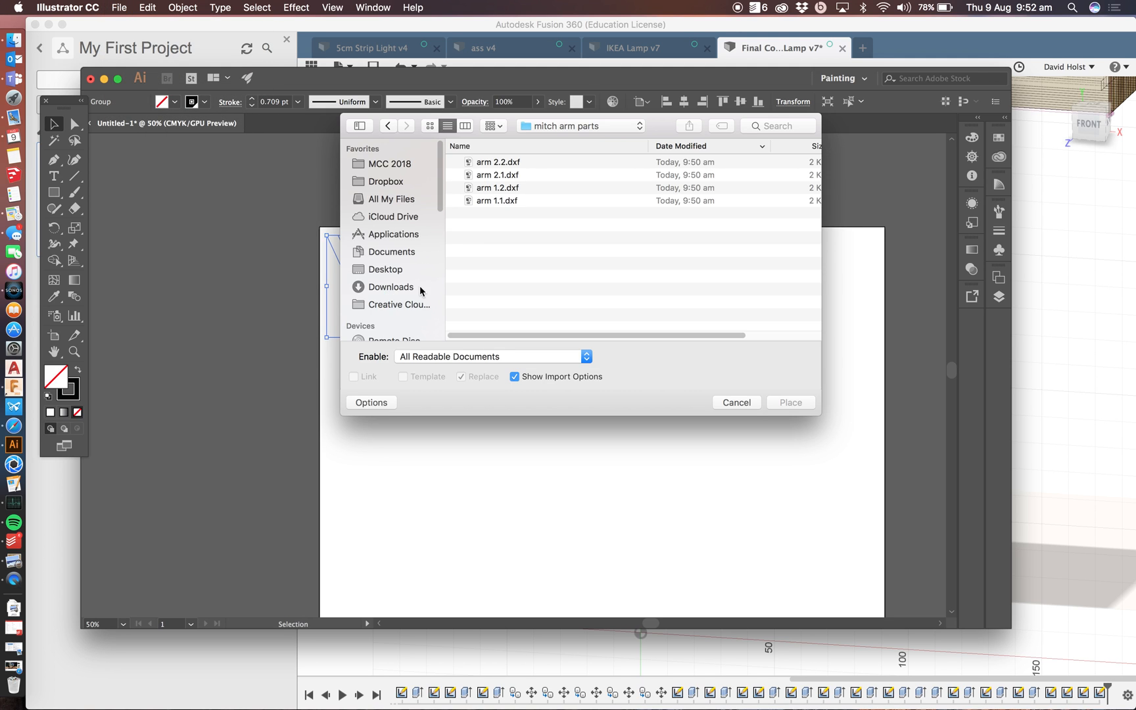
left_click(511, 189)
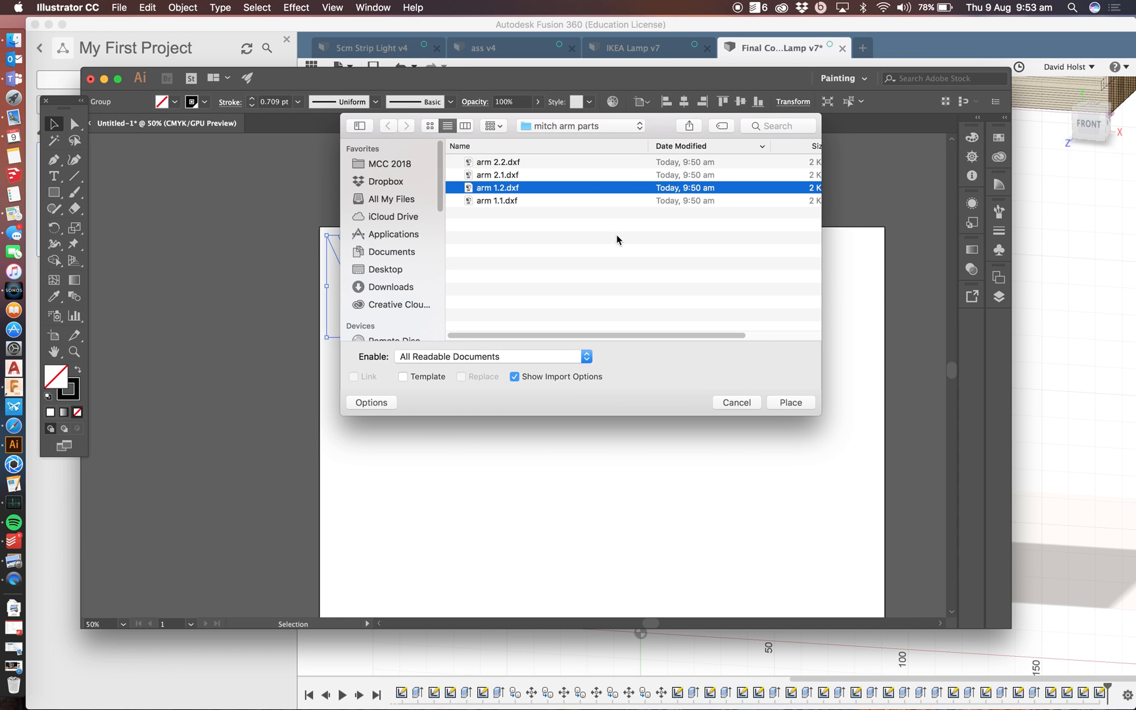
left_click(789, 402)
left_click(677, 470)
left_click(471, 305)
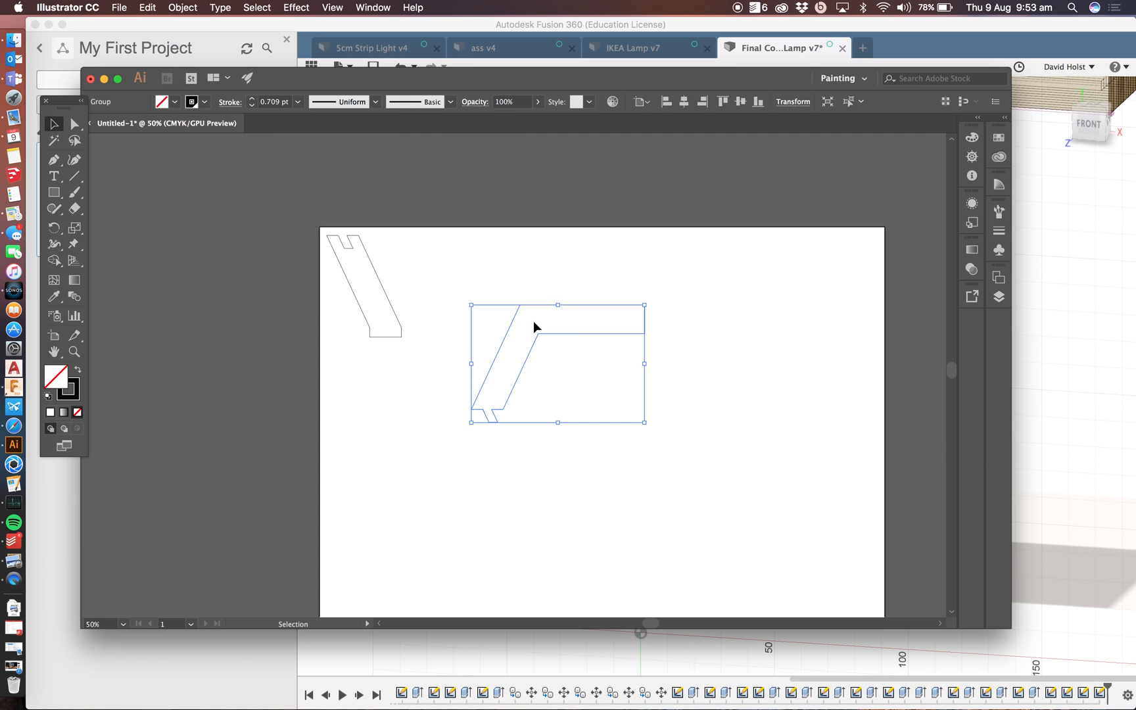
left_click_drag(519, 316, 476, 268)
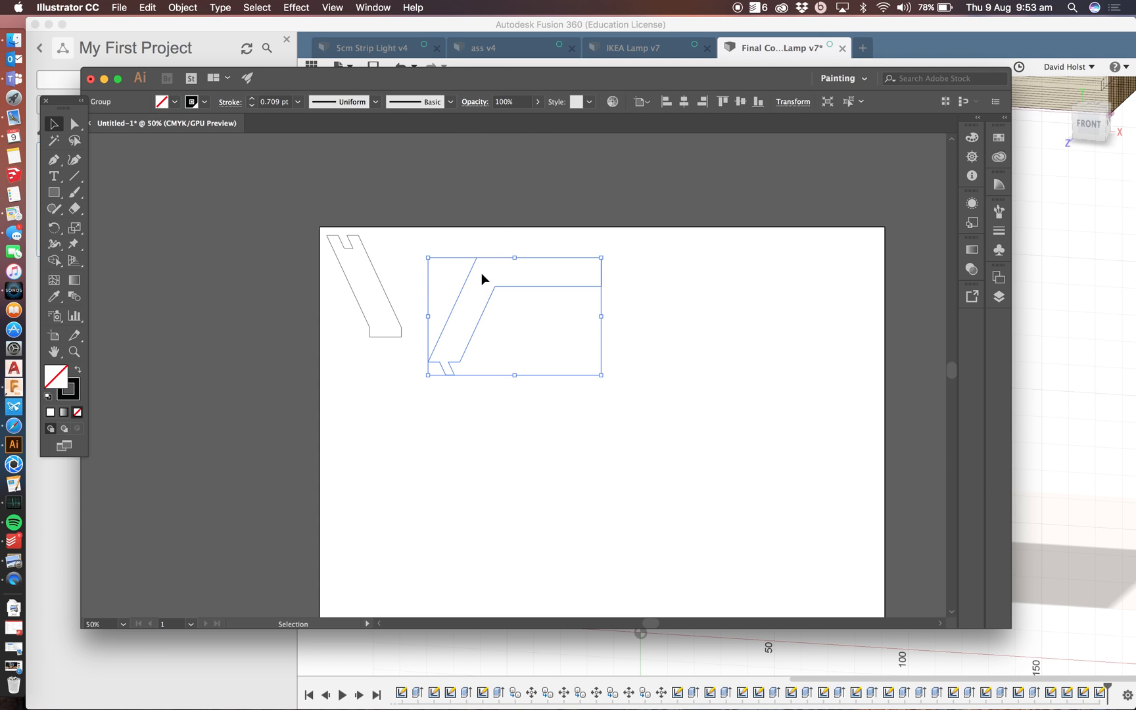
- Move arm 1.1 directly below arm 1.2 so their notched joint ends face each other, and deselect it
left_click(382, 286)
left_click_drag(382, 286, 491, 429)
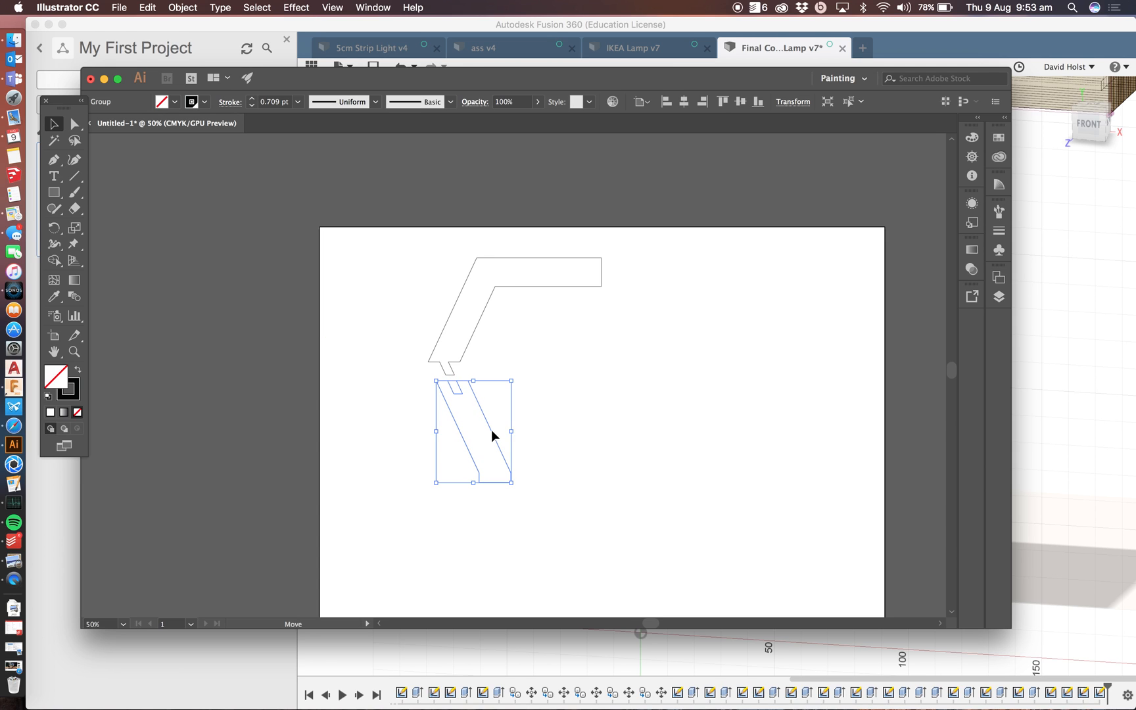
left_click(469, 312)
- Place arm 2.1.dxf at original size on the artboard, to the right of the first two arm parts
left_click(118, 7)
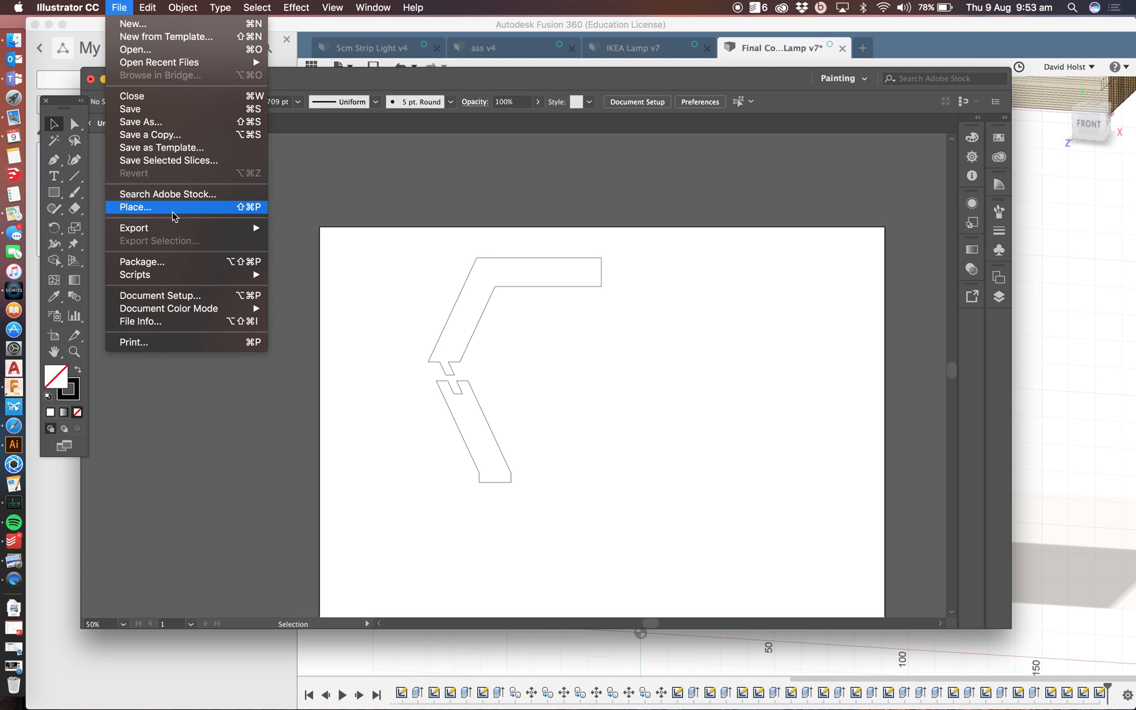
left_click(343, 242)
double_click(499, 174)
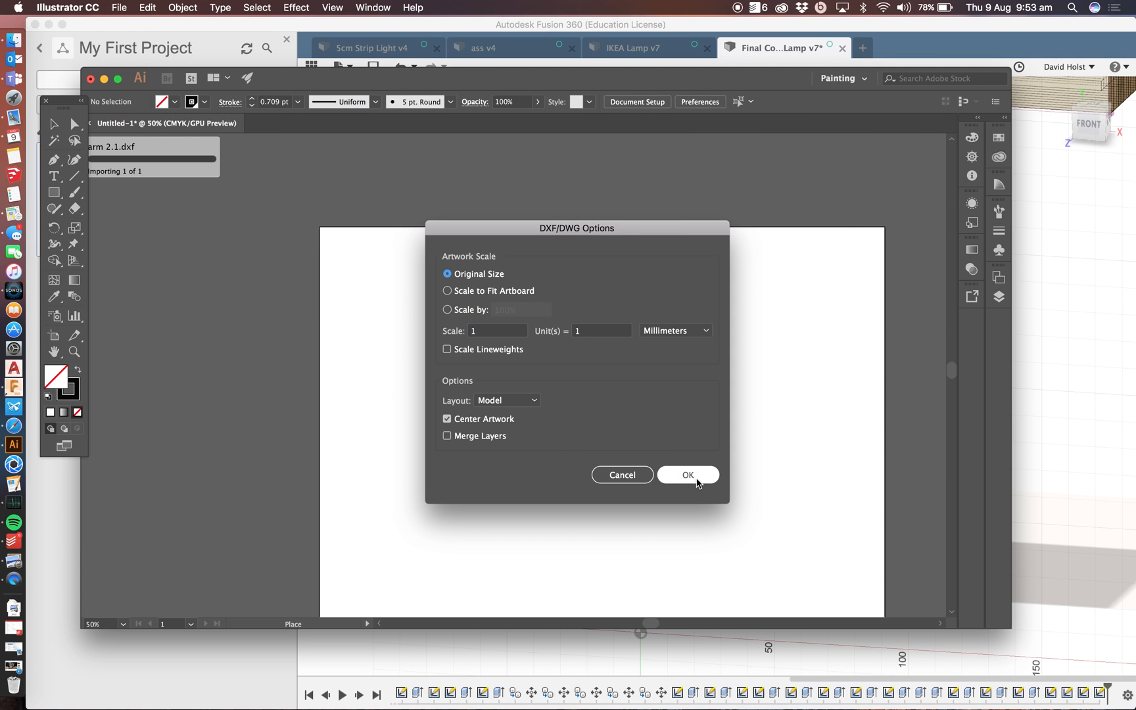
left_click(688, 475)
left_click(682, 316)
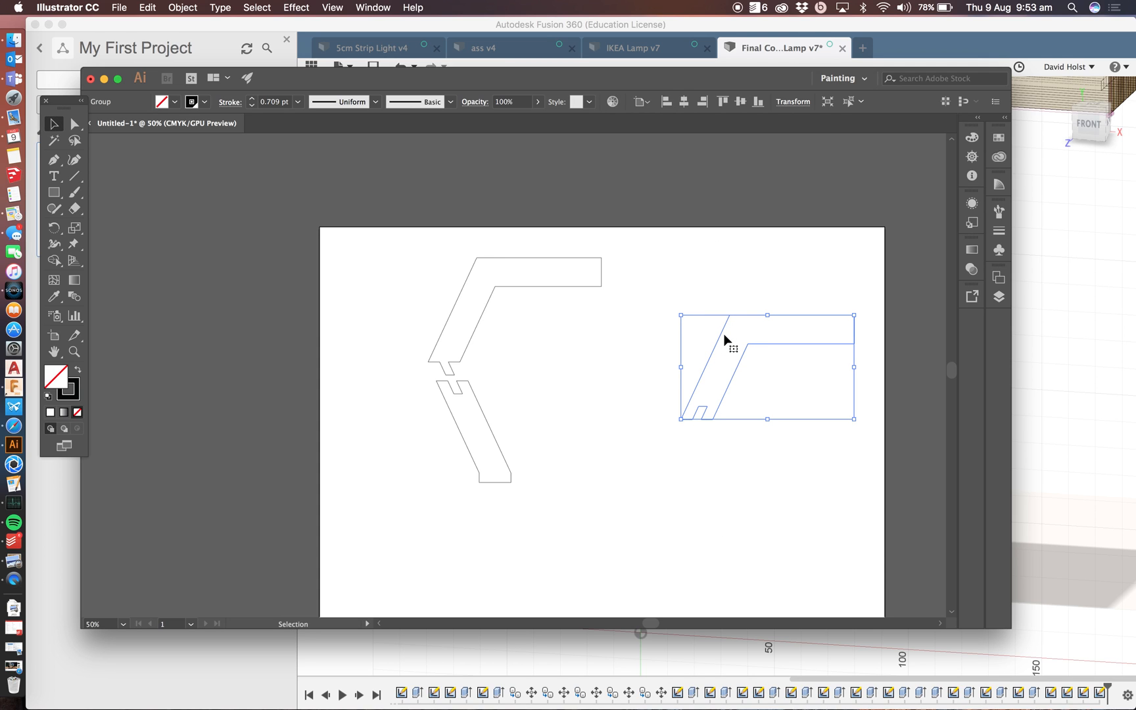
- Move arm 2.1 beside arm 1.2 near the artboard's upper edge and deselect it
left_click_drag(723, 330, 648, 282)
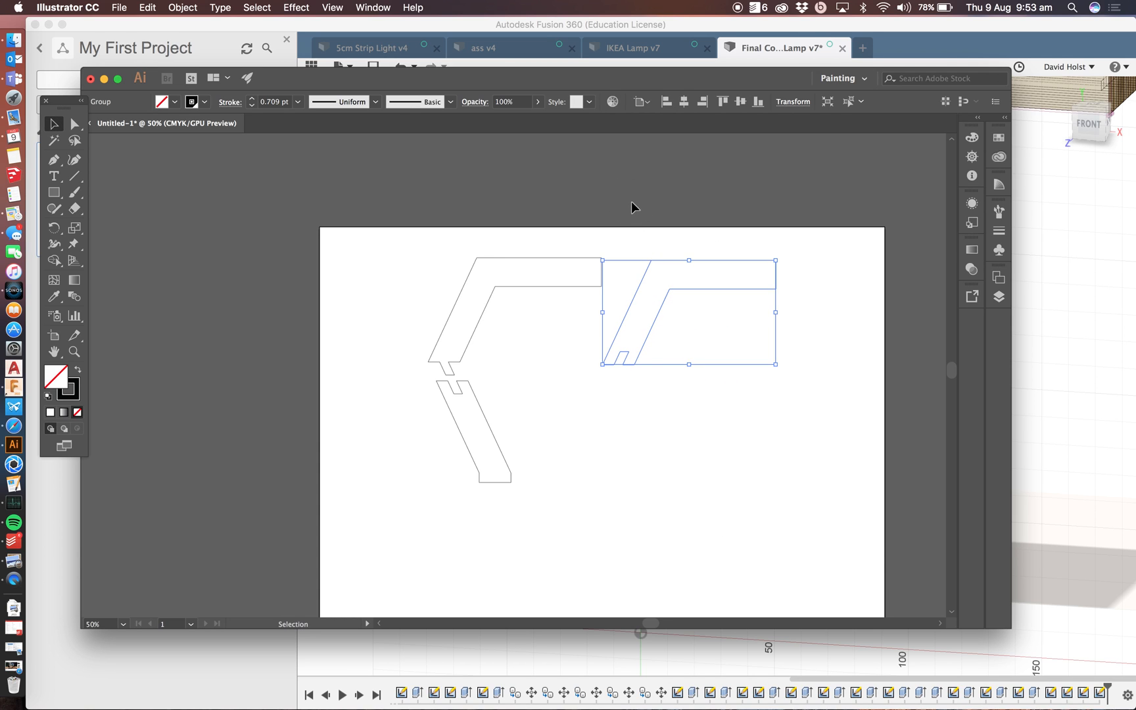
left_click(631, 204)
left_click(119, 8)
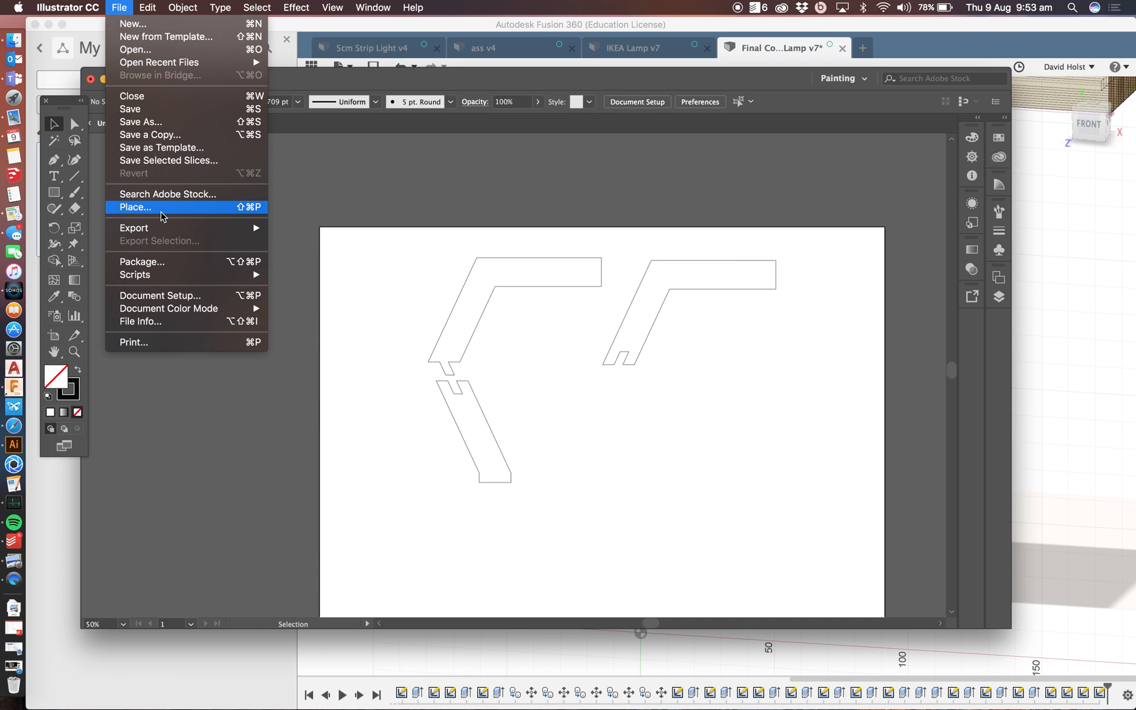
left_click(136, 207)
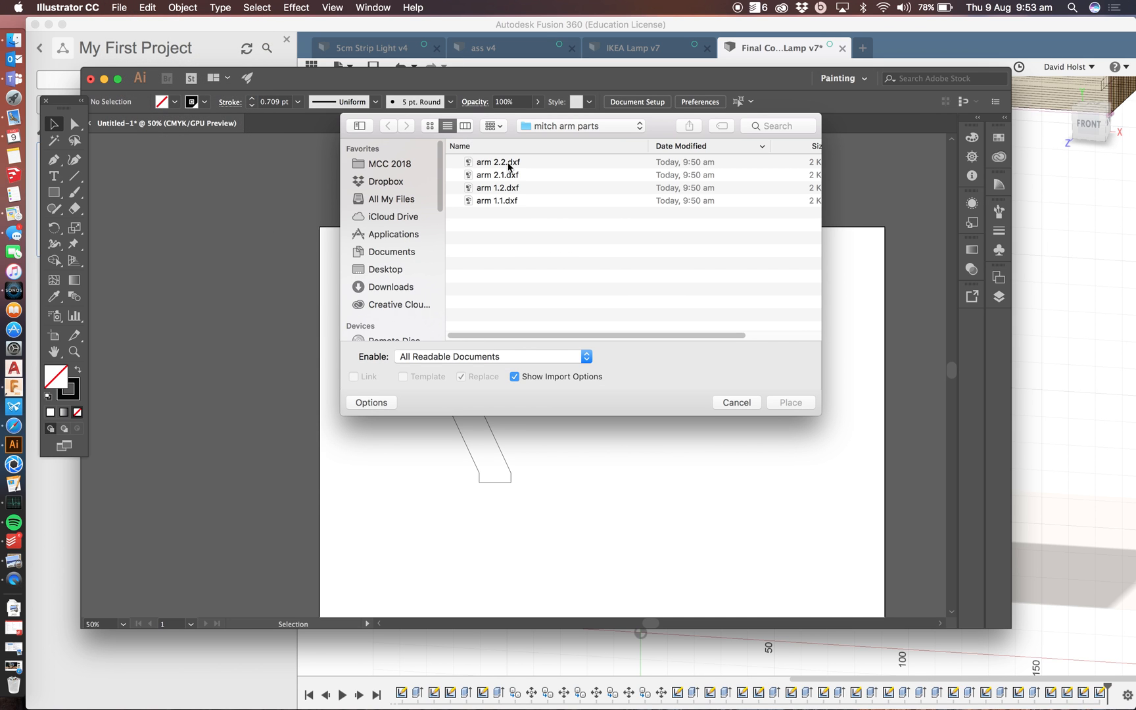
left_click(507, 176)
double_click(507, 176)
left_click(687, 475)
key("Escape")
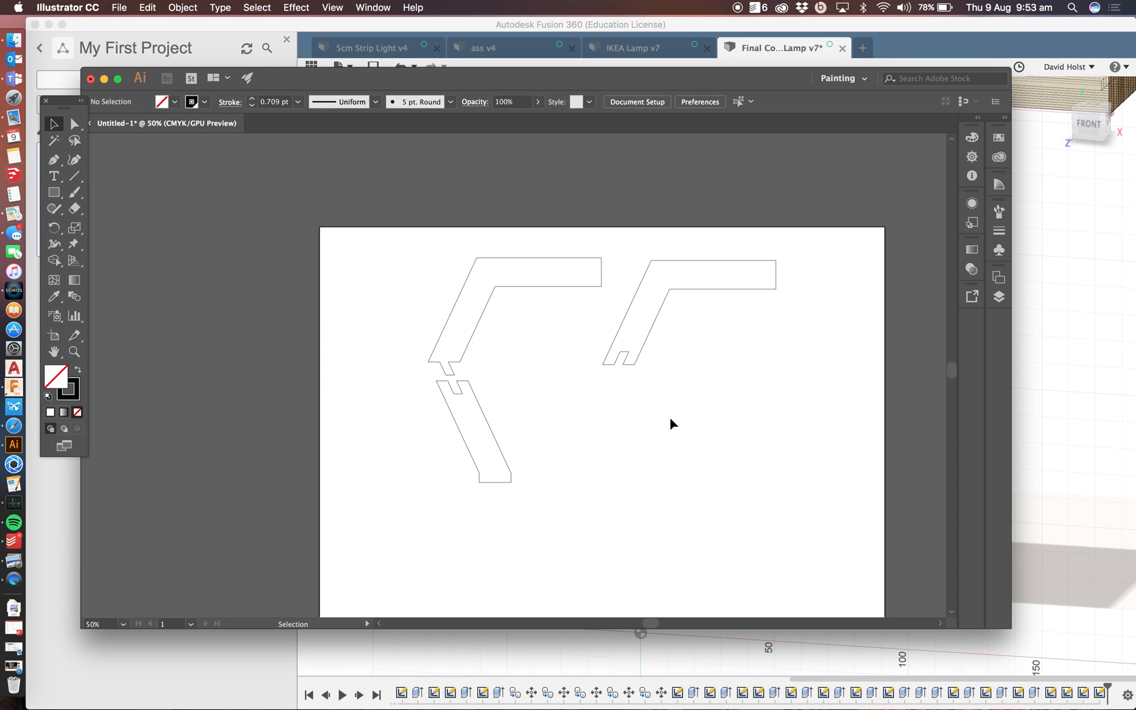
- Place arm 2.2.dxf at original size and move it directly below arm 2.1 so their joint ends face each other
left_click(119, 7)
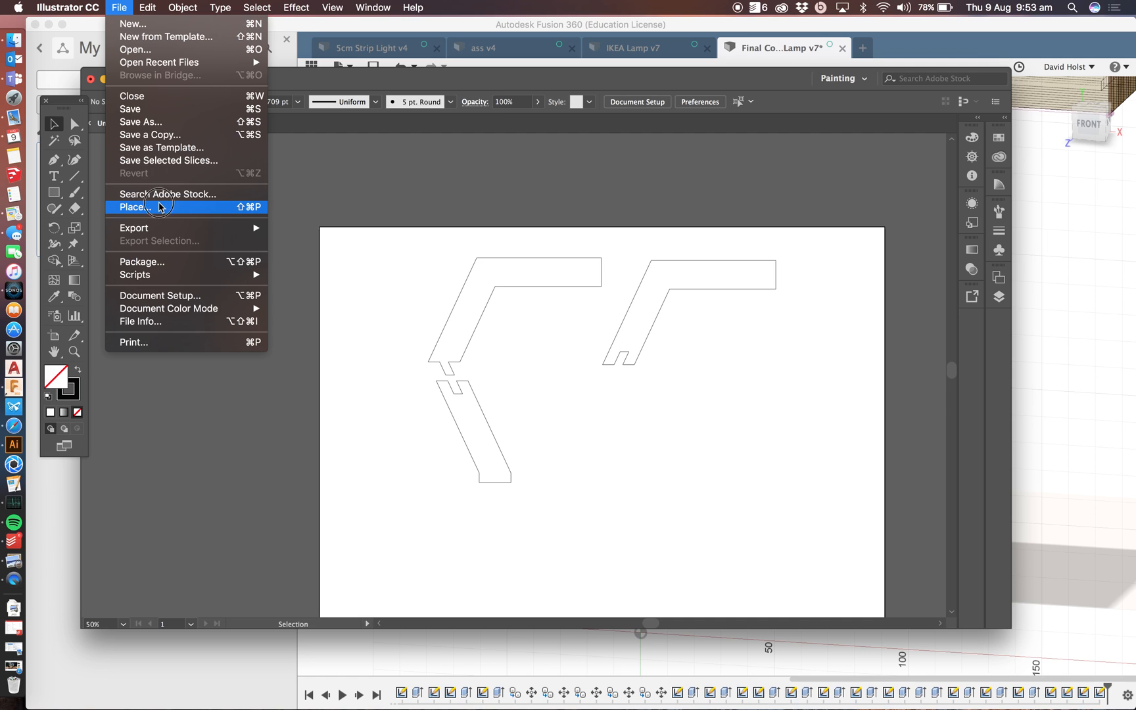
left_click(150, 207)
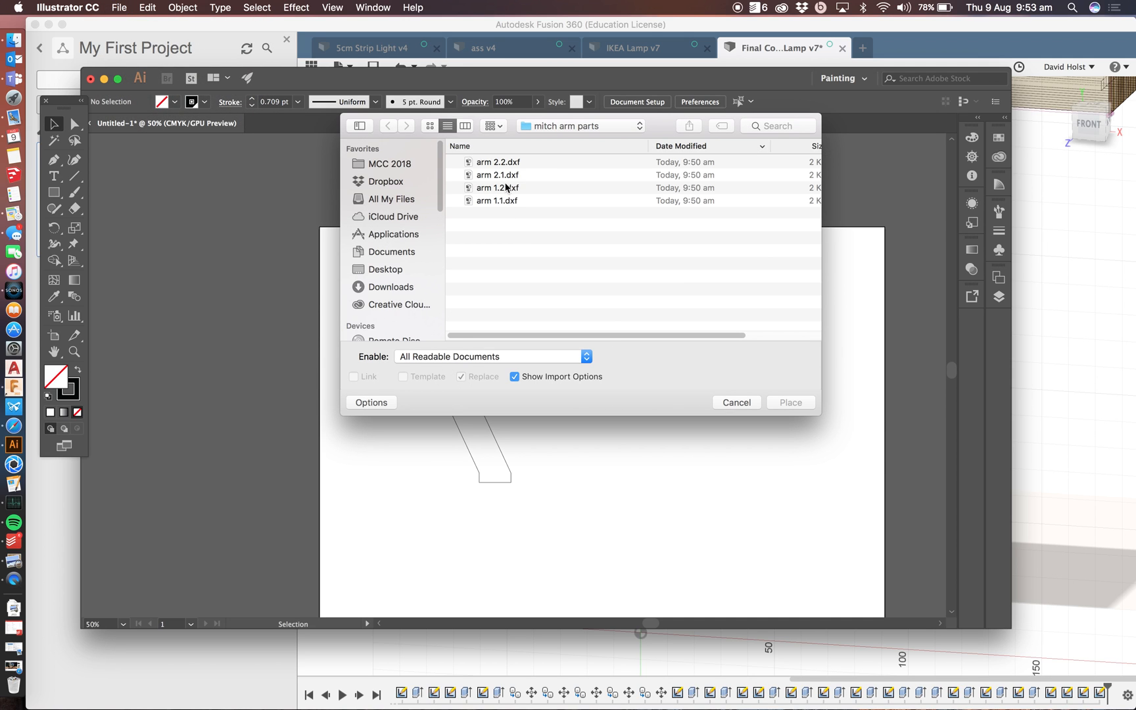
double_click(510, 163)
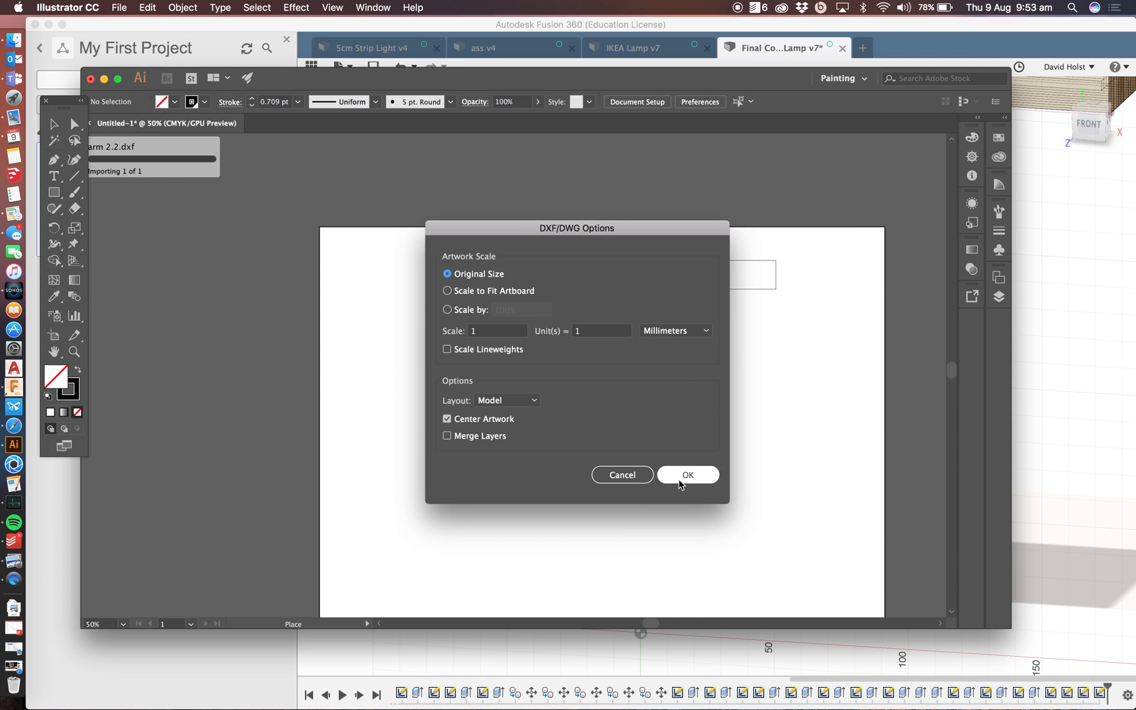
left_click(684, 475)
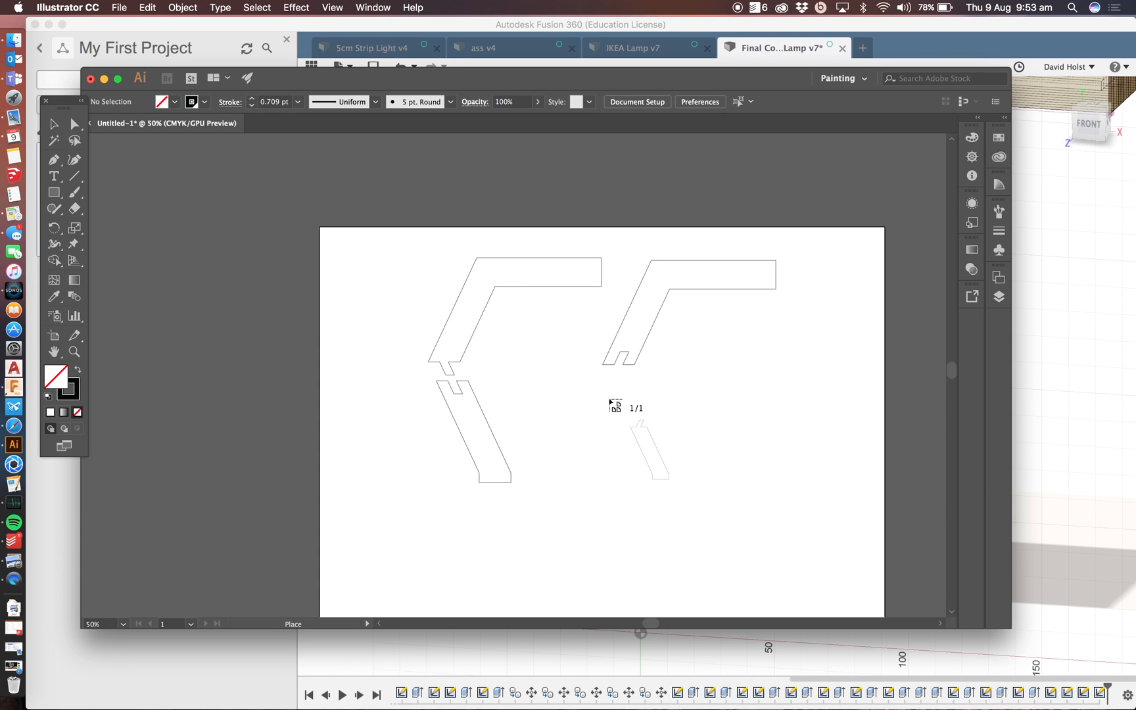
left_click(608, 395)
left_click_drag(621, 431, 608, 406)
left_click(705, 416)
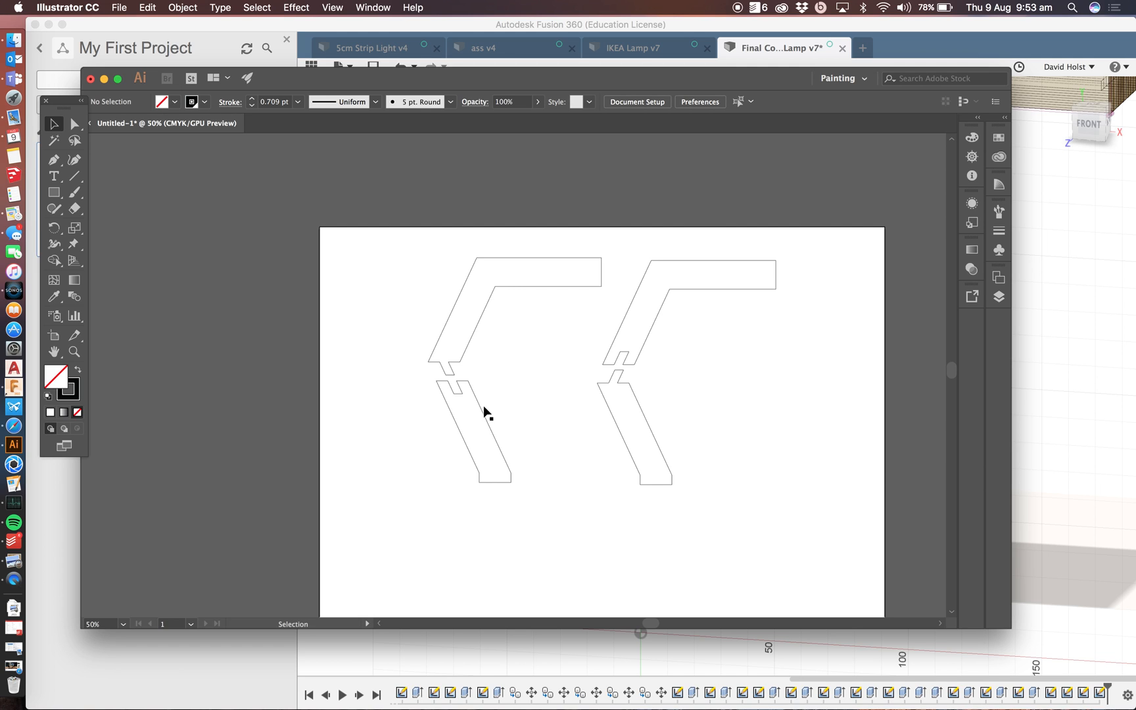
- Move arm 1.2 into the artboard's upper-left corner and shift arm 1.1 down toward the lower middle
scroll(616, 380, "down", 10)
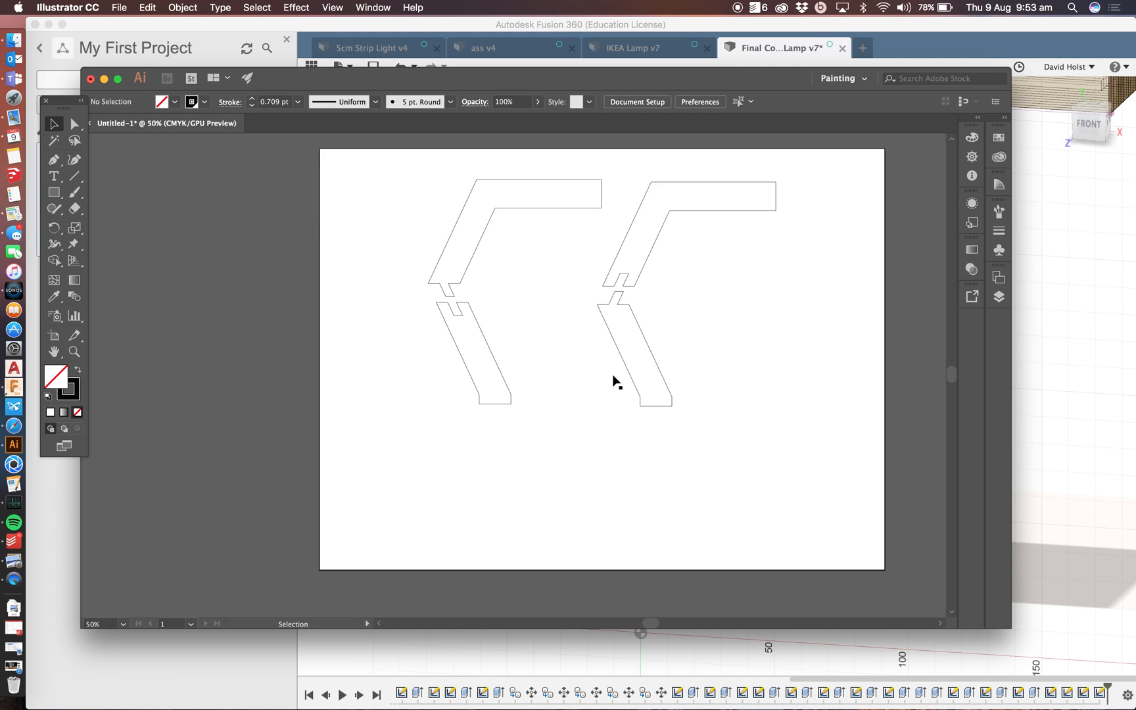
scroll(612, 373, "up", 4)
scroll(611, 378, "up", 5)
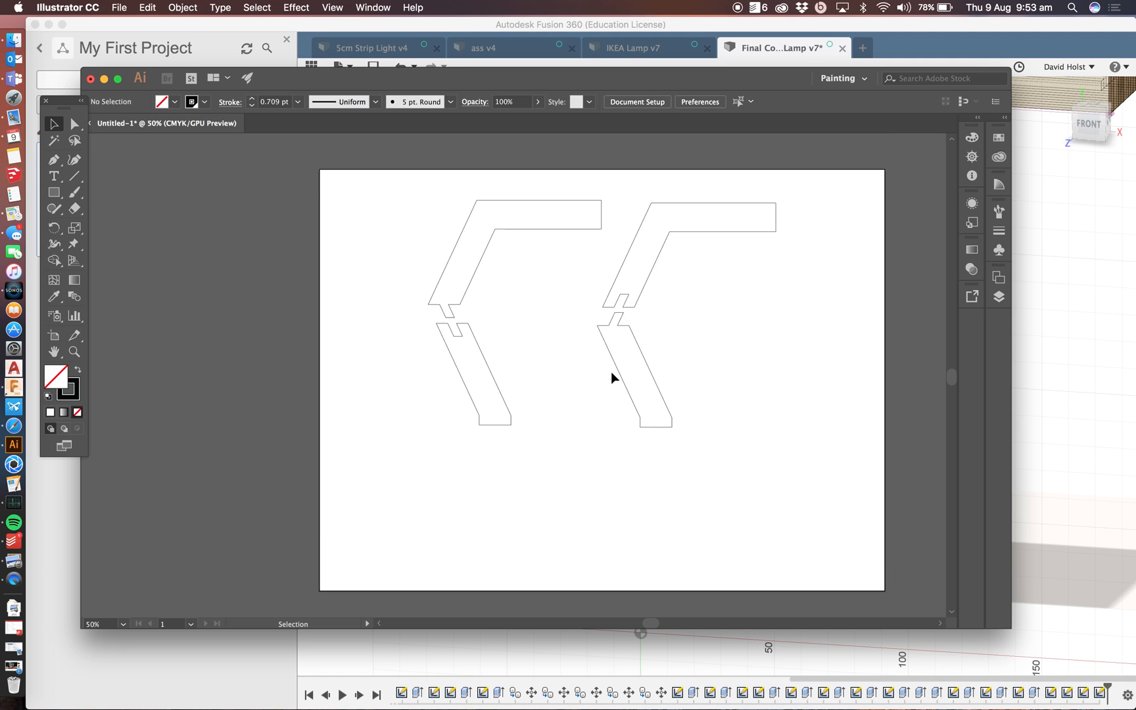
left_click(492, 271)
left_click_drag(494, 267, 388, 244)
left_click(406, 360)
left_click_drag(416, 328, 548, 489)
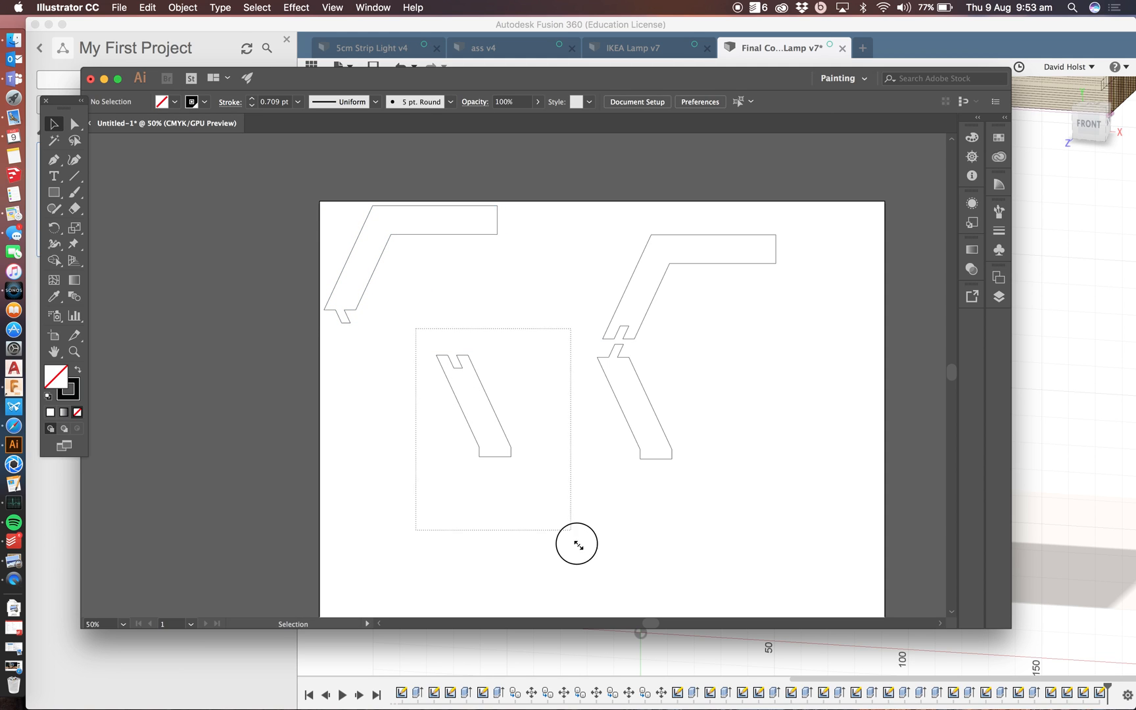
left_click_drag(501, 428, 561, 497)
- Switch to Fusion 360 to examine the lamp arm's layered construction, and return to Illustrator
left_click(1047, 445)
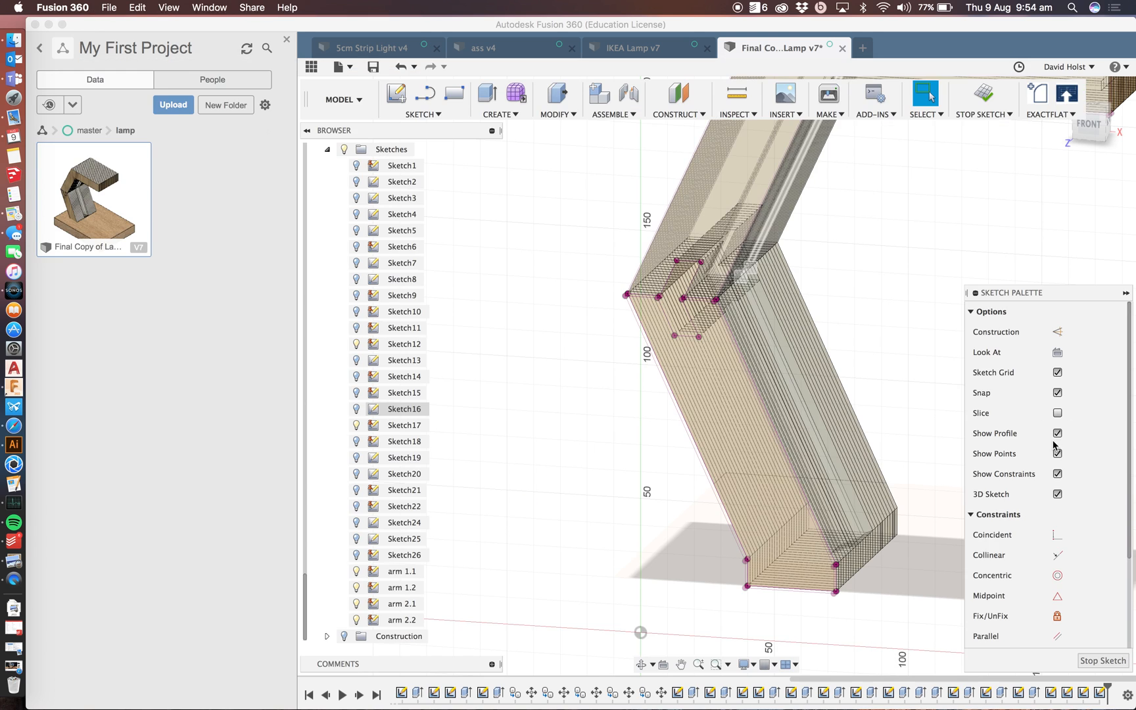
mouse_move(838, 440)
middle_mouse_down("shift")
mouse_move(837, 406)
mouse_move(758, 361)
mouse_move(687, 235)
middle_mouse_up("shift")
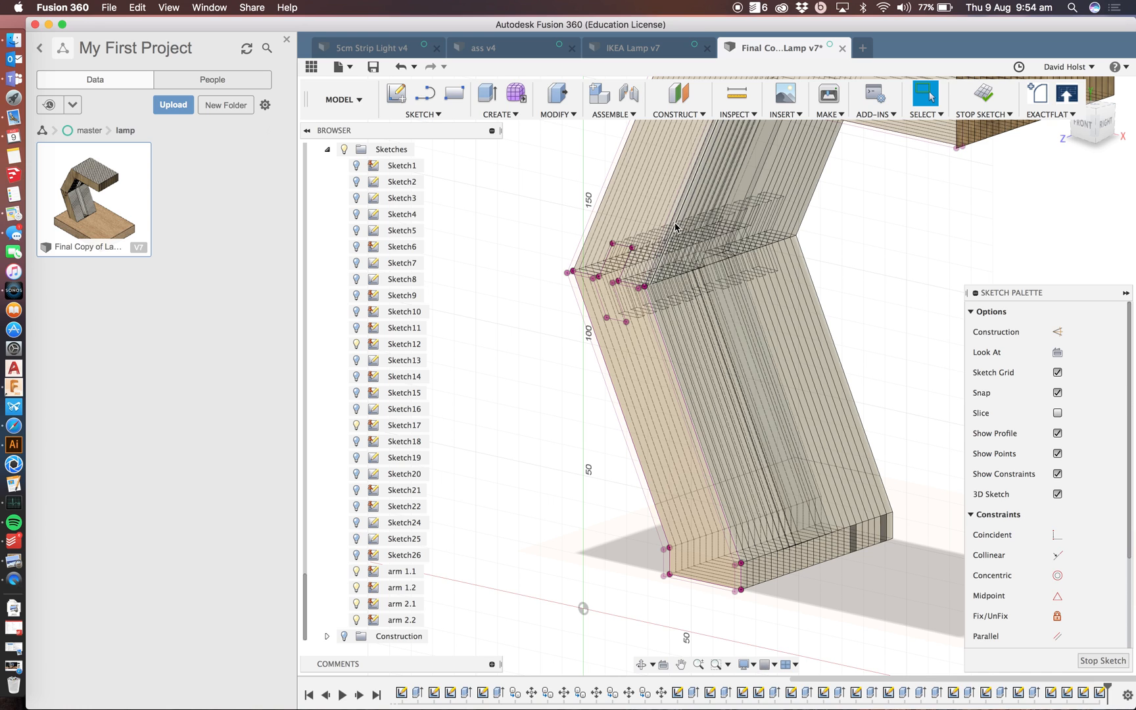
key("super+Tab")
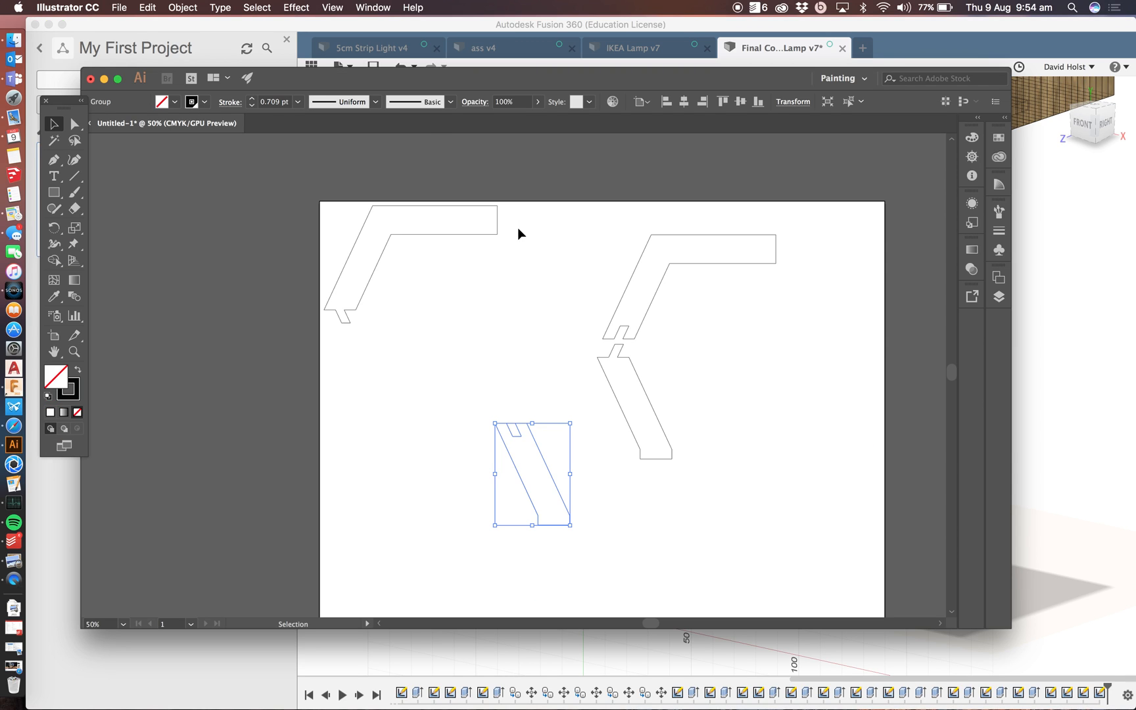
- Move arm 1.1 to the artboard's lower right and shift arm 2.1 farther right to clear room beside arm 1.2
left_click(487, 327)
left_click(499, 426)
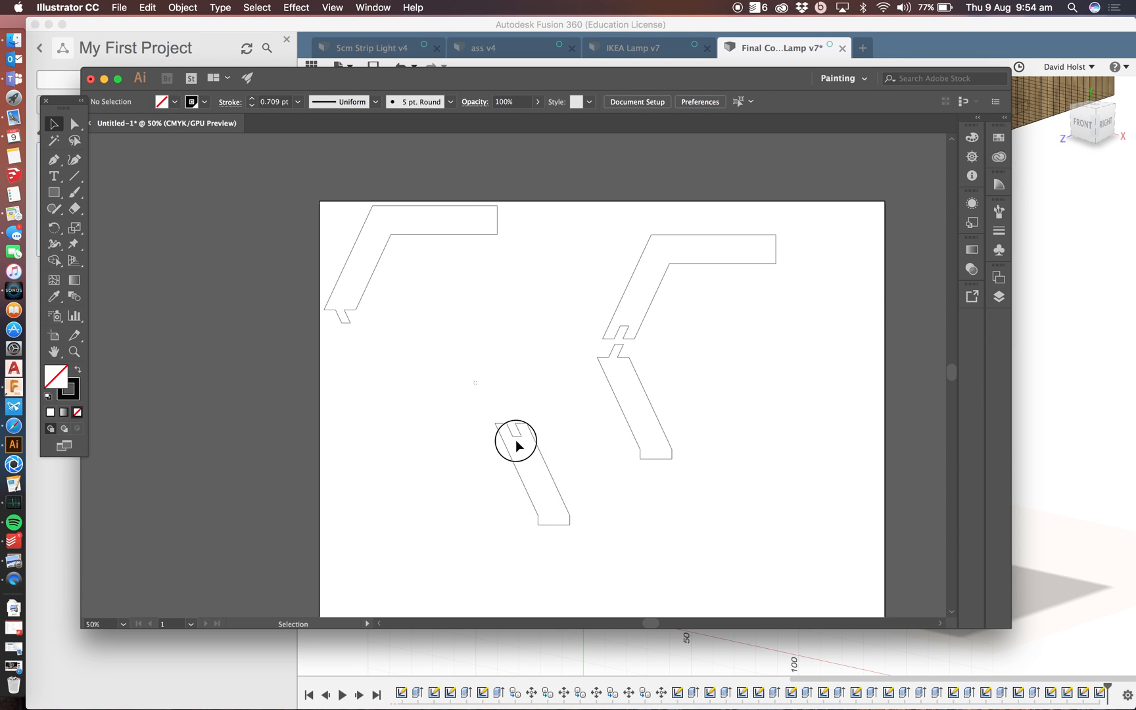
left_click_drag(552, 482, 790, 468)
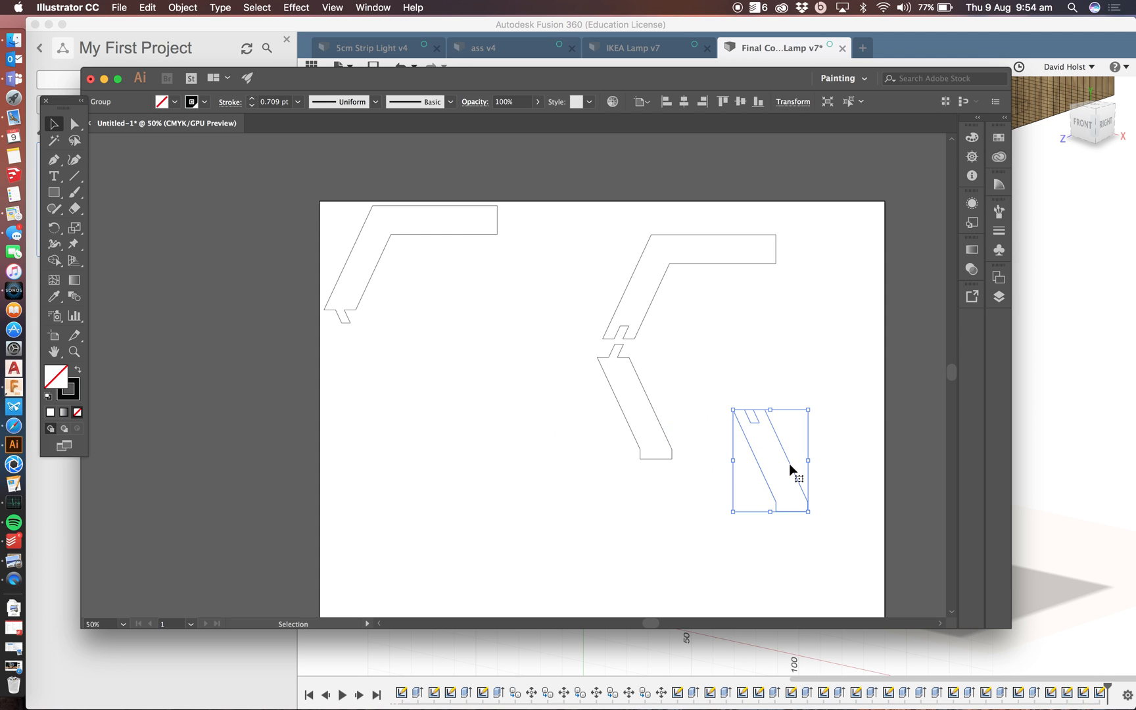
left_click_drag(275, 138, 531, 351)
left_click_drag(660, 285, 723, 276)
- Duplicate arm 1.2 and nest the copy diagonally against the original's inner edge with a narrow gap
left_click(434, 281)
left_click_drag(309, 191, 547, 373)
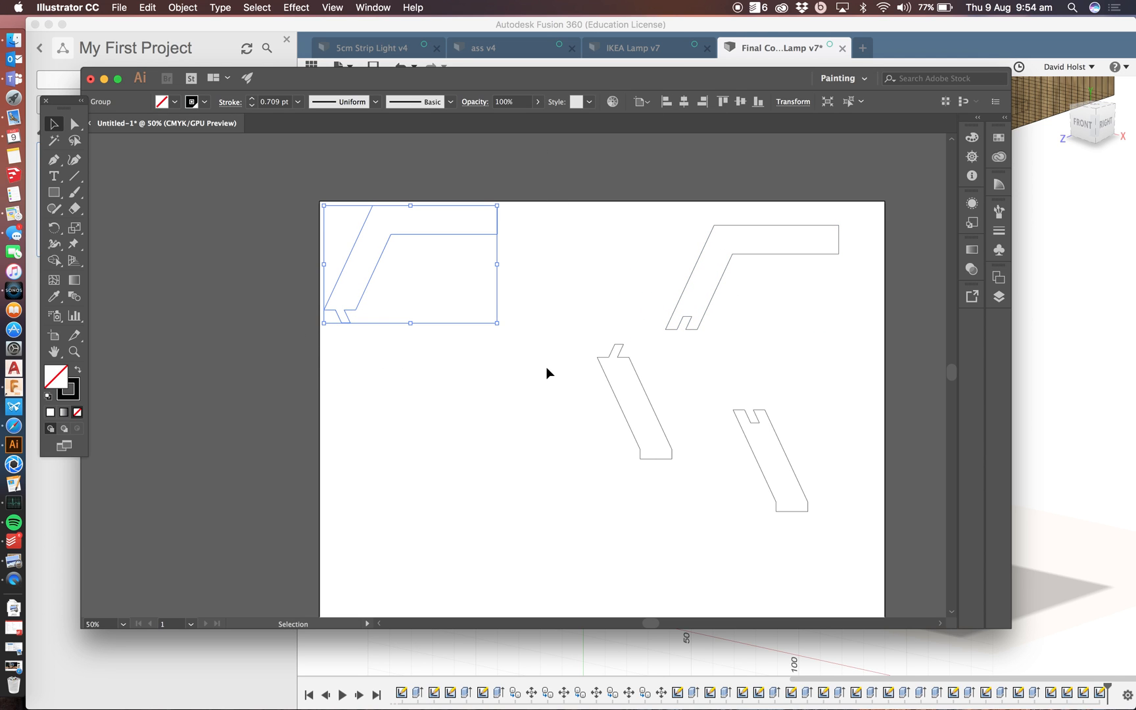
key("super+c")
key("super+v")
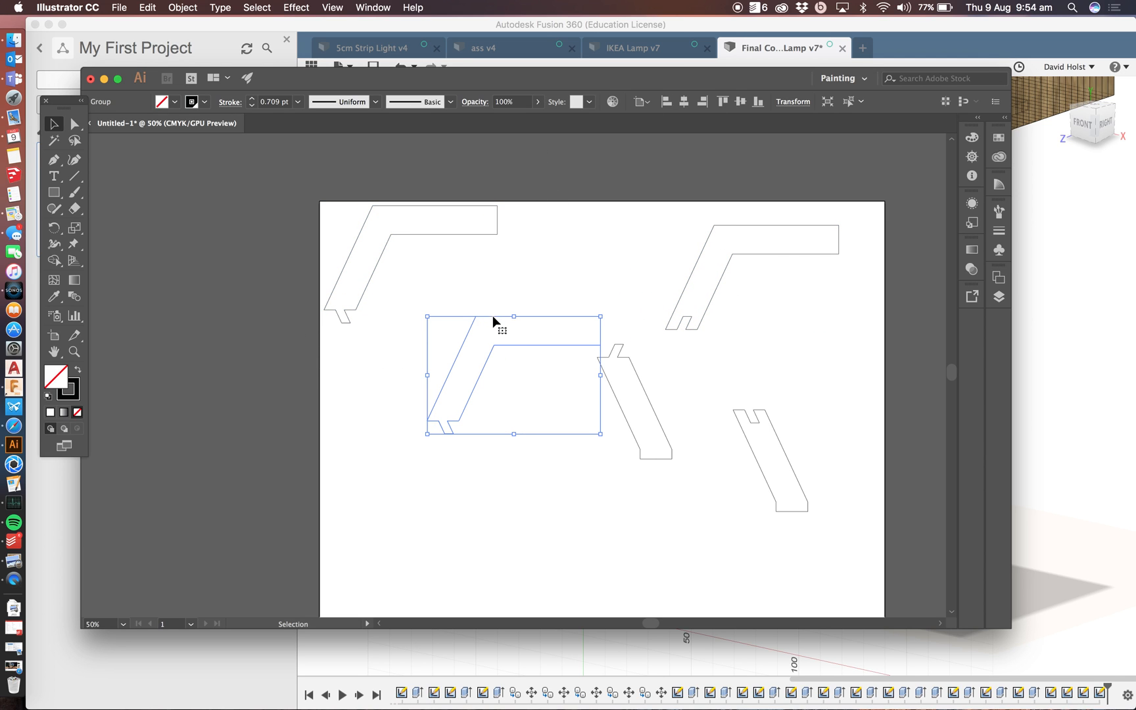
left_click_drag(483, 312, 413, 238)
- Paste two more copies of arm 1.2 and nest them diagonally down the stack with the same narrow gap
key("a")
key("v")
key("super+v")
left_click_drag(468, 344, 428, 323)
key("a")
key("v")
key("super+v")
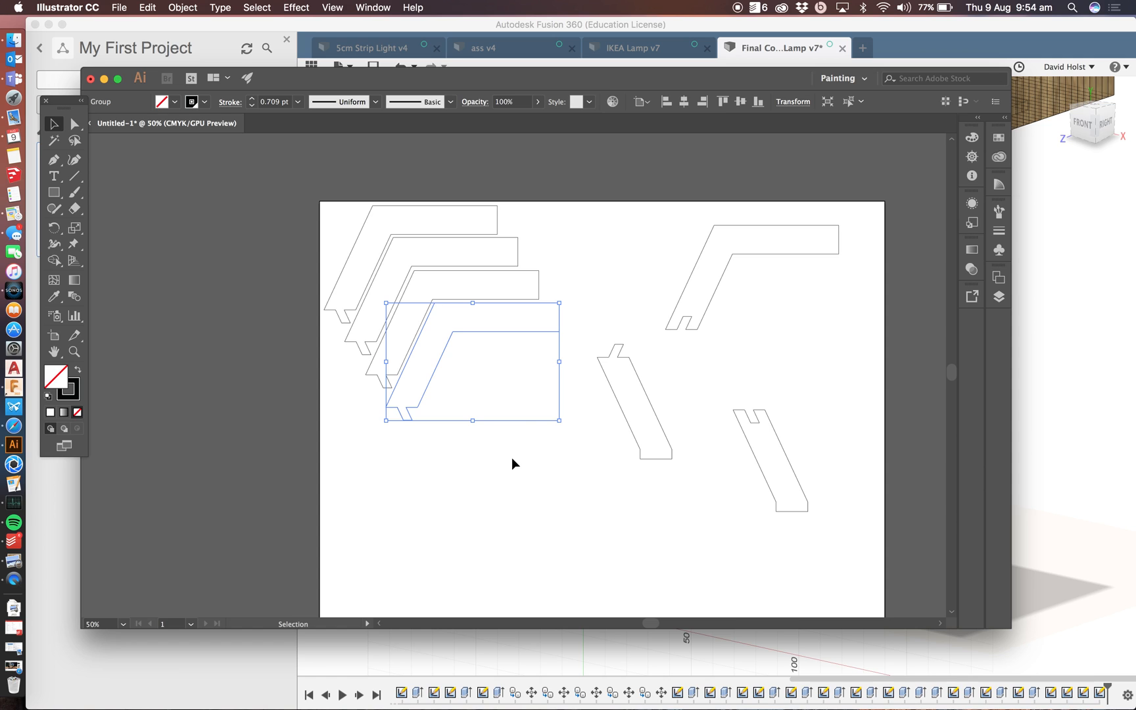
left_click(490, 417)
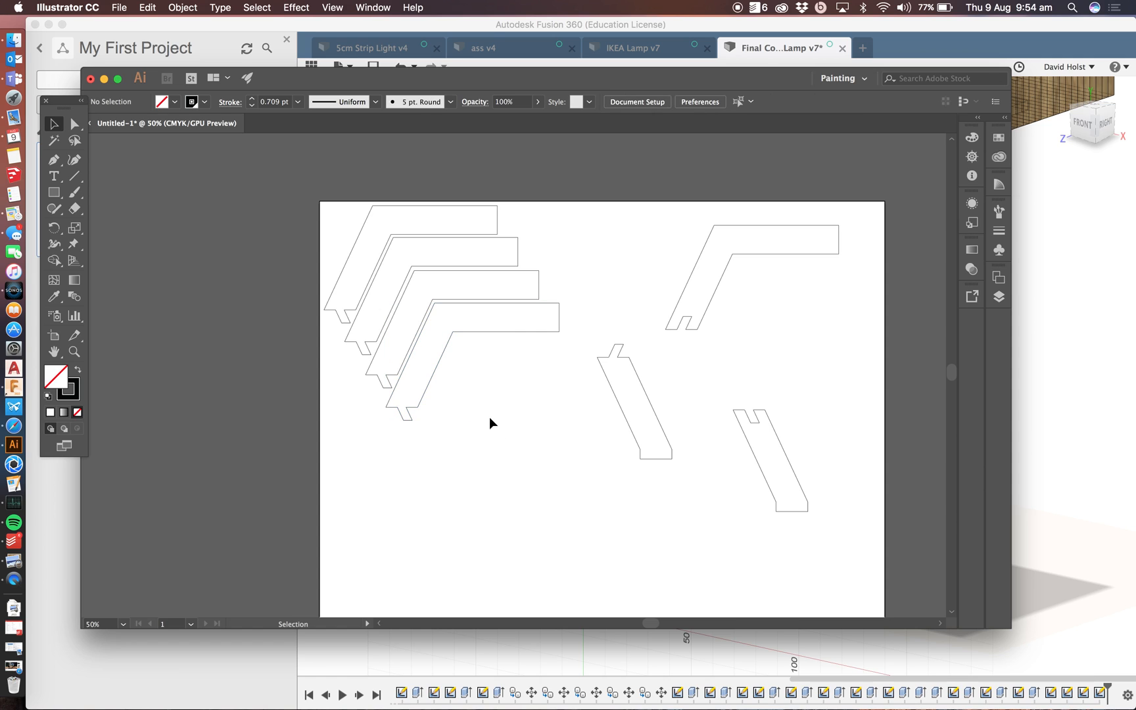
- Paste a fourth copy of arm 1.2, nest it at the lower end of the diagonal stack, and deselect it
key("super+v")
left_click(457, 365)
left_click_drag(457, 365, 435, 381)
left_click(687, 492)
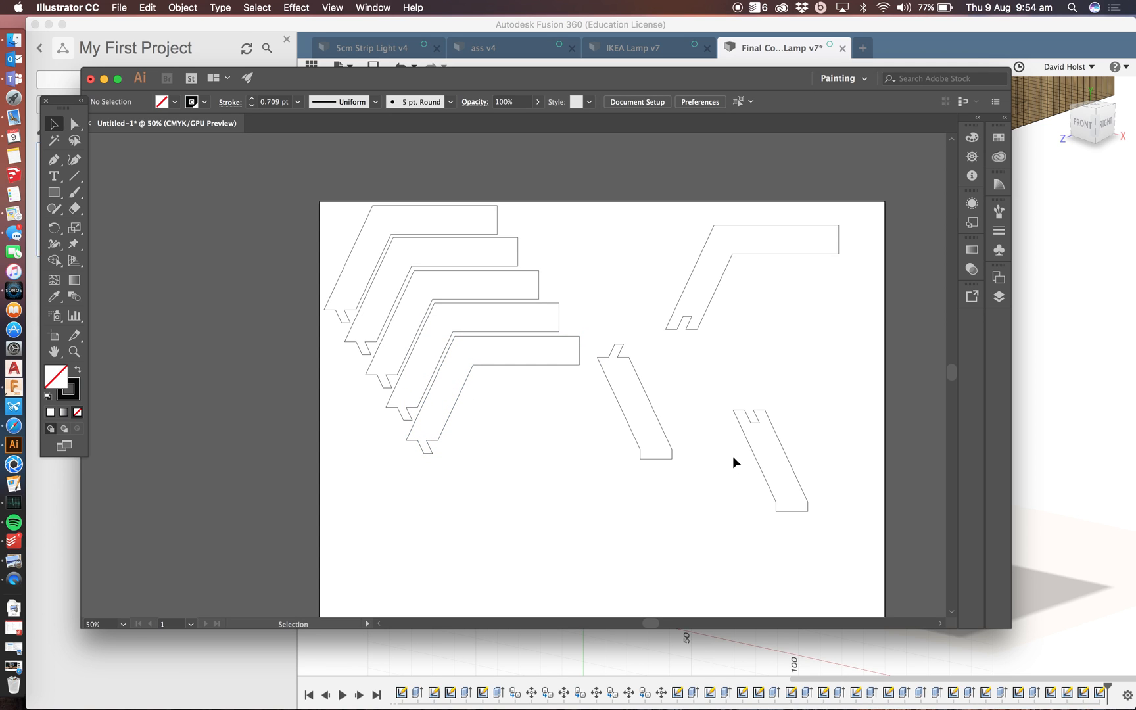
- Move arm 1.1 to the artboard's left edge, just below the stack of arm 1.2 parts
left_click(756, 453)
left_click_drag(778, 443, 381, 447)
left_click_drag(377, 426, 370, 399)
- Paste two copies of arm 1.1 and arrange them close together below the original in the artboard's lower-left area
key("a")
key("super+v")
left_click_drag(540, 394, 397, 584)
key("super+v")
left_click(511, 396)
left_click_drag(511, 396, 392, 543)
key("a")
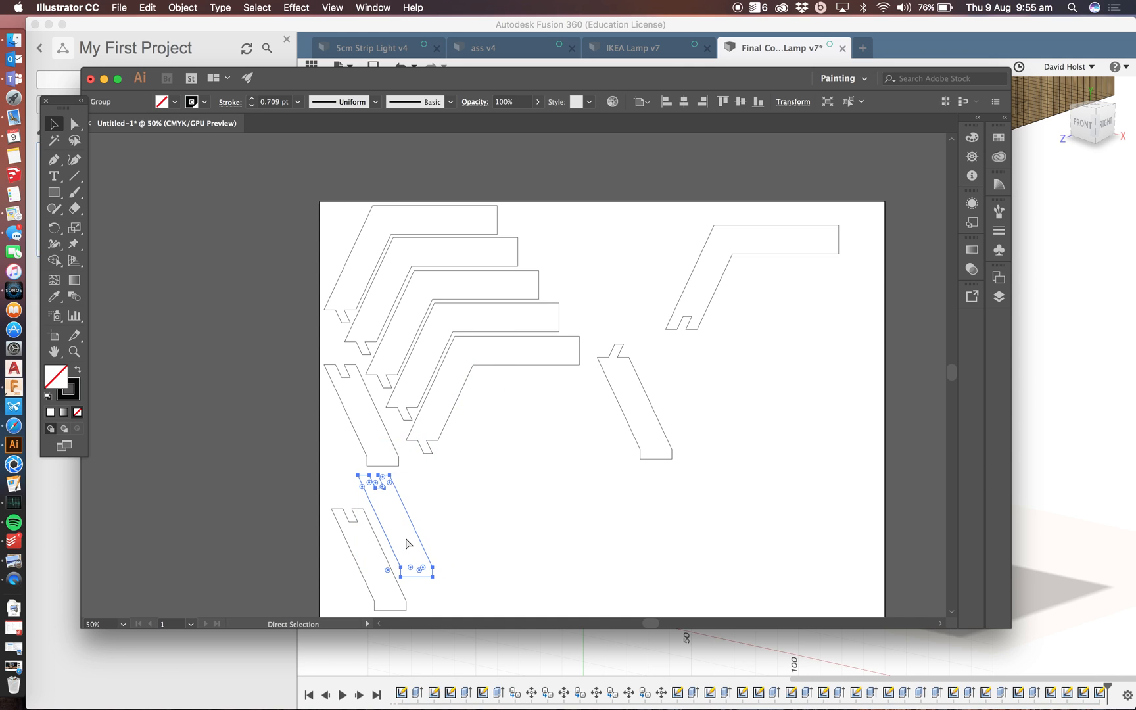
- Paste two more copies of arm 1.1 and nest them to the right of the existing lower-left pieces
key("super+v")
left_click_drag(510, 395, 444, 577)
left_click(493, 547)
key("super+v")
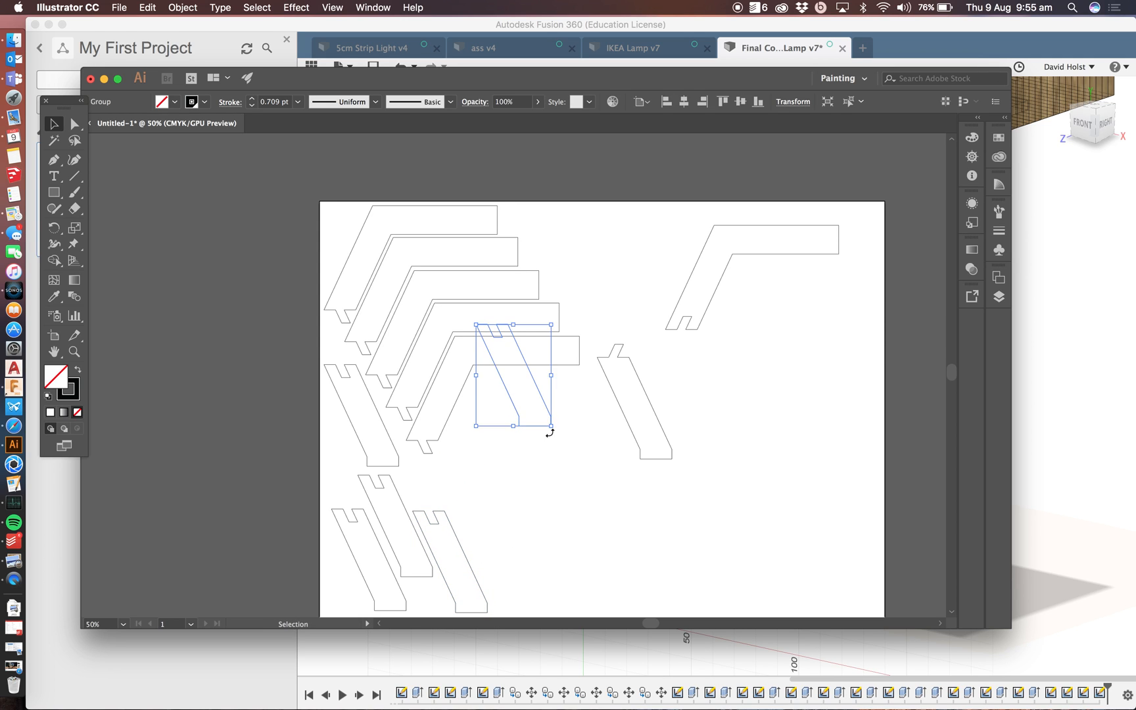
left_click_drag(545, 411, 500, 546)
left_click(603, 484)
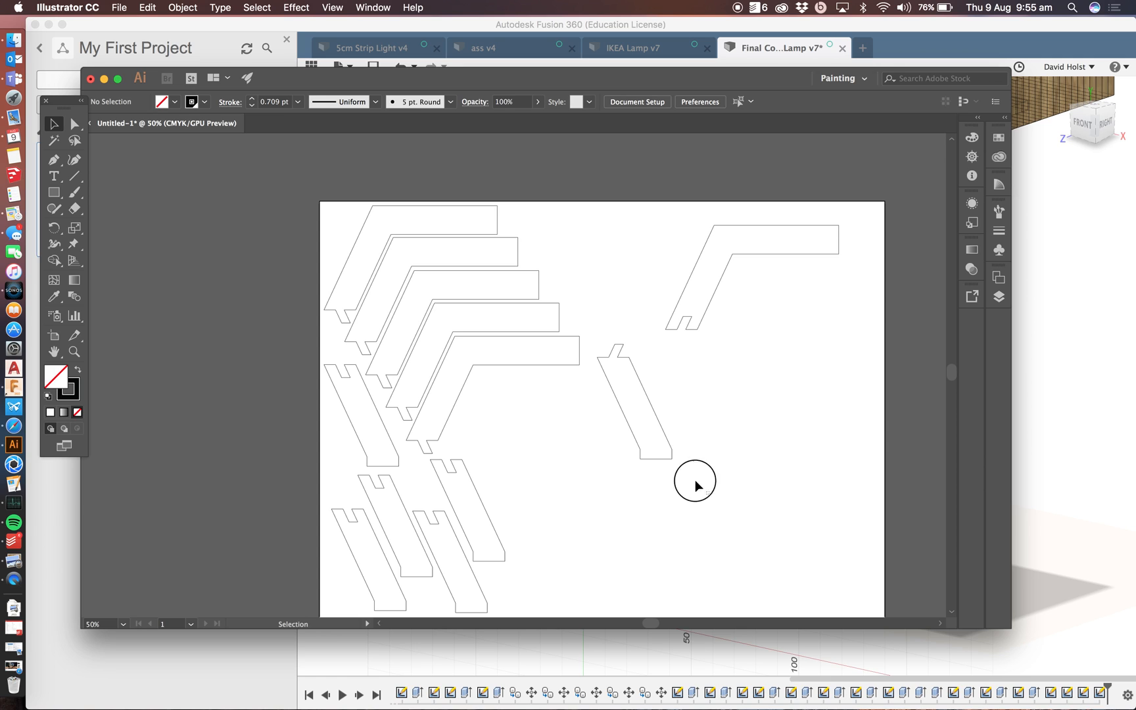
- Duplicate arm 2.2 and nest the copy and the original side by side below the lowest arm 1.2 copy
left_click_drag(625, 396, 618, 394)
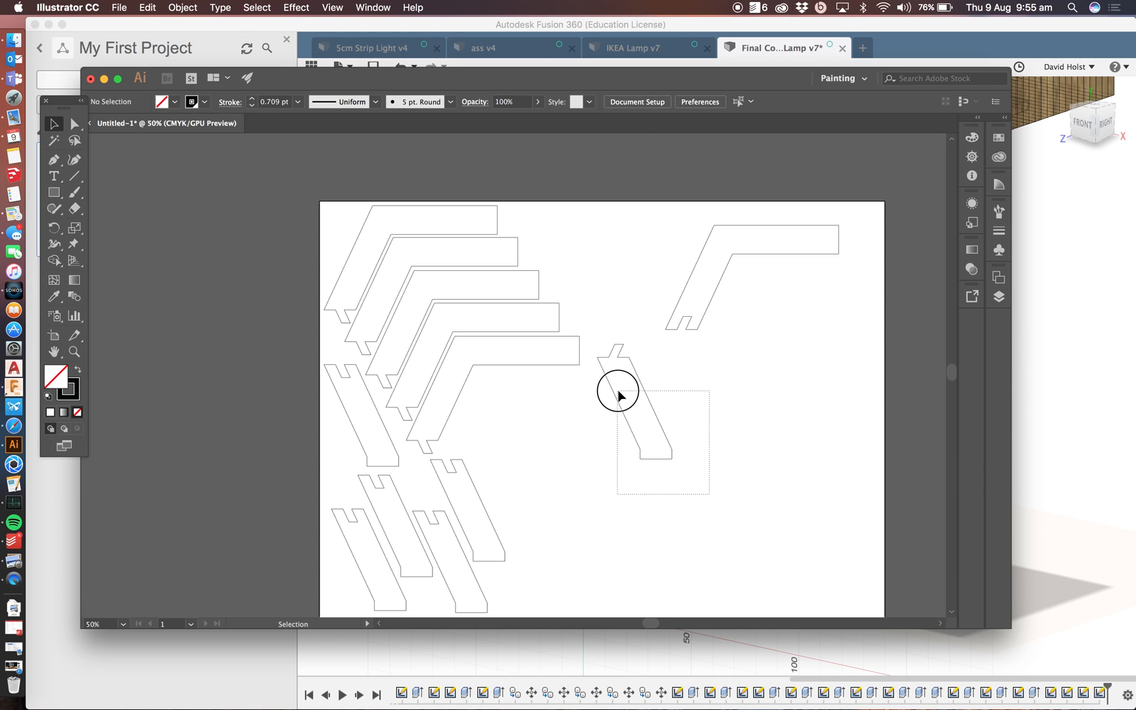
left_click_drag(618, 391, 618, 392)
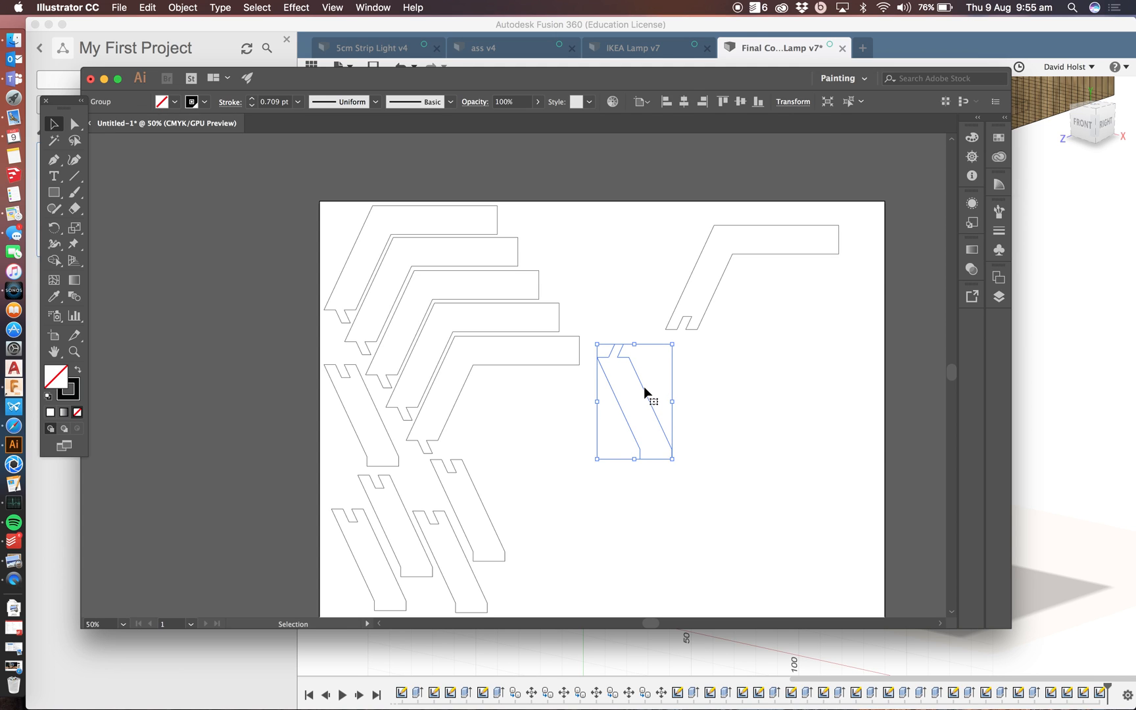
key("super+v")
left_click_drag(532, 394, 513, 480)
left_click(619, 459)
left_click(630, 418)
left_click_drag(606, 426, 513, 441)
- Paste another copy of arm 2.2, rotate it to slope the opposite way, and fit it beside the lower arm 1.1 copies
key("super+v")
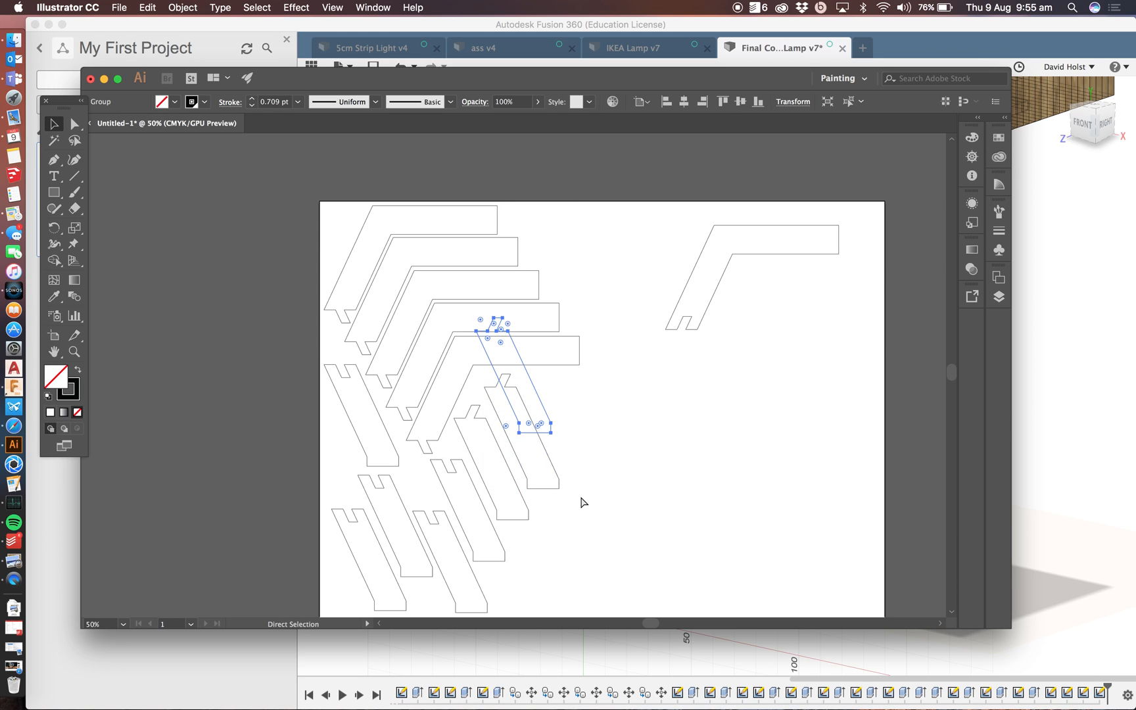
left_click_drag(538, 388, 628, 546)
left_click_drag(647, 476, 556, 539)
left_click(662, 489)
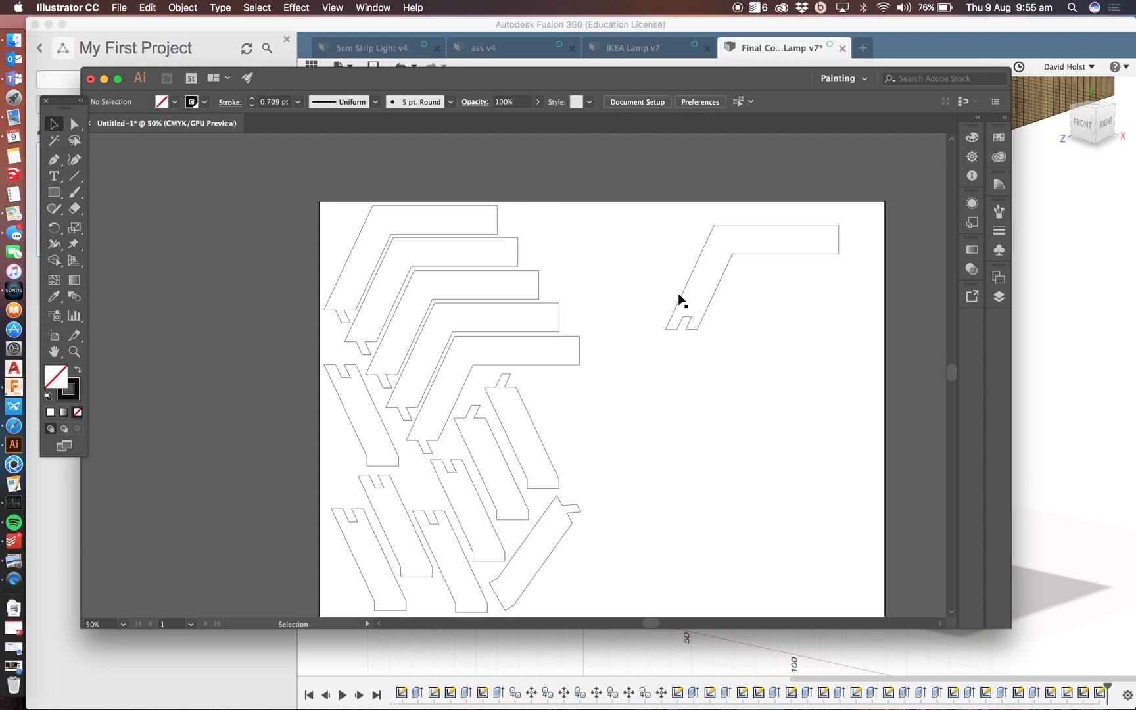
- Paste two more copies of arm 2.2, nesting one beside the upper pair and setting the other in the artboard's lower right
left_click(538, 381)
left_click_drag(536, 387, 594, 449)
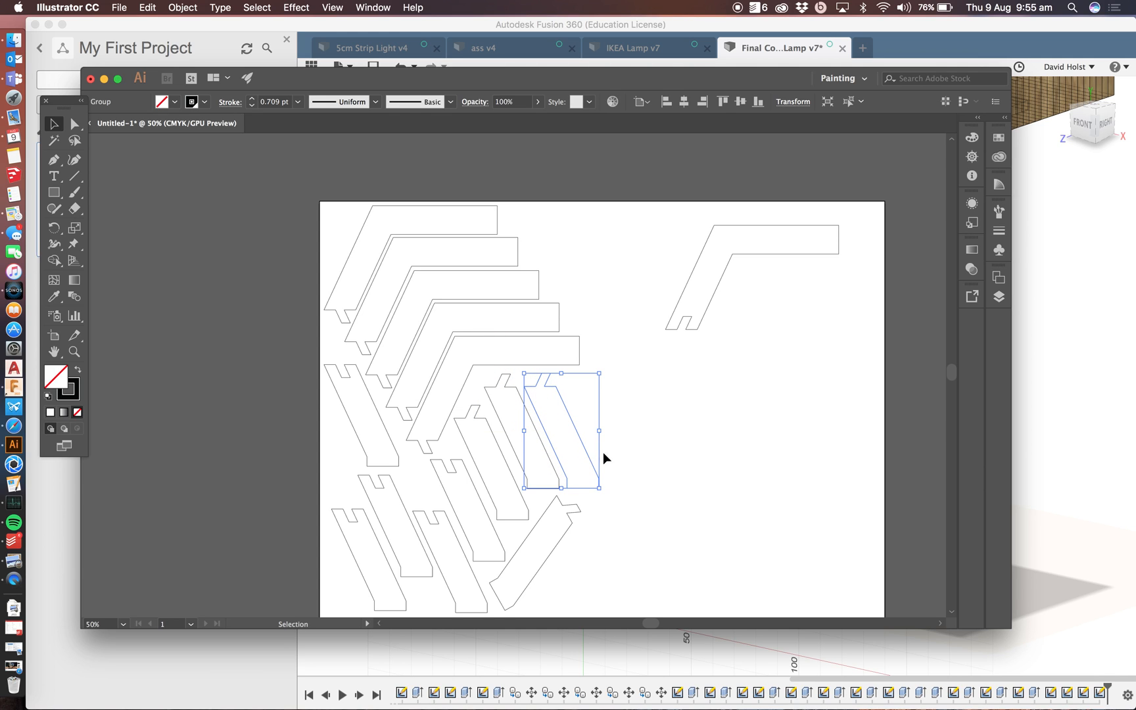
left_click(673, 514)
key("super+v")
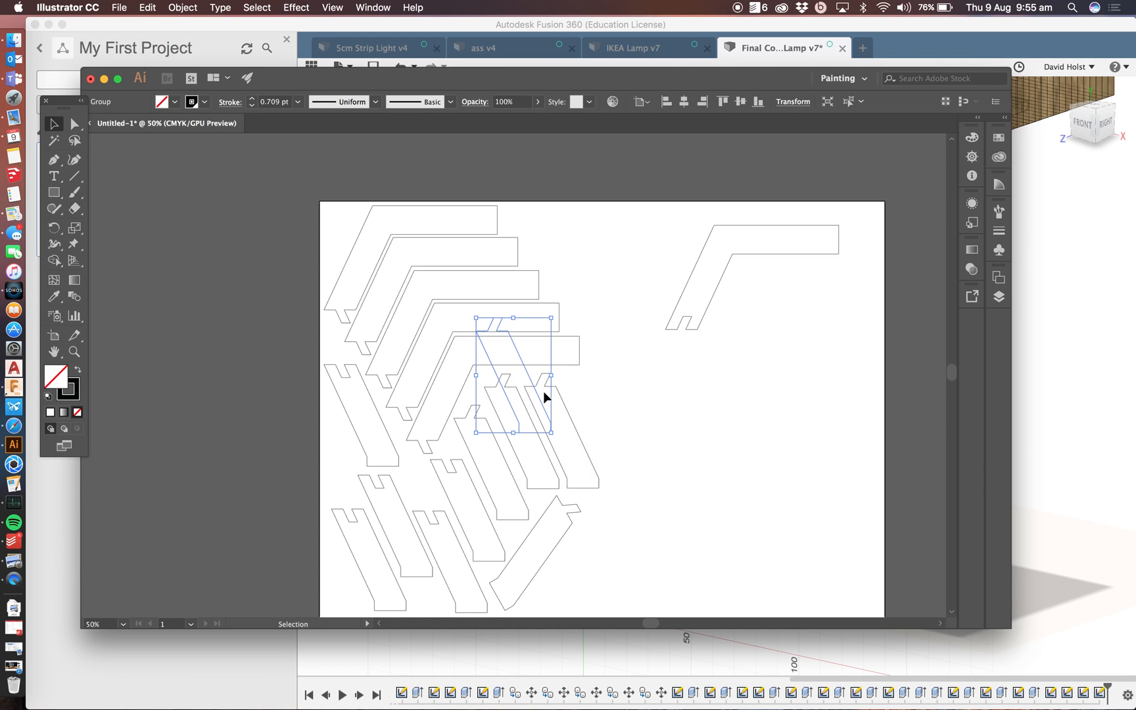
left_click_drag(539, 394, 828, 553)
left_click(754, 381)
- Rotate arm 2.1 so its notched leg lies horizontal and fit it beside arm 1.2 along the artboard's upper edge
left_click(725, 238)
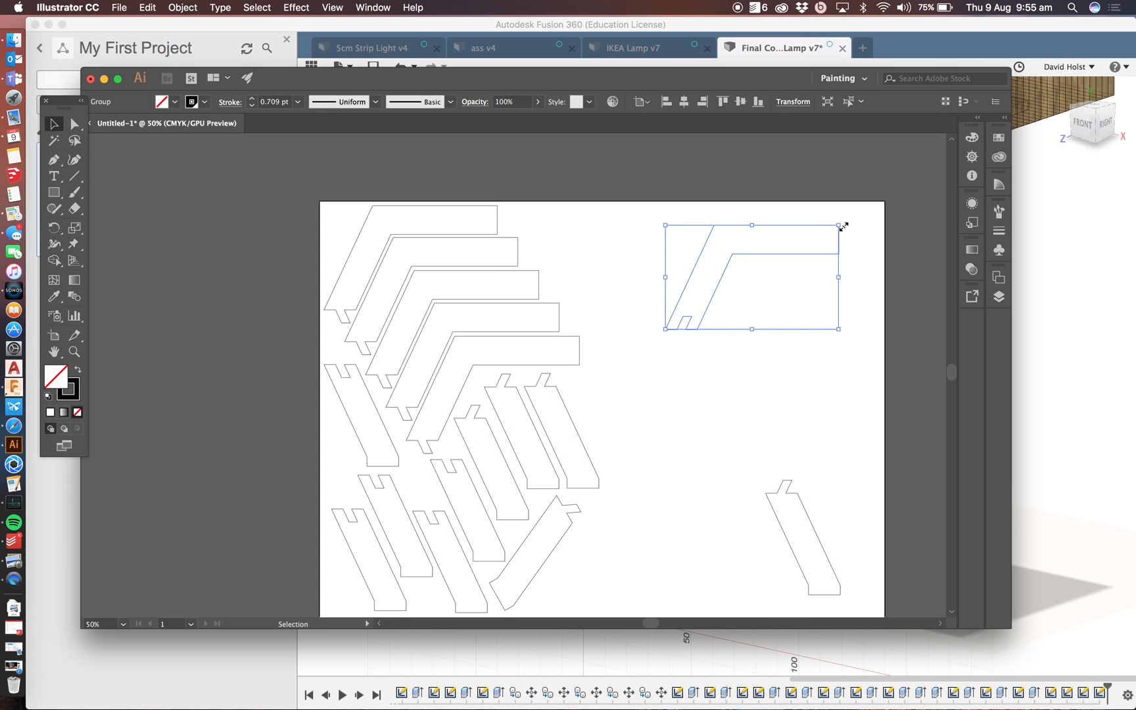
left_click_drag(846, 222, 647, 306)
- Paste copies of arm 2.1, turn them upside down, and nest one under the first arm 2.1 and another directly below it
key("super+v")
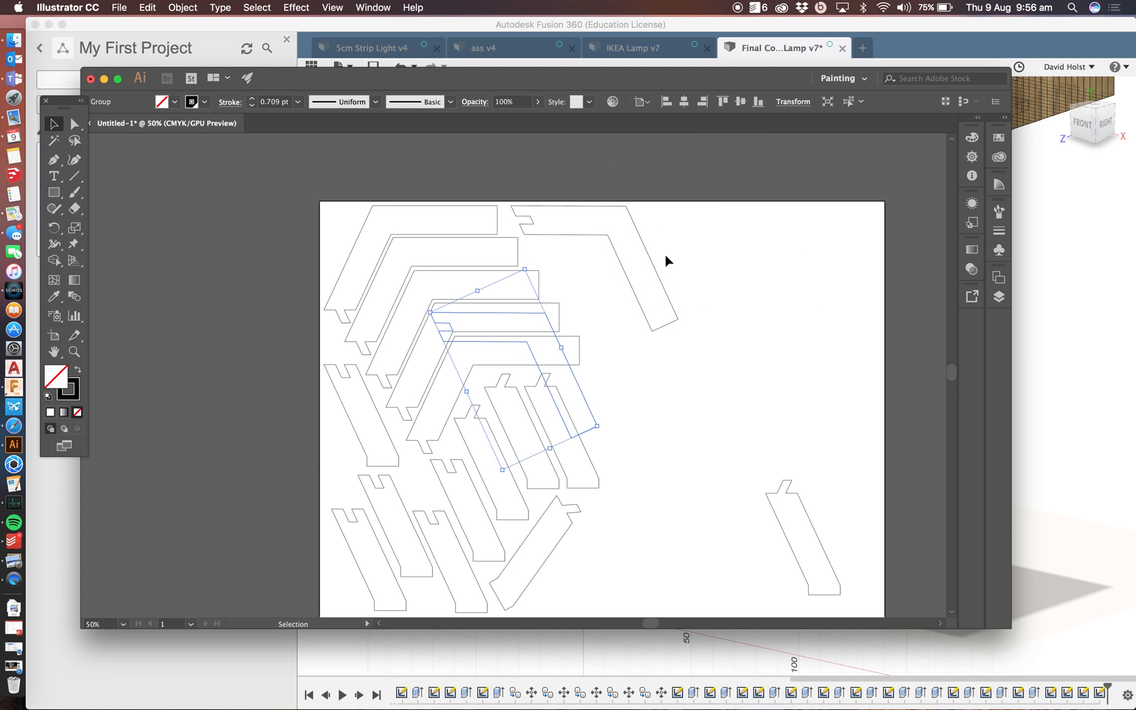
left_click_drag(538, 320, 808, 298)
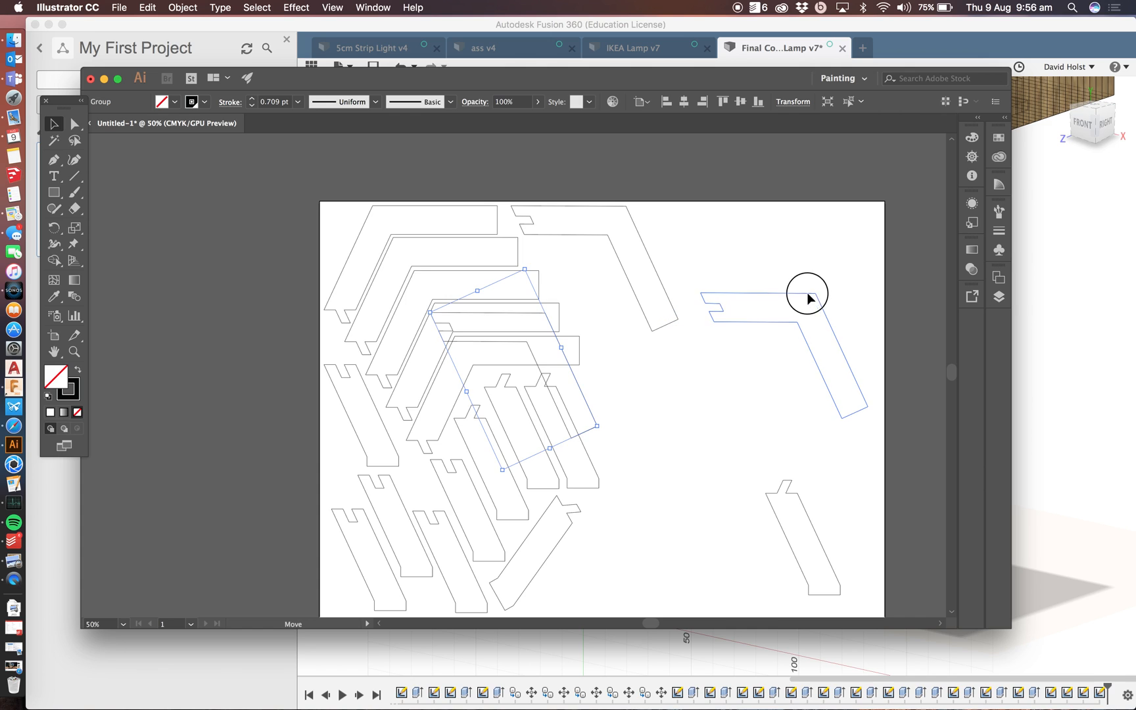
left_click_drag(694, 289, 845, 388)
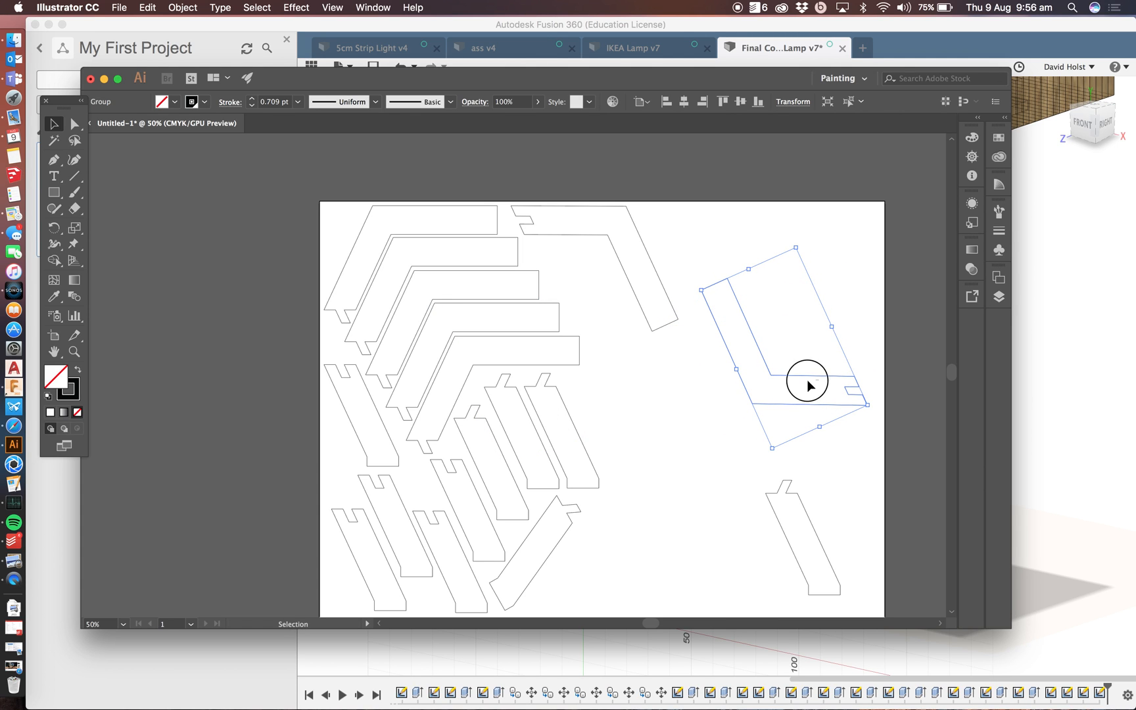
left_click_drag(777, 382, 698, 473)
key("a")
key("v")
left_click(796, 426)
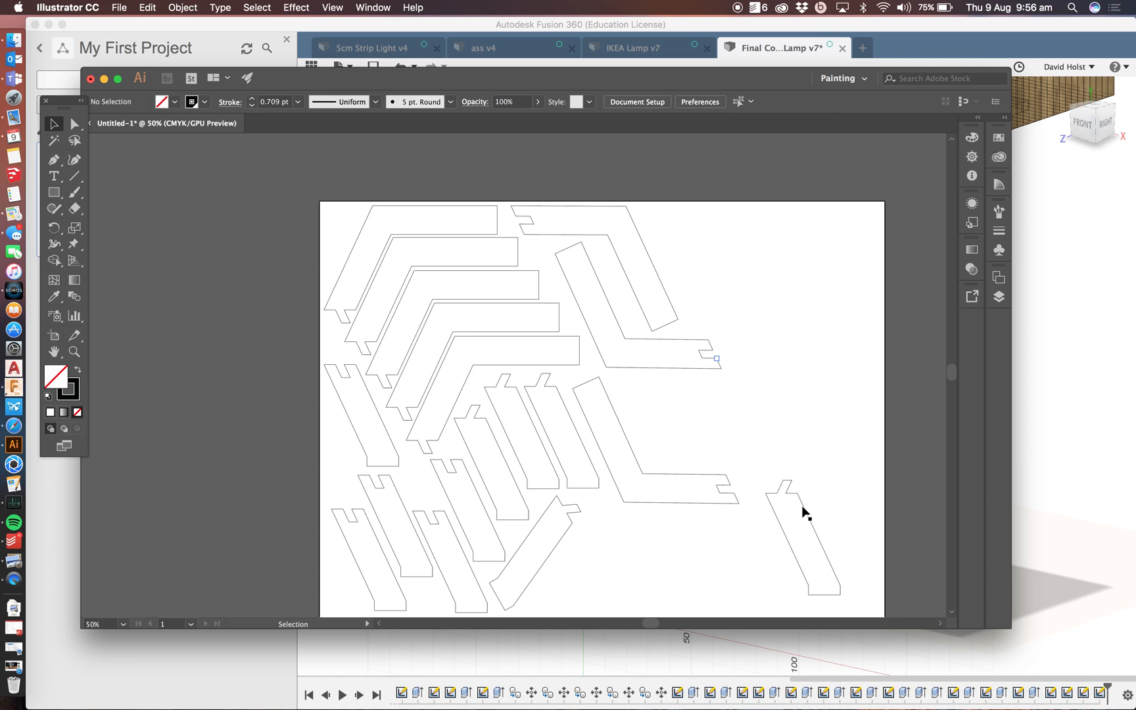
- Place another rotated arm 2.1 copy along the artboard's lower edge and move the lone arm 2.2, rotated, into its bend
left_click(804, 512)
left_click_drag(802, 512, 789, 296)
left_click_drag(702, 478, 716, 562)
left_click(820, 471)
left_click(821, 473)
left_click(814, 421)
left_click(821, 358)
left_click_drag(833, 381, 659, 531)
- Nudge the lowest arm 2.1 copy down to leave clearance beneath the arm 2.1 copy above it
left_click(687, 559)
key("Down")
key("Down")
key("Down")
key("Down")
key("Down")
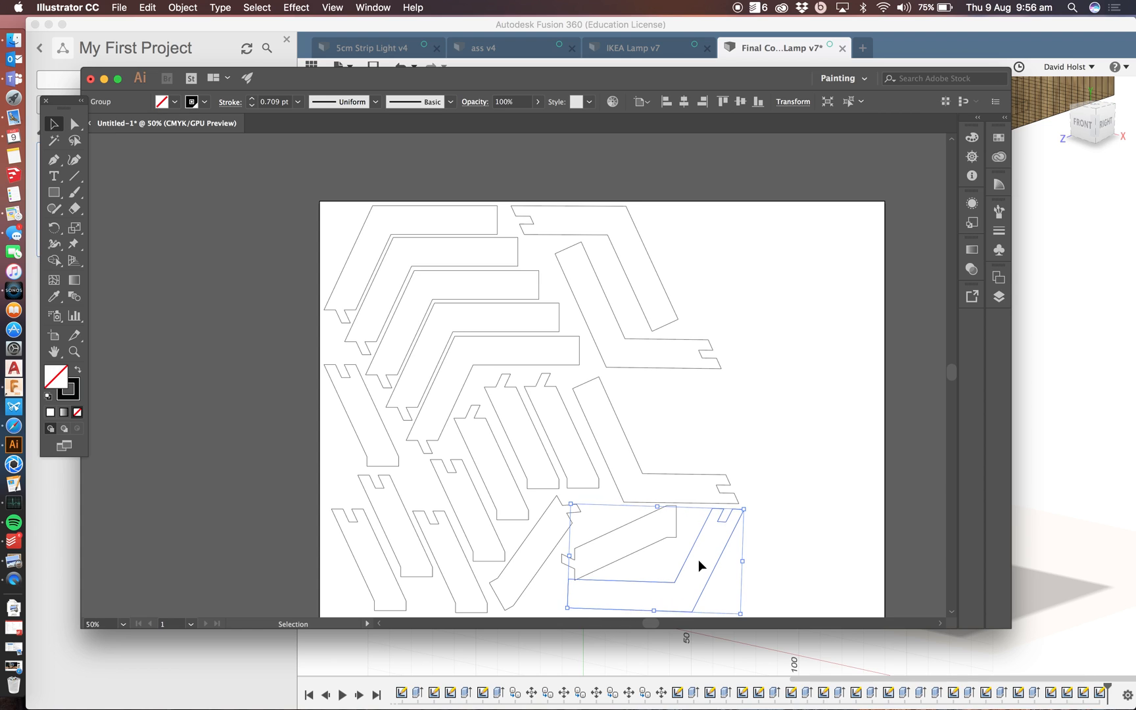
key("Down")
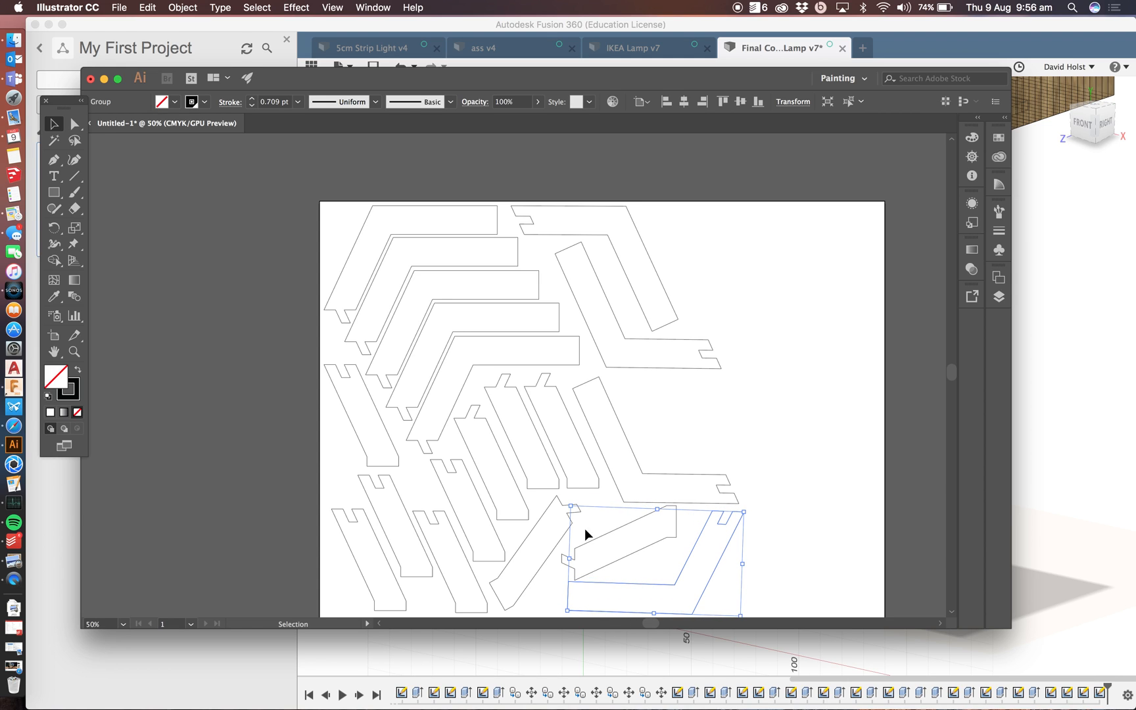
- Rotate the arm 2.2 inside the lowest arm 2.1 copy to a shallower slope so it clears the neighbouring parts
left_click(672, 538)
left_click(676, 523)
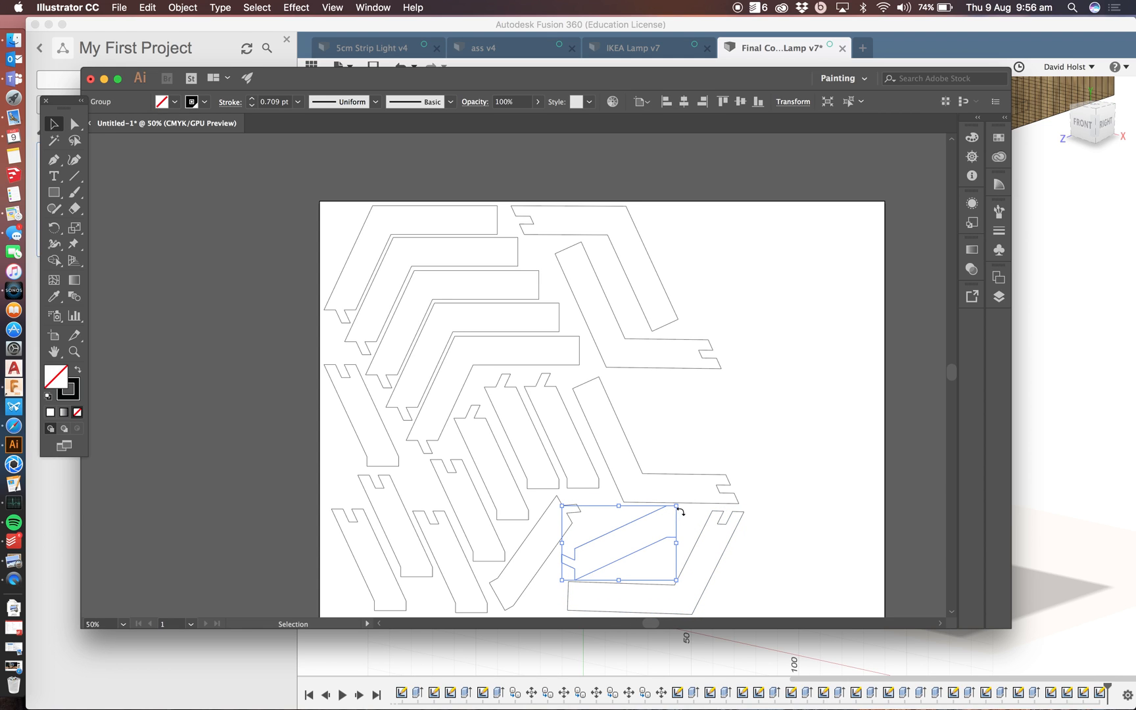
mouse_move(682, 507)
left_mouse_down()
mouse_move(685, 530)
mouse_move(677, 522)
left_mouse_up()
left_click(756, 523)
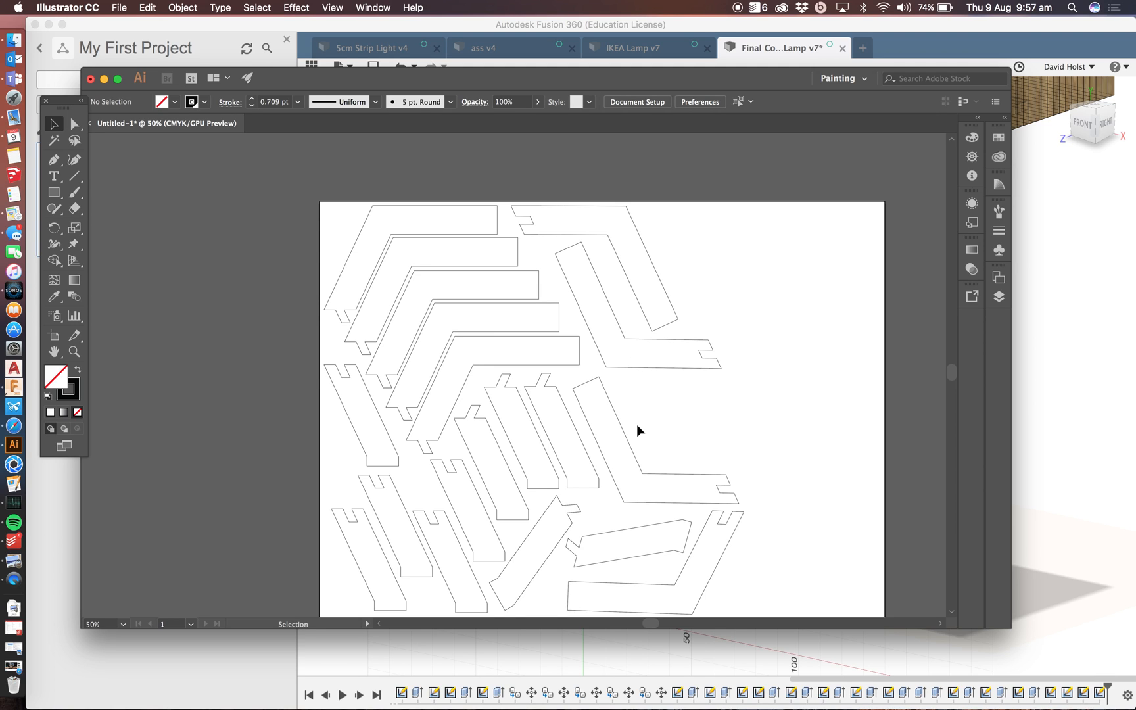
- Copy arm 2.2 and paste four copies in a row along the artboard's upper edge, beside the uppermost arm 2.1
scroll(637, 426, "down", 1)
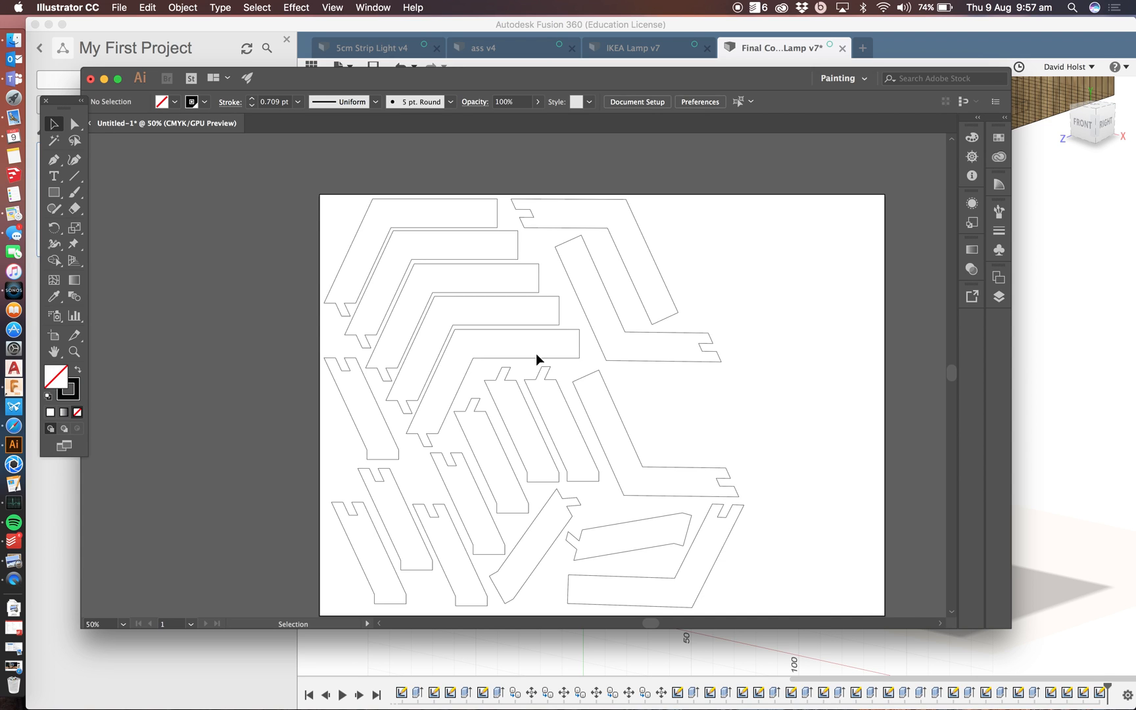
left_click(571, 417)
key("super+c")
key("super+v")
left_click_drag(530, 380, 703, 270)
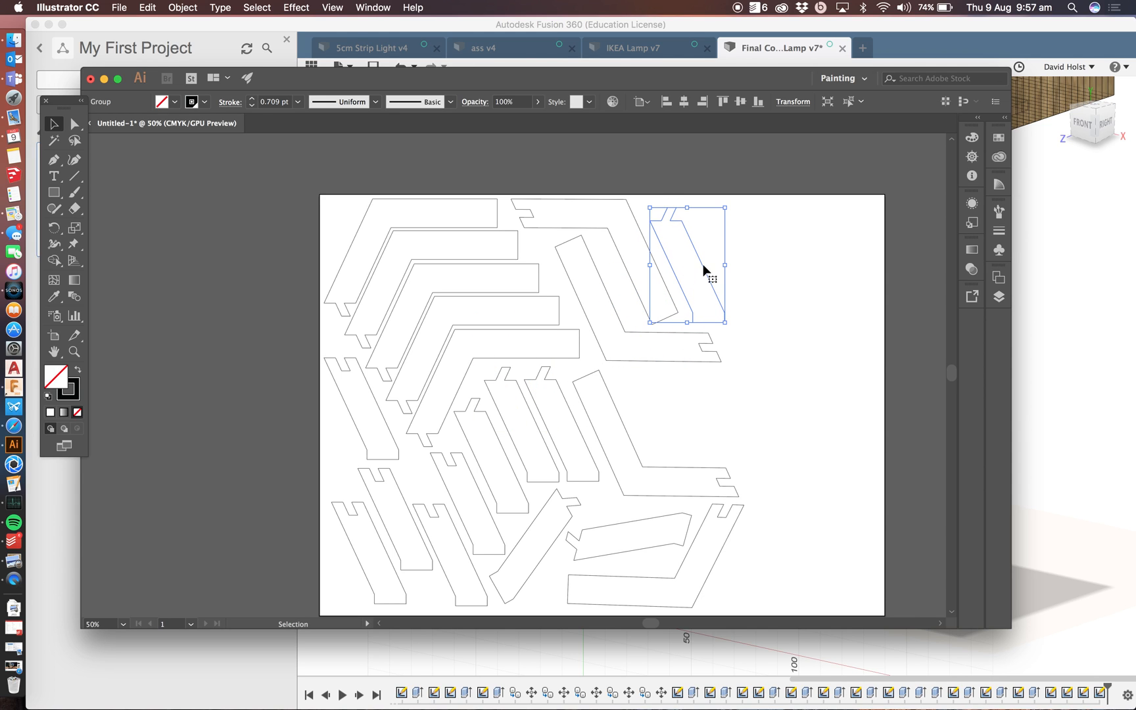
key("super+v")
left_click_drag(530, 380, 743, 258)
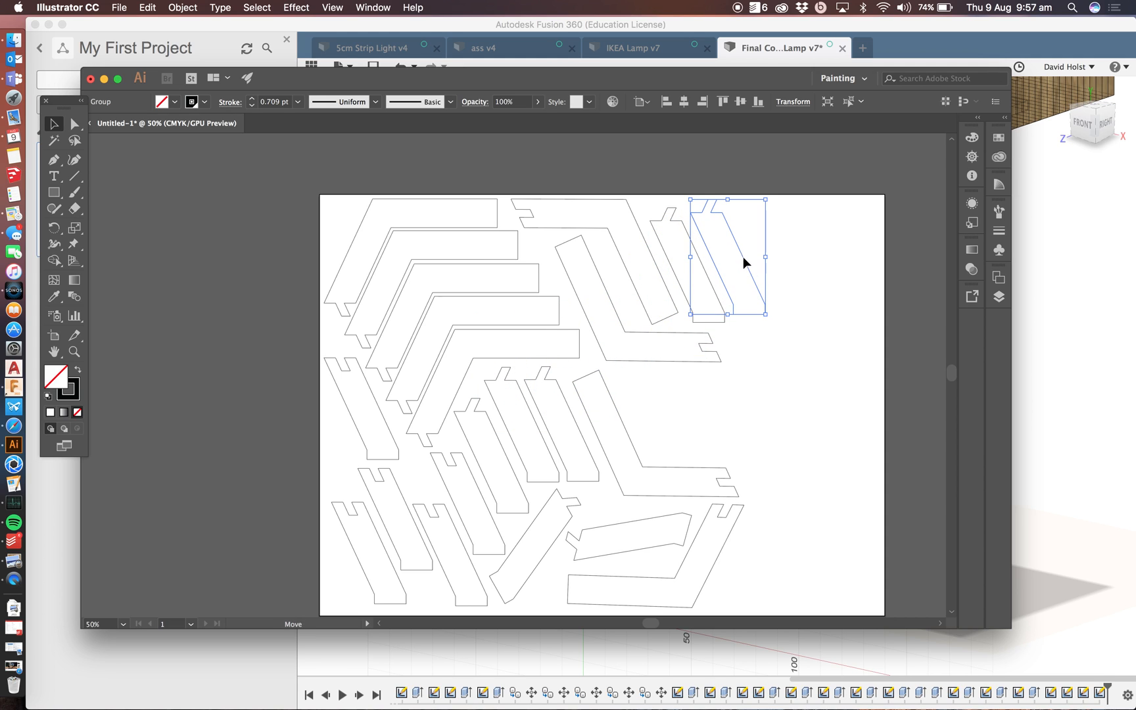
key("super+v")
left_click_drag(520, 365, 789, 254)
key("super+v")
left_click_drag(527, 373, 833, 256)
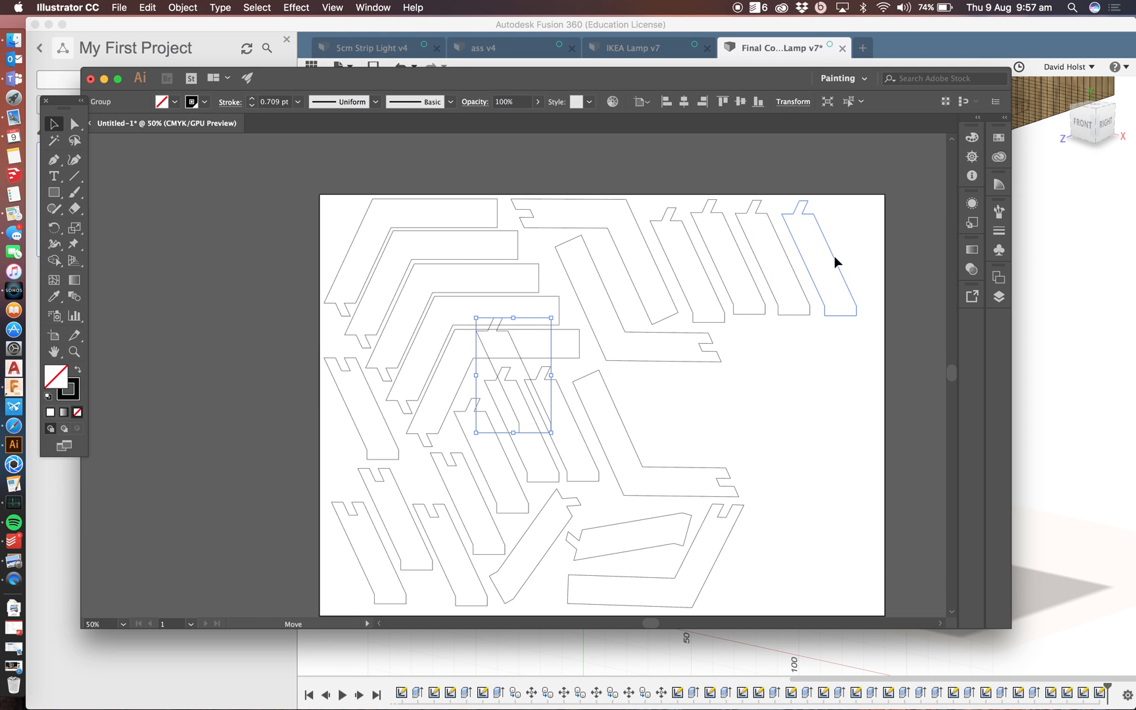
- Paste a fifth copy of arm 2.2 against the artboard's right edge, below the upper row
left_click(843, 336)
key("super+v")
left_click_drag(534, 395, 857, 398)
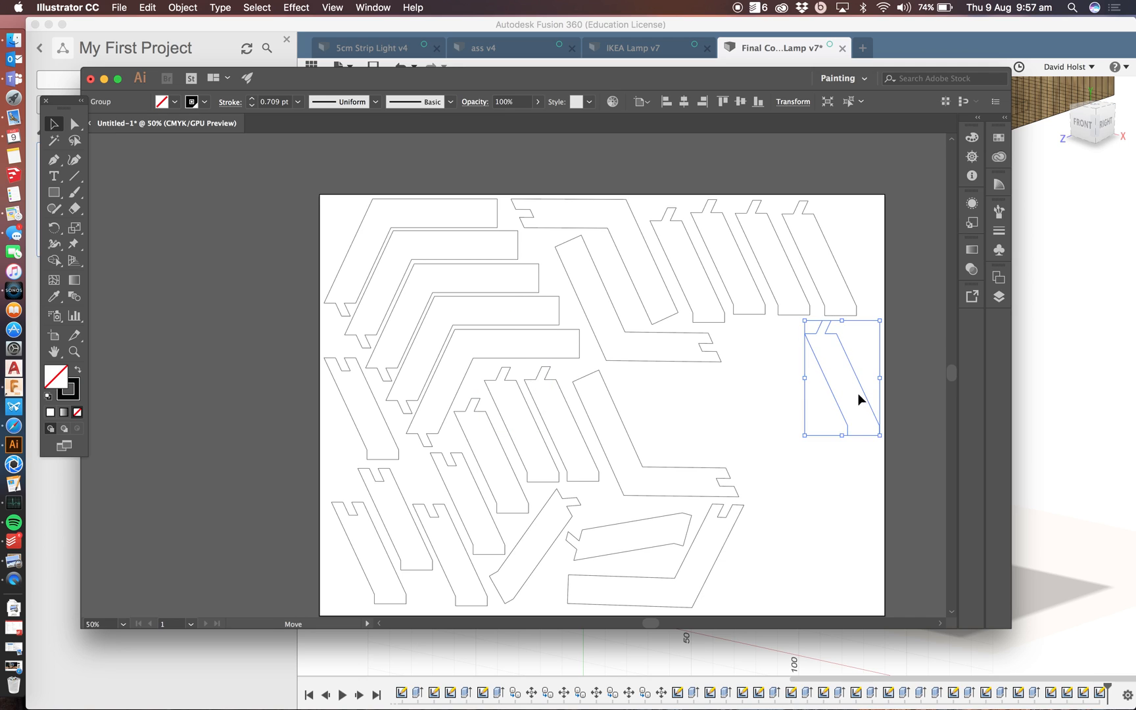
left_click(483, 483)
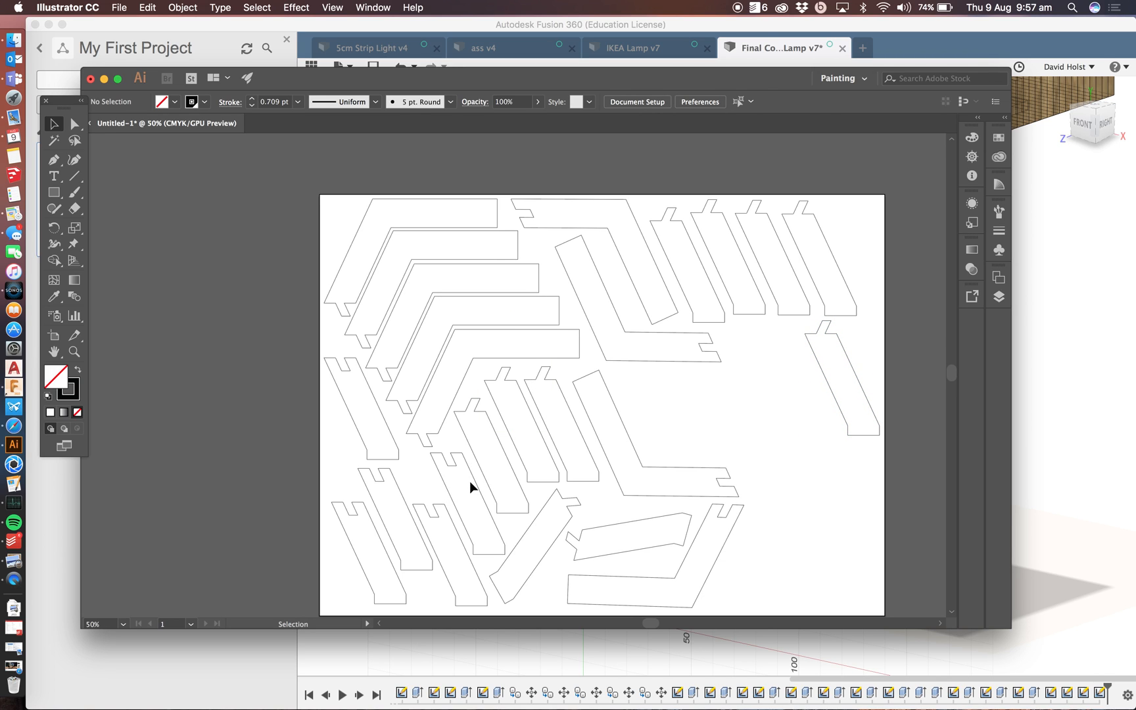
- Copy arm 1.1 and nest three copies side by side to the left of the arm 2.2 at the artboard's right edge
left_click(469, 483)
left_click_drag(474, 485, 816, 398)
left_click(748, 424)
key("super+v")
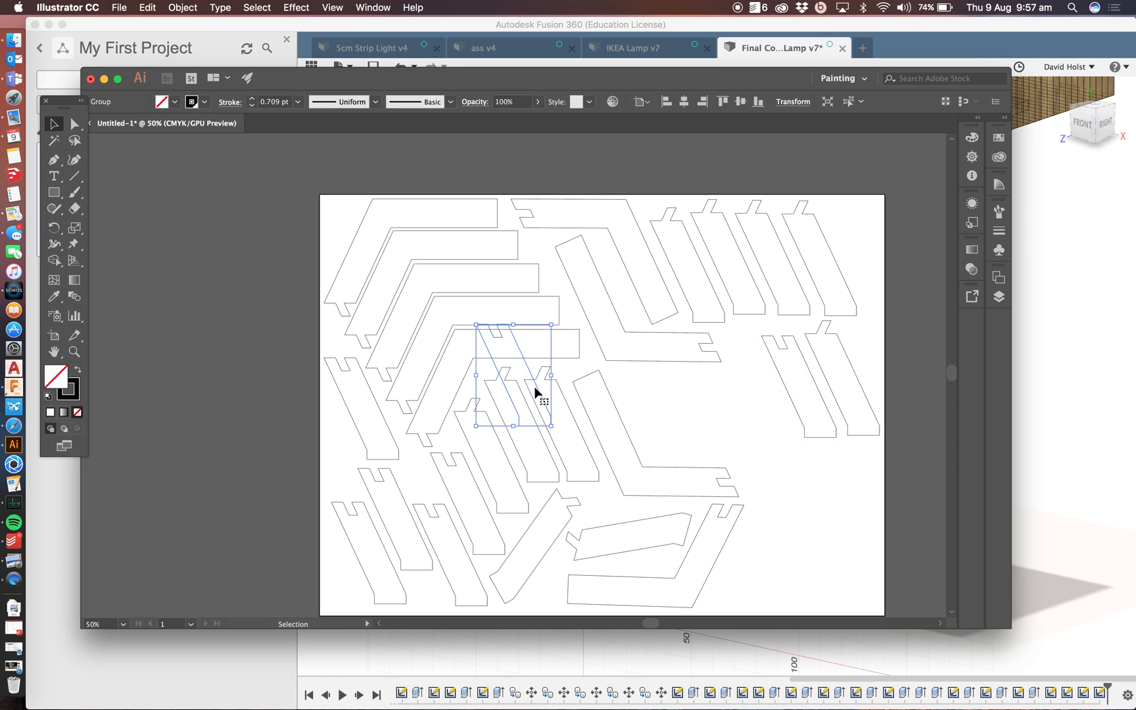
left_click_drag(527, 376, 773, 391)
key("super+z")
left_click_drag(541, 393, 756, 441)
- Paste another copy of arm 1.1, rotate it to a shallower slope, and fit it inside the bend of the middle arm 2.1 copy
key("super+v")
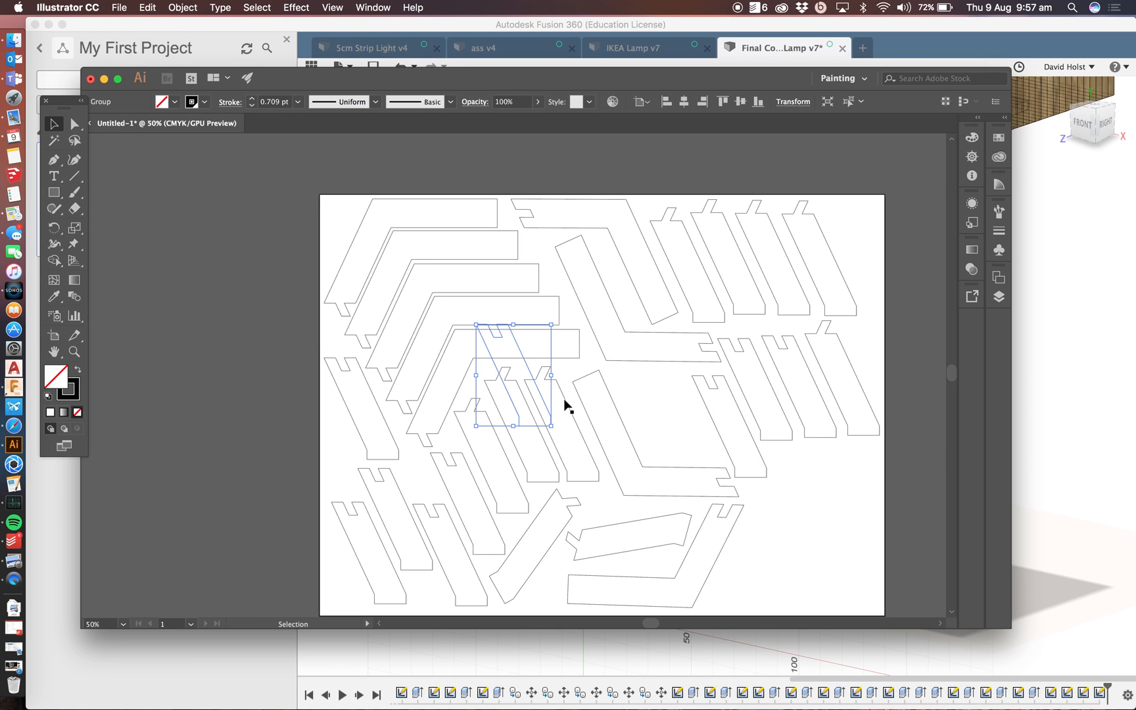
left_click_drag(559, 430, 632, 392)
key("super+z")
left_click_drag(519, 362, 664, 396)
left_click(788, 513)
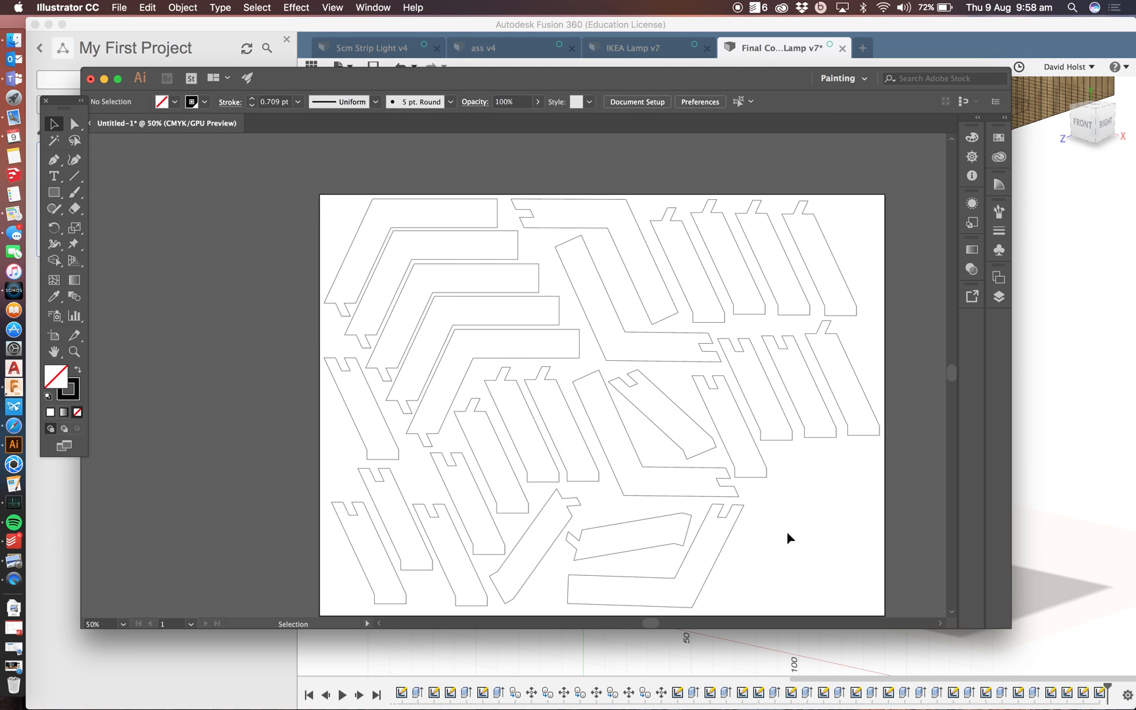
left_click(500, 348)
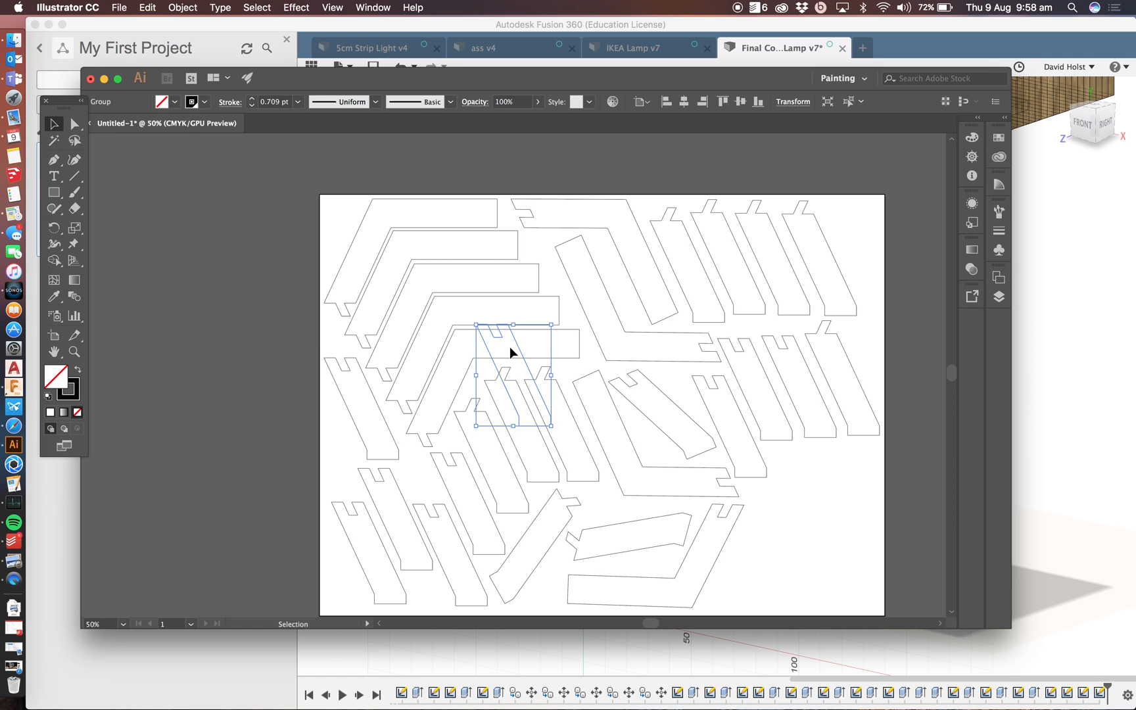
left_click_drag(518, 352, 831, 478)
key("Delete")
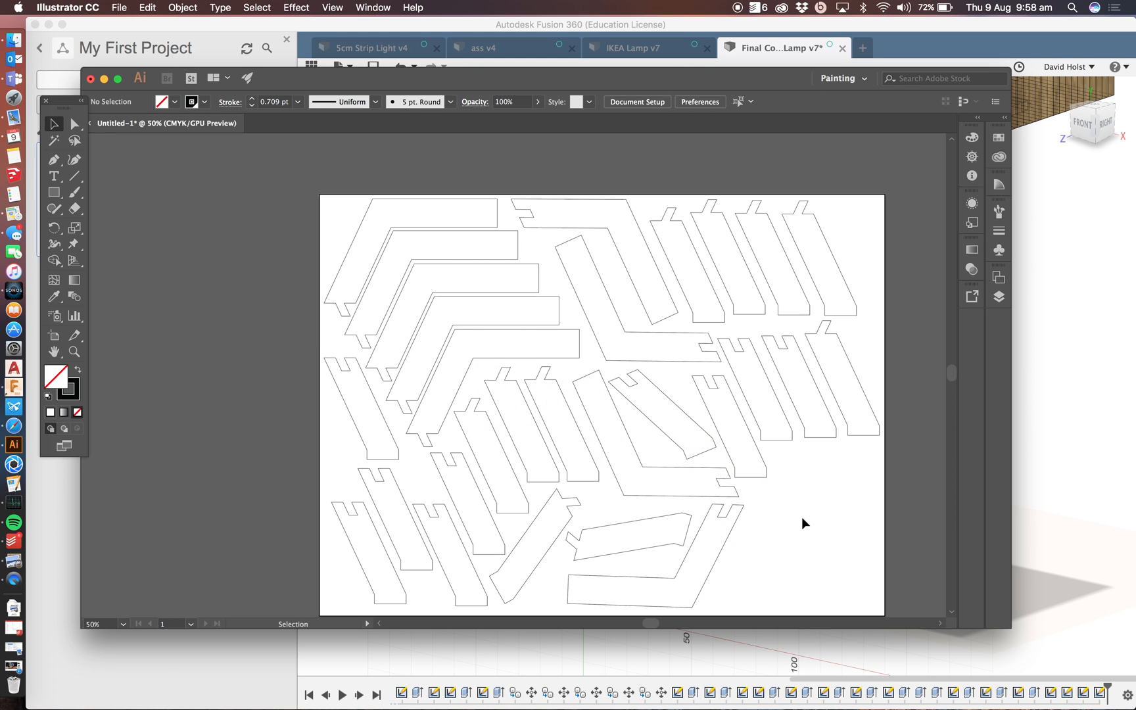
- Duplicate the lowest arm 2.1 copy and rotate the duplicate to fit into the artboard's lower right corner
left_click(726, 547)
key("super+c")
key("super+v")
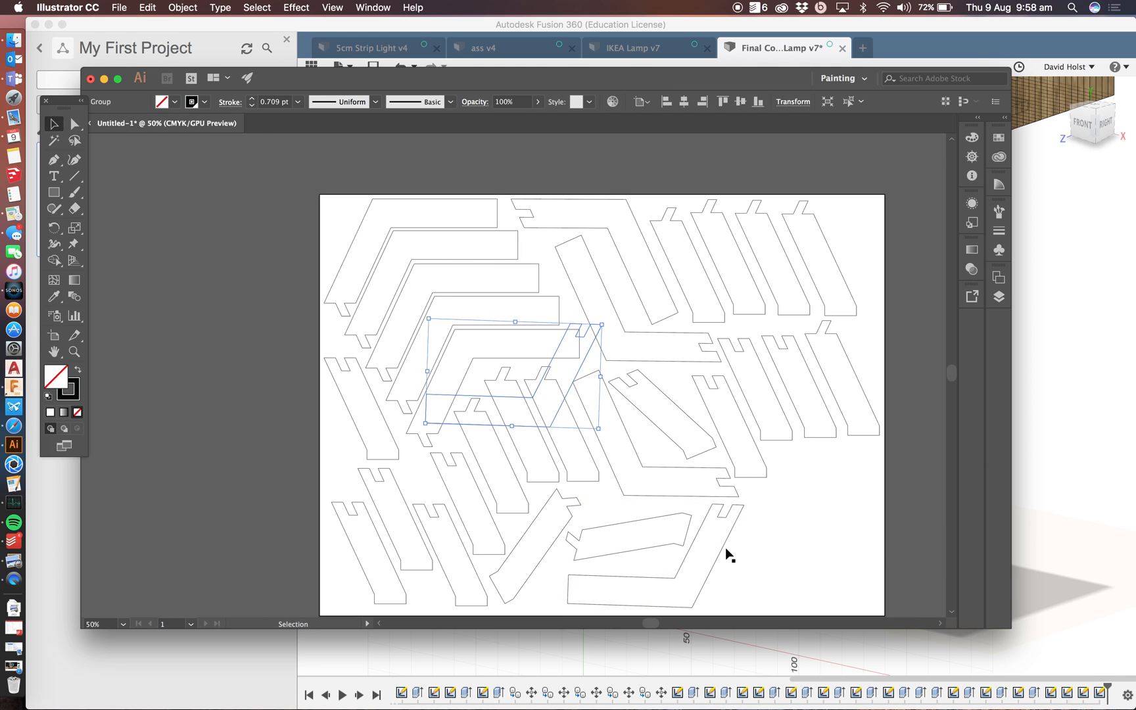
left_click_drag(578, 380, 861, 557)
mouse_move(889, 504)
left_mouse_down()
mouse_move(875, 484)
mouse_move(861, 519)
mouse_move(870, 507)
mouse_move(885, 516)
left_mouse_up()
mouse_move(887, 465)
left_mouse_down()
mouse_move(874, 487)
mouse_move(880, 480)
left_mouse_up()
left_click(924, 496)
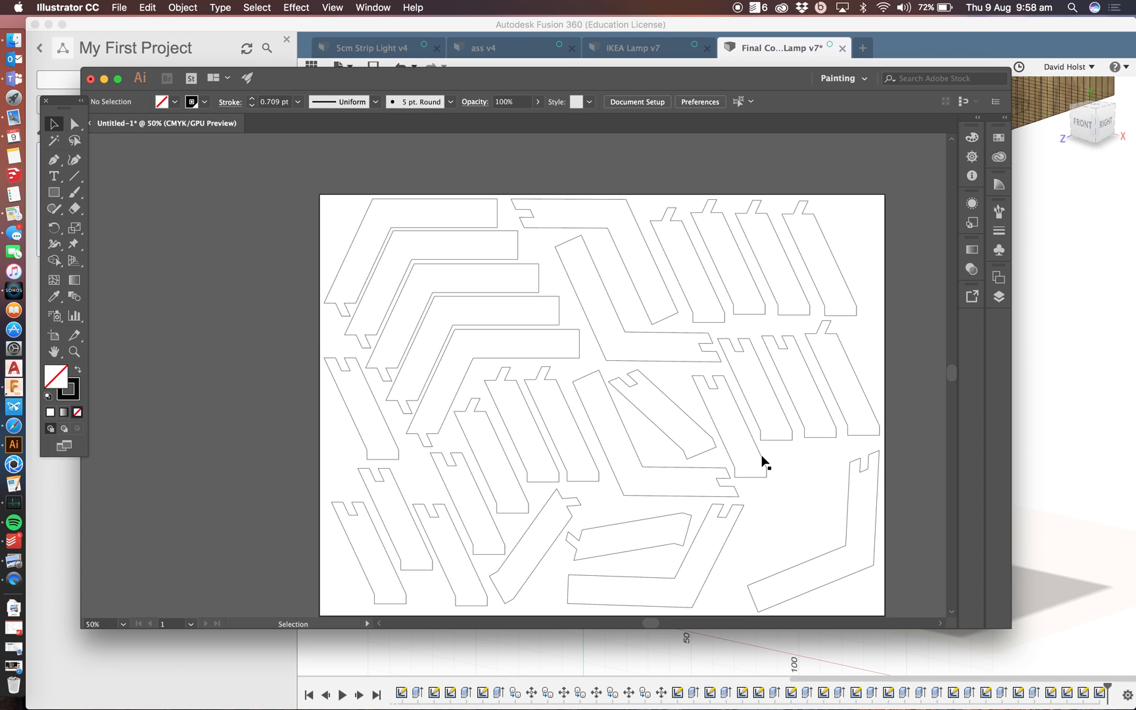
- Duplicate the arm 1.1 copy in the middle arm 2.1's bend and rotate it to fit inside the corner arm 2.1
left_click(659, 427)
key("super+c")
key("super+v")
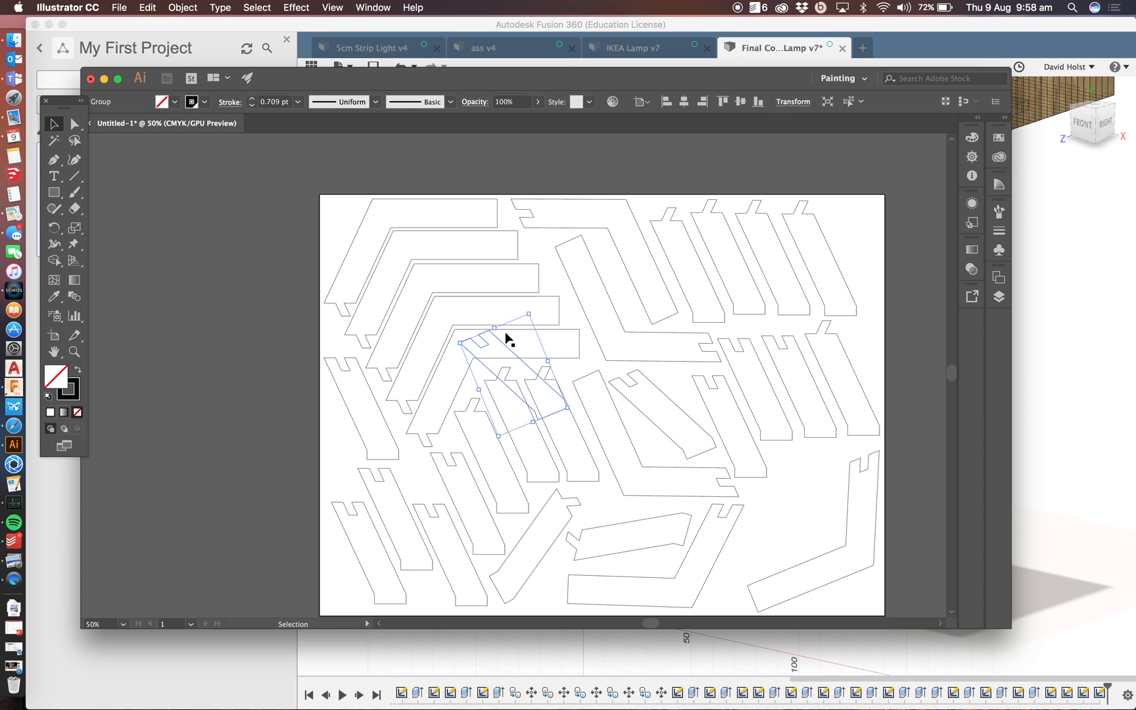
left_click_drag(526, 353, 740, 477)
left_click_drag(757, 434, 799, 503)
left_click(932, 498)
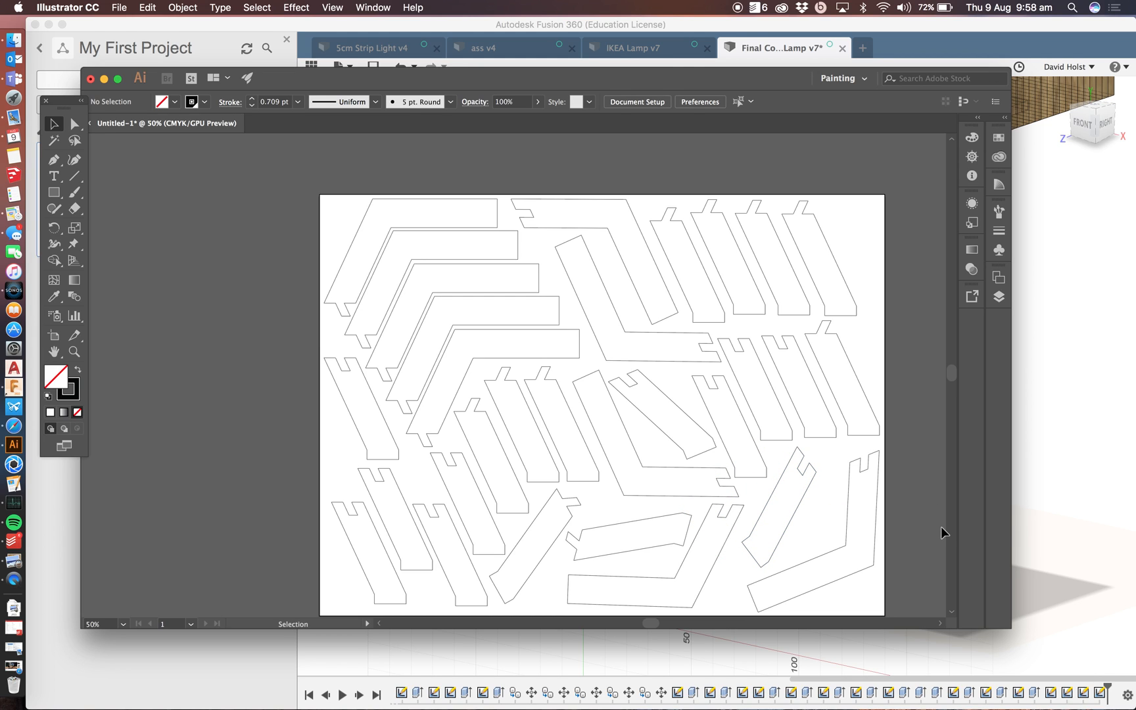
scroll(896, 529, "down", 2)
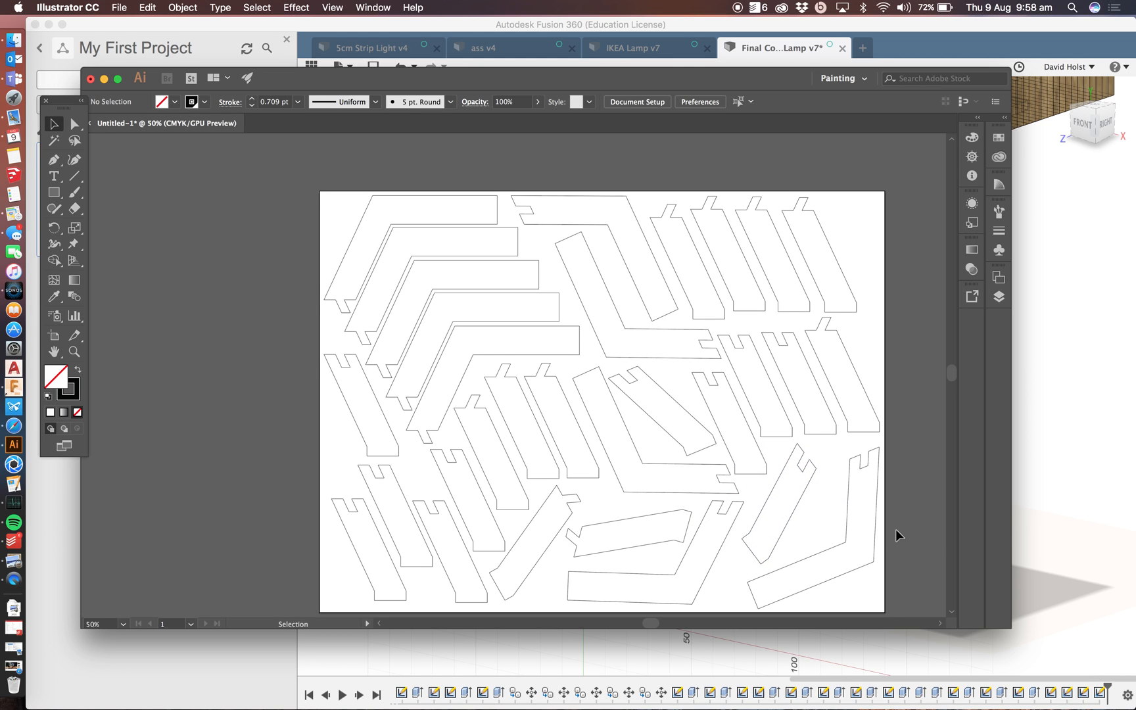
scroll(894, 530, "down", 1)
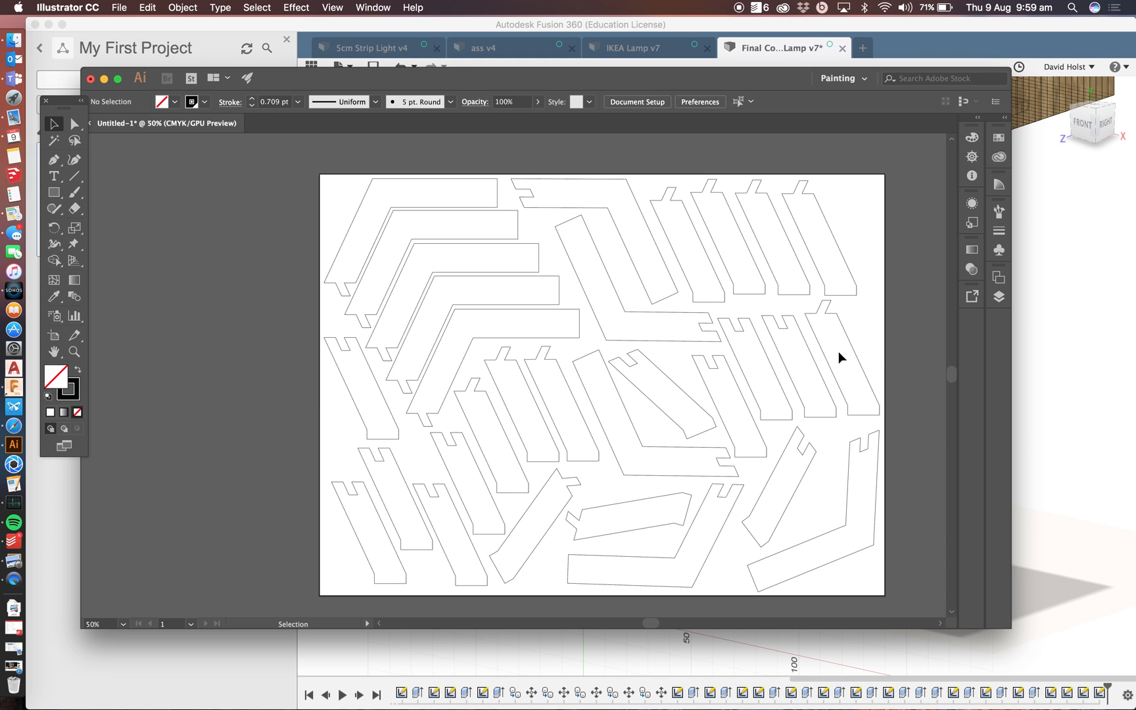
left_click_drag(951, 373, 952, 373)
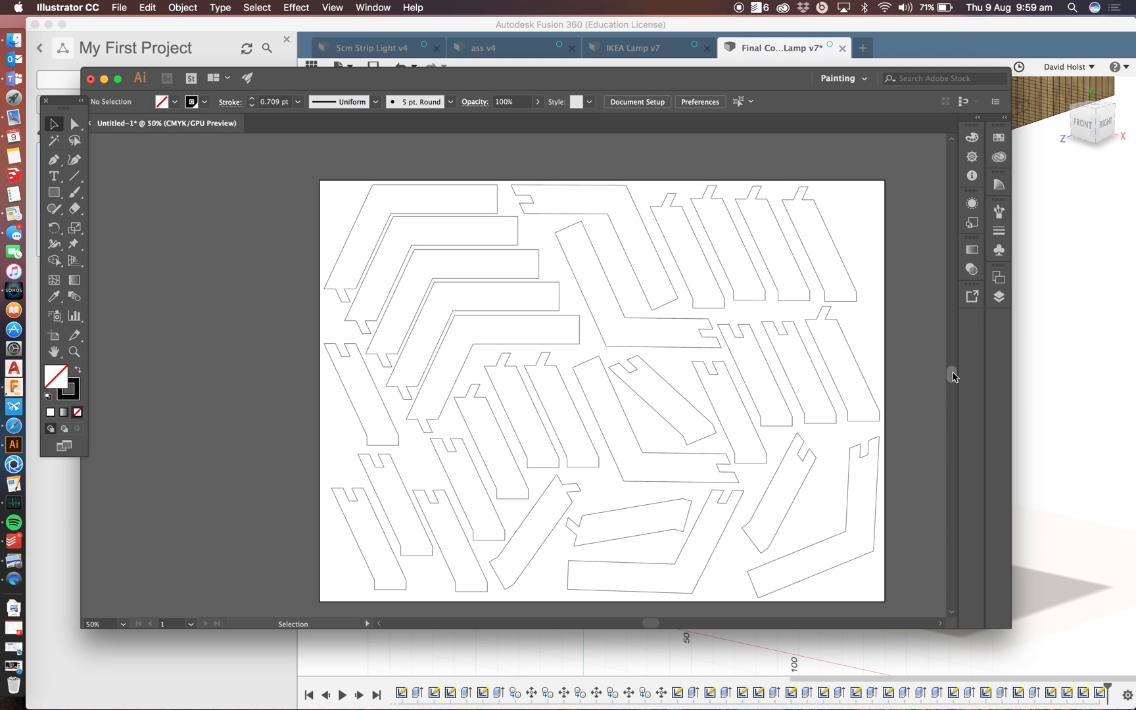
scroll(300, 263, "down", 2)
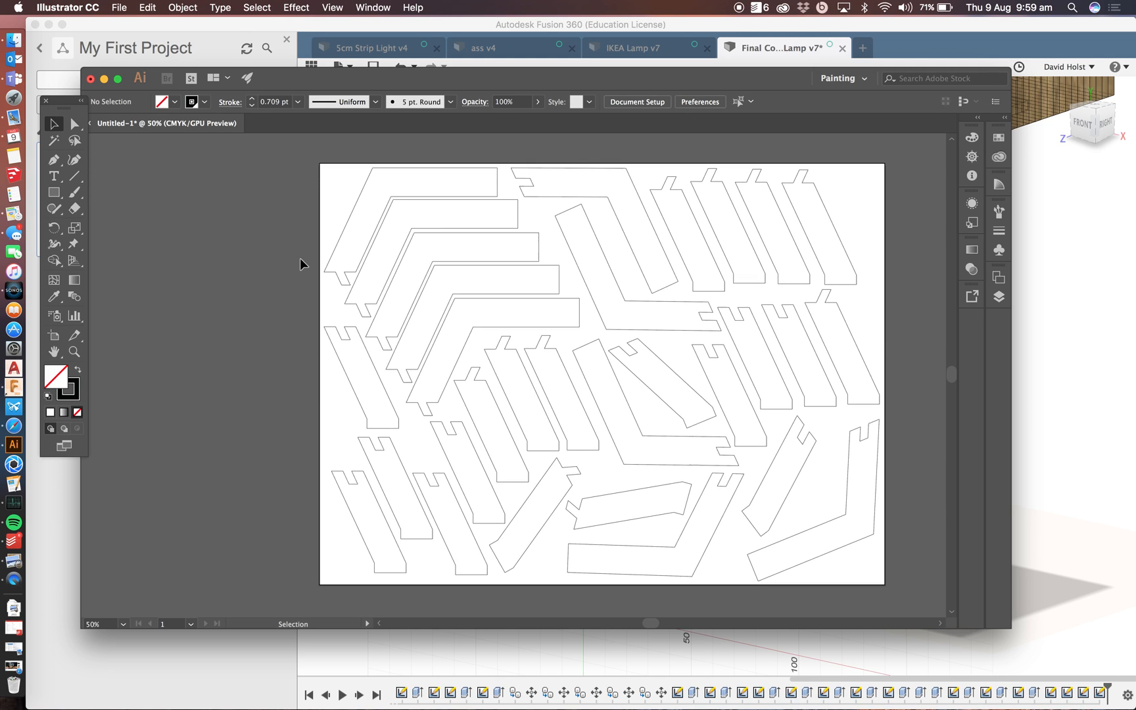
- Save the document as Arm Parts Sheet 1 in Adobe Illustrator format, keeping the Illustrator CC version and default options
left_click(121, 8)
left_click(169, 127)
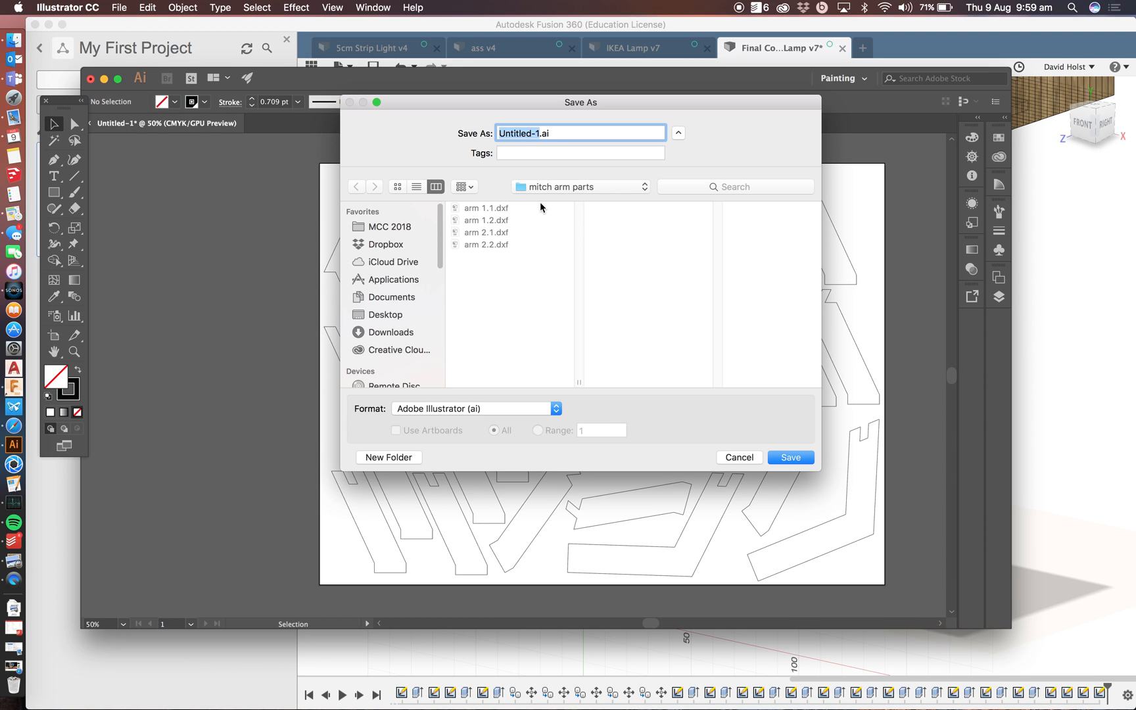
type("Arm Parts Sheet 1")
left_click(803, 464)
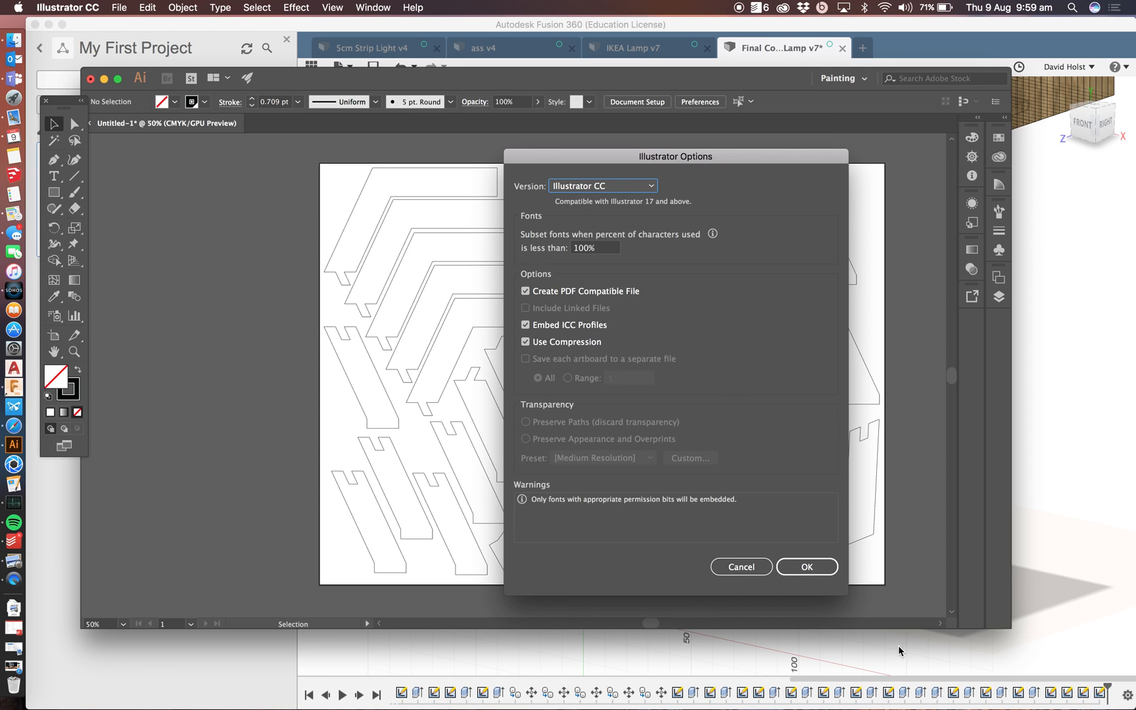
left_click(823, 571)
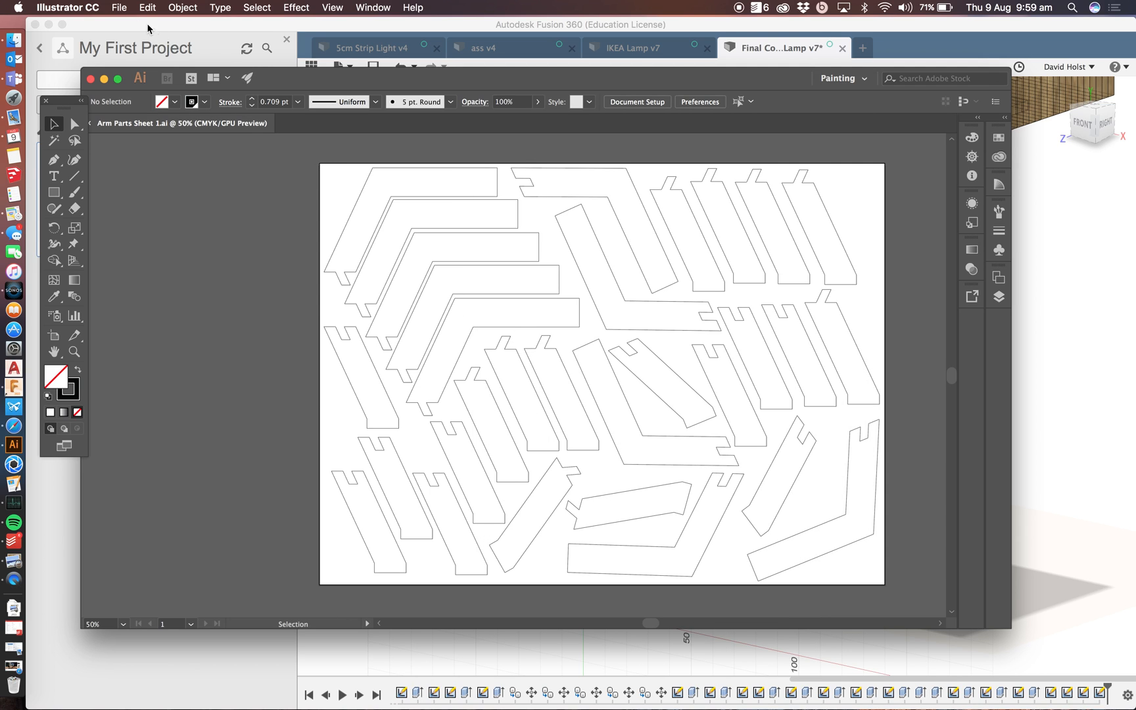
- Start saving another version of the sheet to the TOSHIBA drive under the file name mitch sh1 in Adobe Illustrator format
left_click(127, 9)
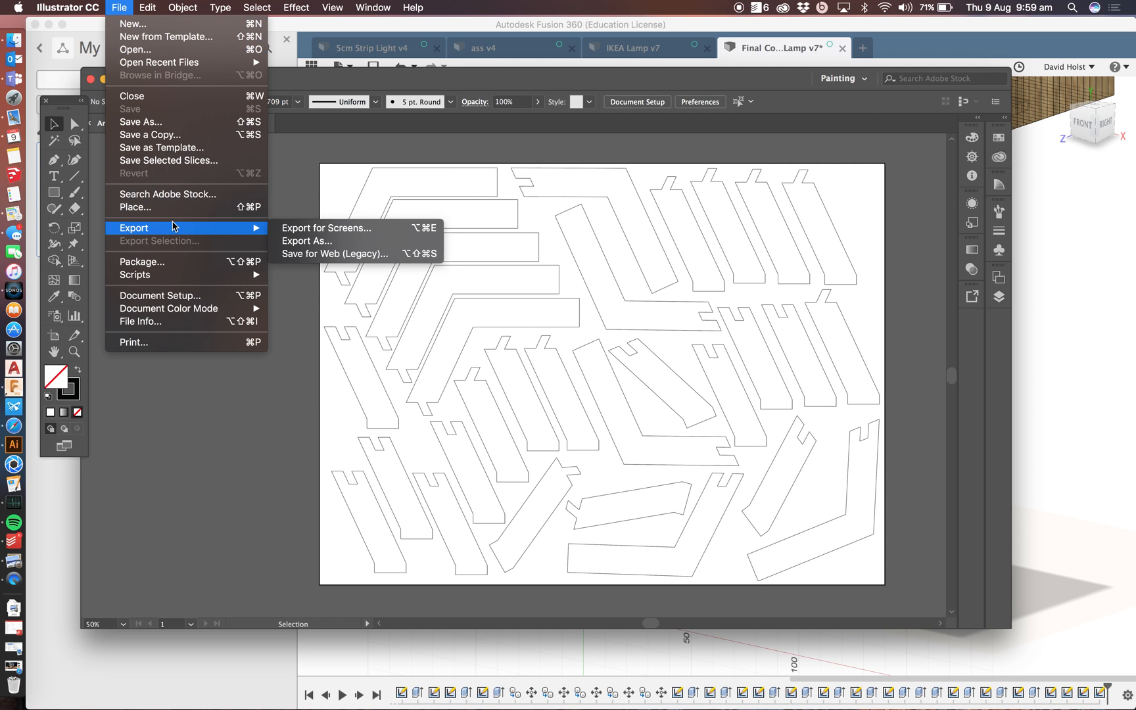
left_click(162, 127)
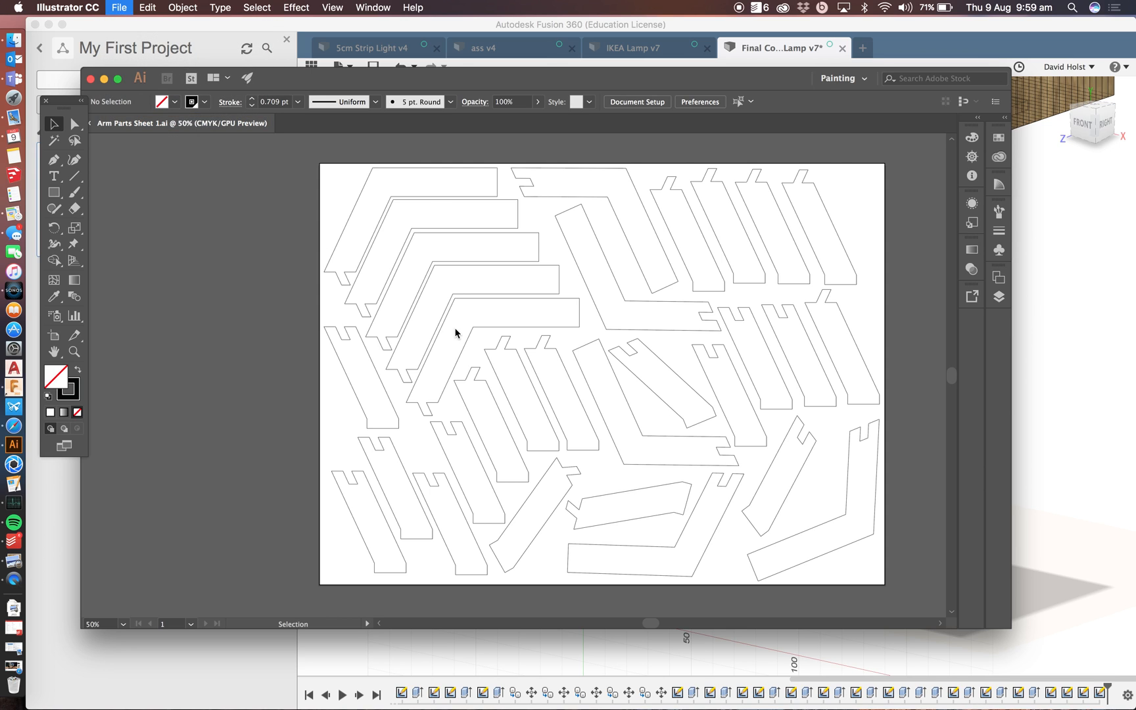
scroll(405, 329, "down", 3)
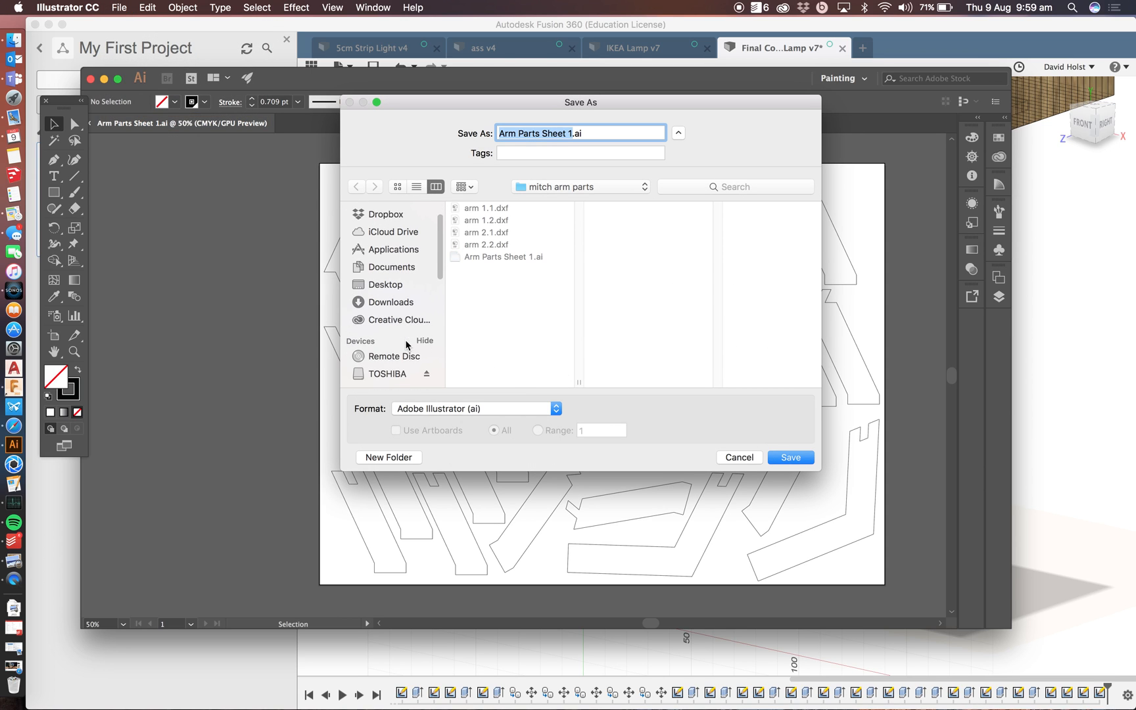
left_click(394, 360)
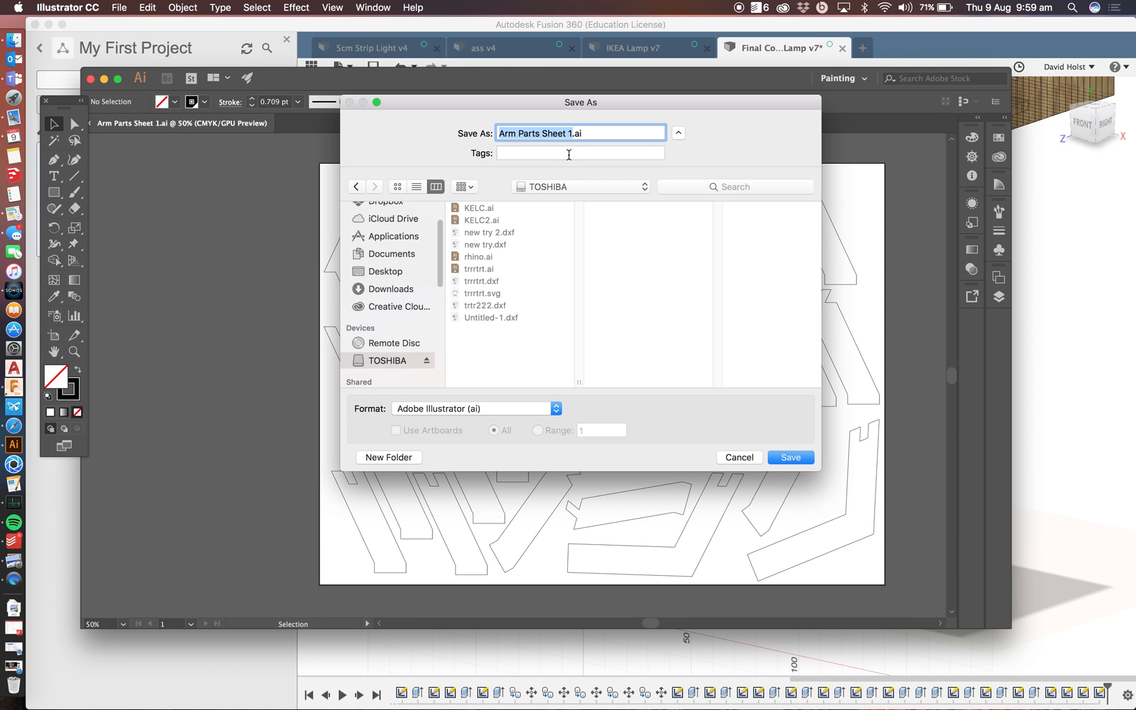
type("mitch sh1")
left_click(789, 458)
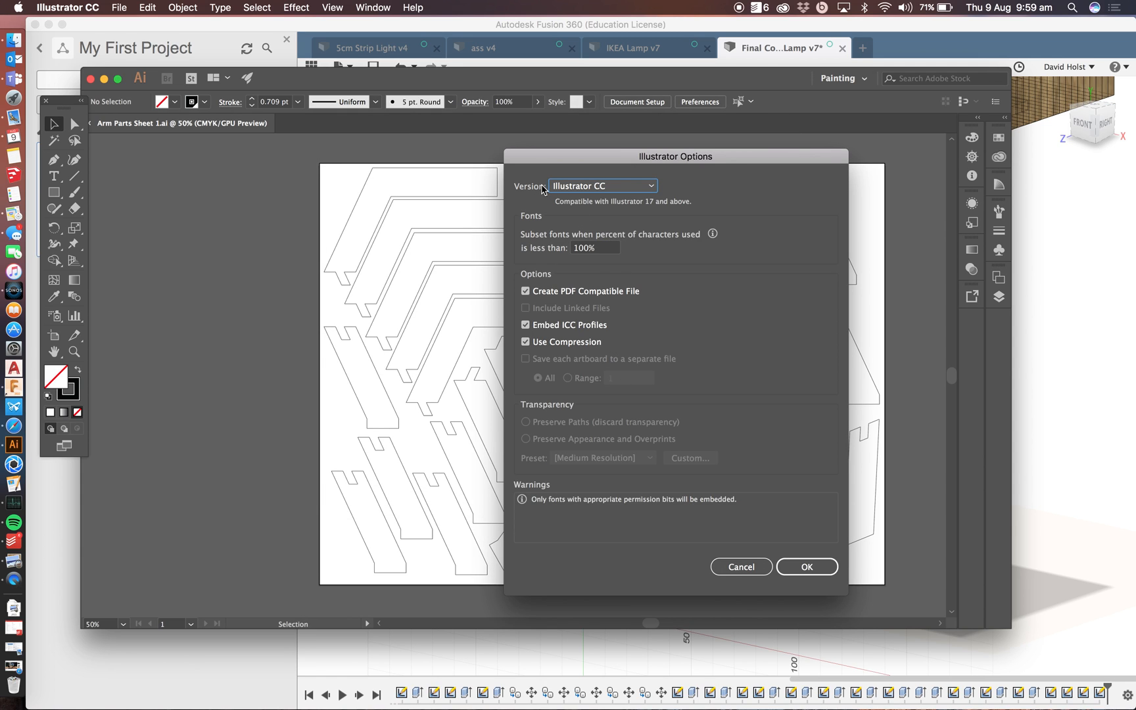
- Set the file version to Illustrator 8 and finish saving in the older format
left_click(581, 188)
left_click(607, 353)
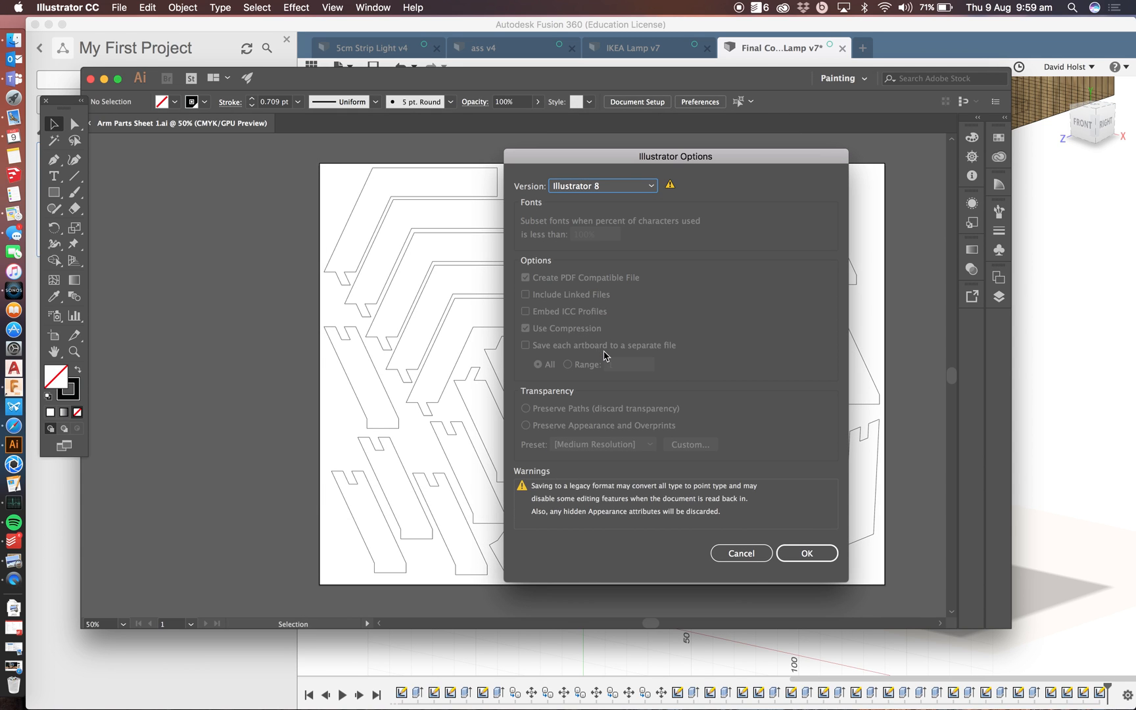
left_click(808, 553)
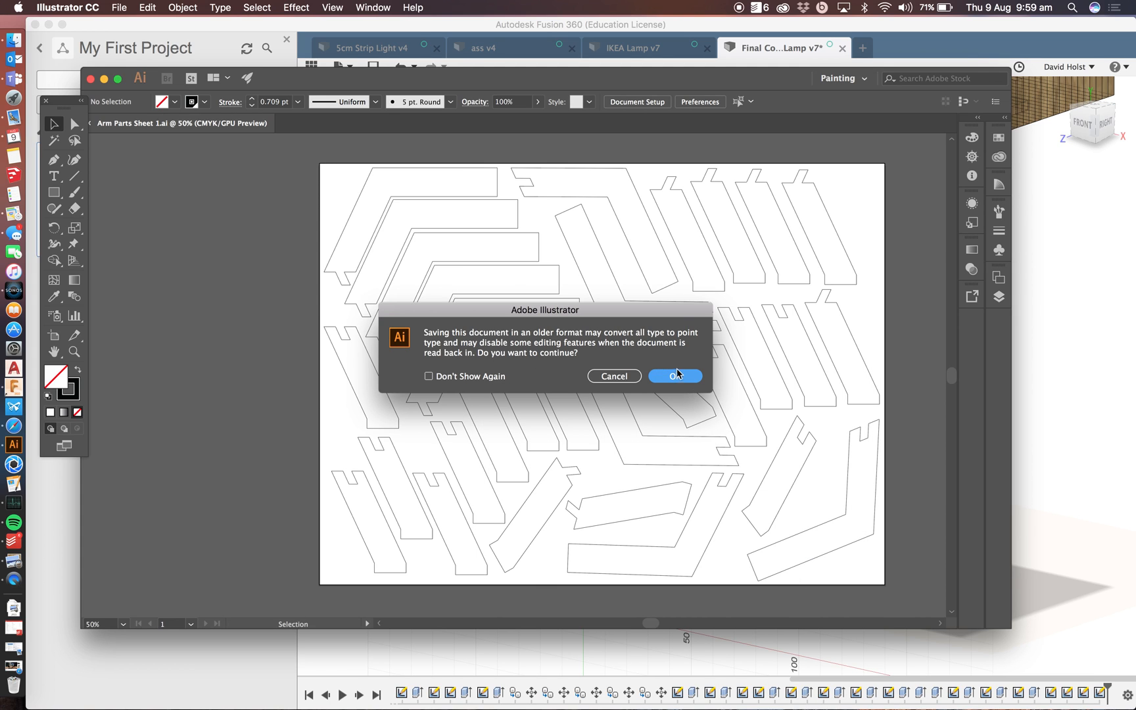
key("Return")
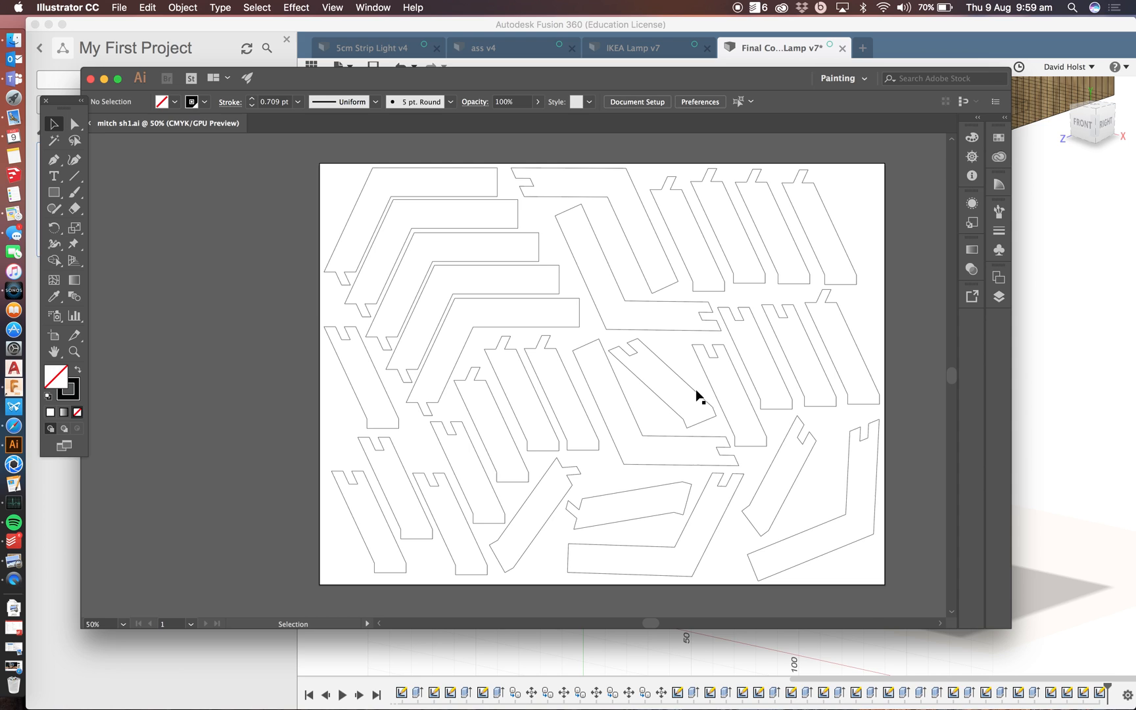